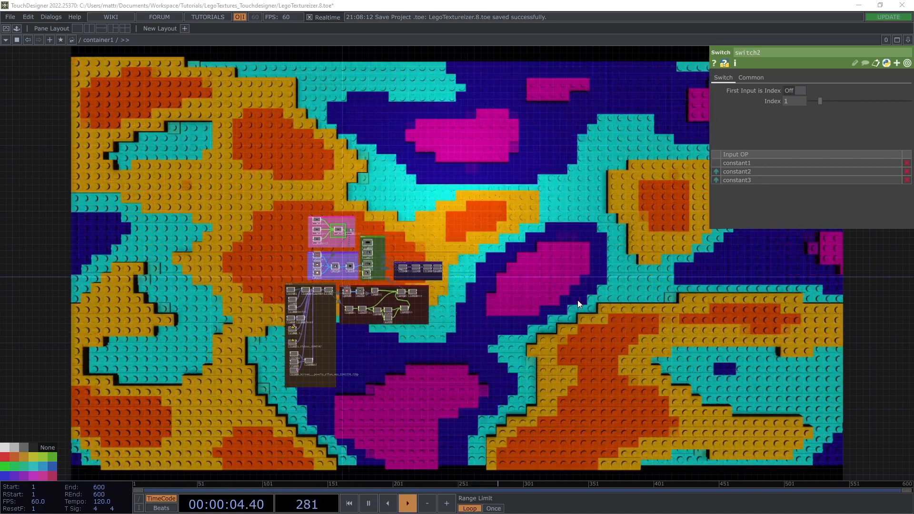
Set the index of the Video Textures switch to 1.4 so that the transform3 texture feeds the Lego render
scroll(578, 300, up, 5)
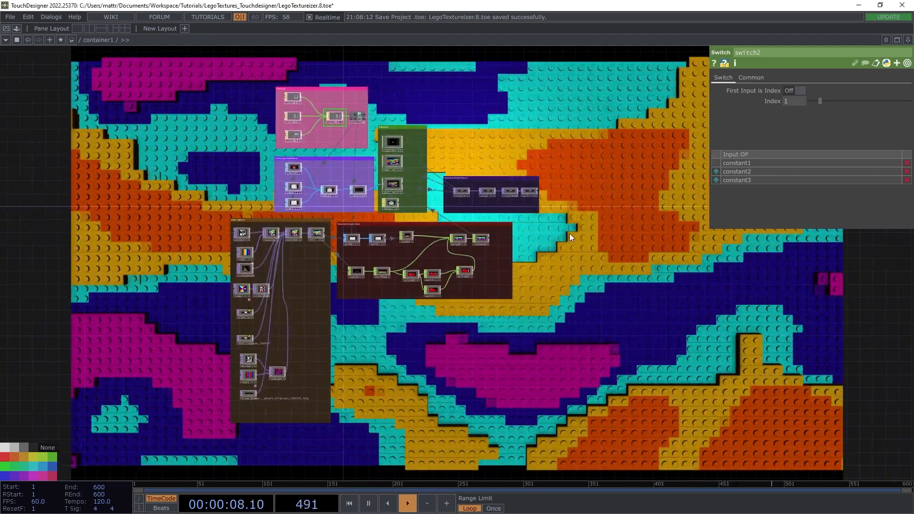
drag(570, 233, 507, 289)
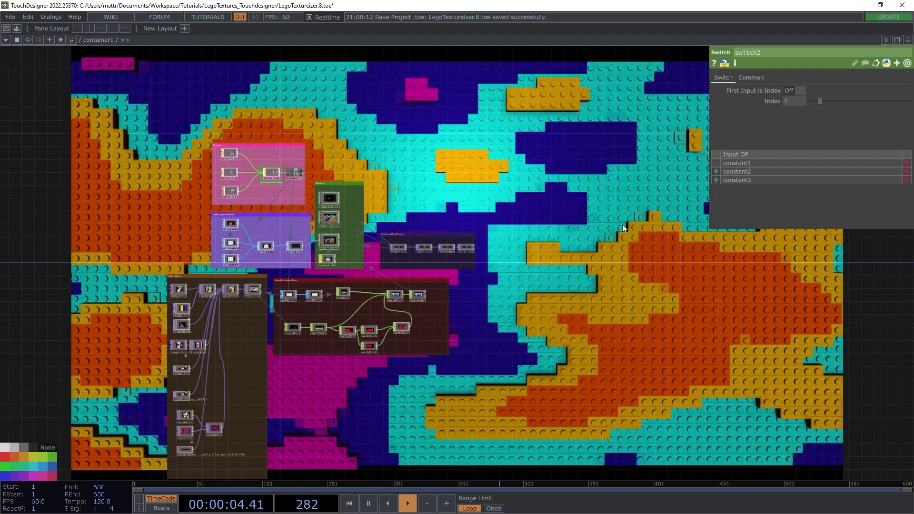
scroll(205, 295, up, 5)
scroll(214, 299, up, 3)
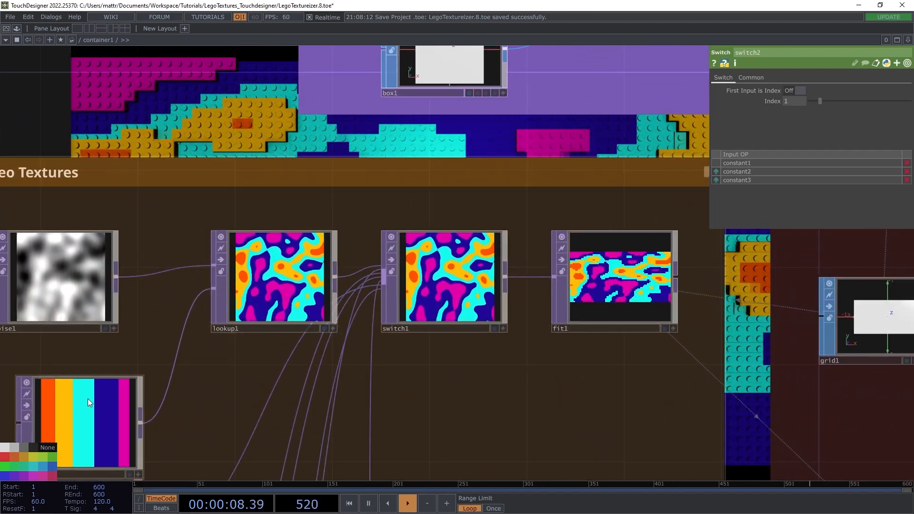
click(447, 259)
scroll(447, 259, down, 4)
drag(283, 161, 203, 205)
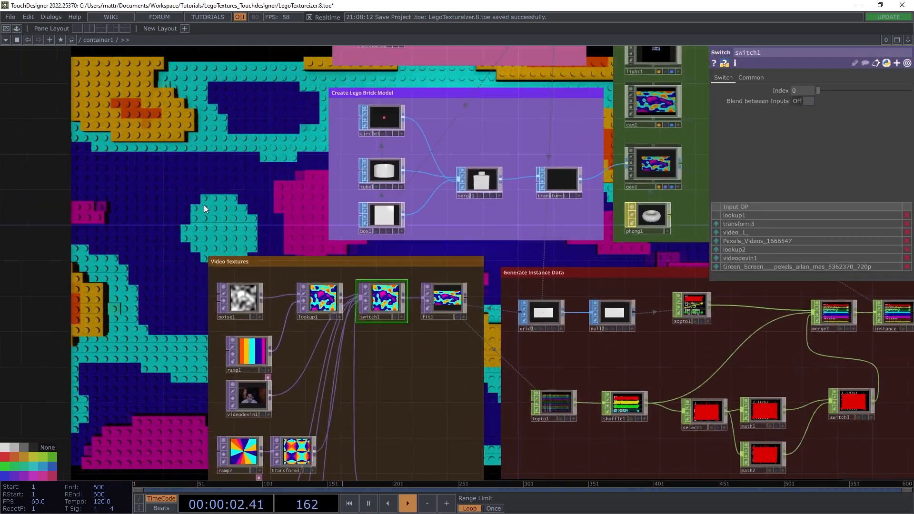
scroll(204, 205, down, 5)
drag(820, 89, 833, 92)
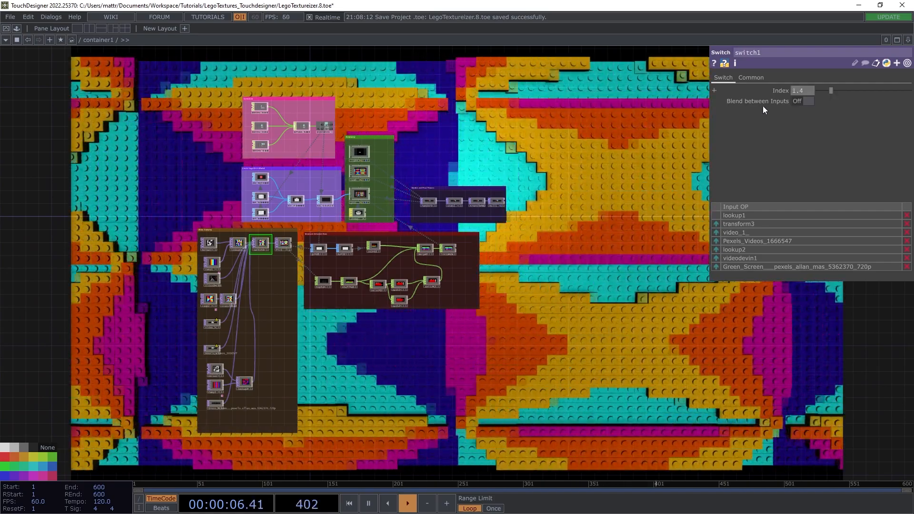
drag(552, 197, 582, 241)
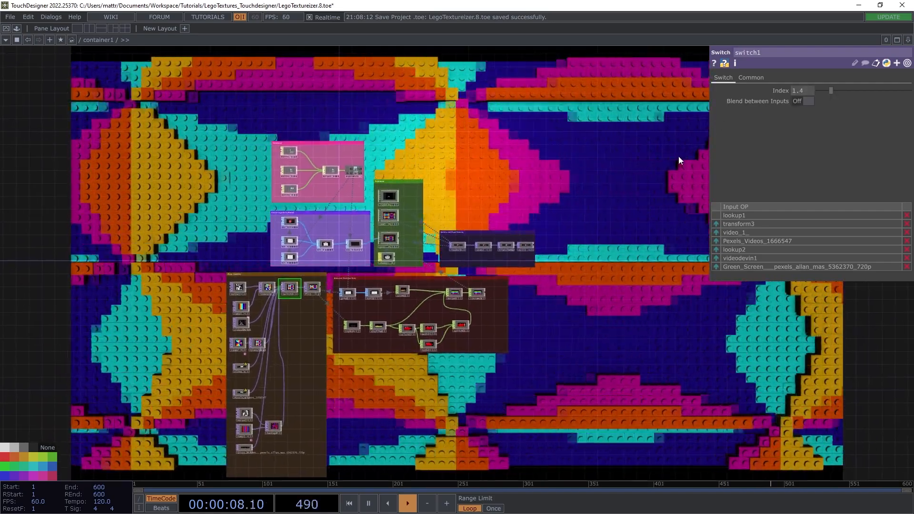
Raise the Video Textures switch's index to 3.26 so that the Pexels video drives the Lego bricks
drag(832, 92, 839, 94)
drag(587, 304, 488, 186)
drag(838, 92, 848, 90)
drag(591, 170, 547, 350)
drag(388, 225, 290, 314)
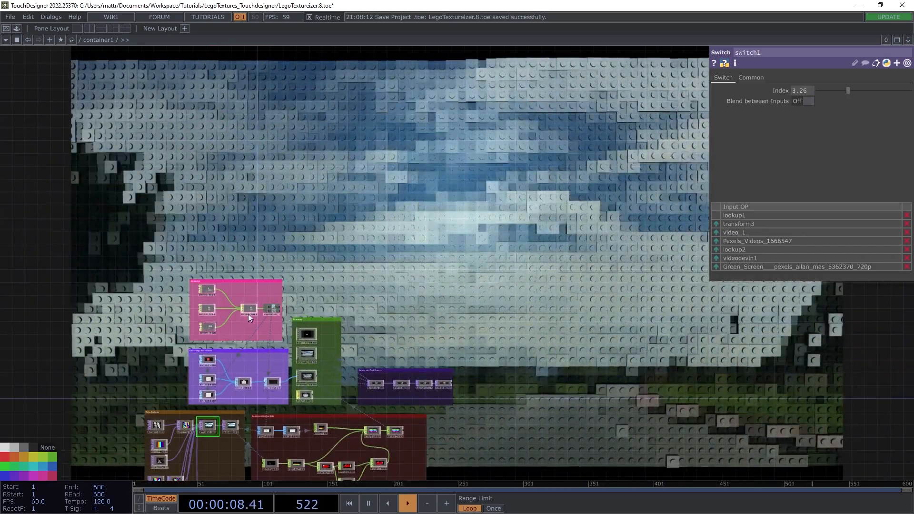
Set the index of switch2, which is fed by the three constants, to 0 for the coarsest brick grid
click(248, 309)
drag(827, 104, 812, 98)
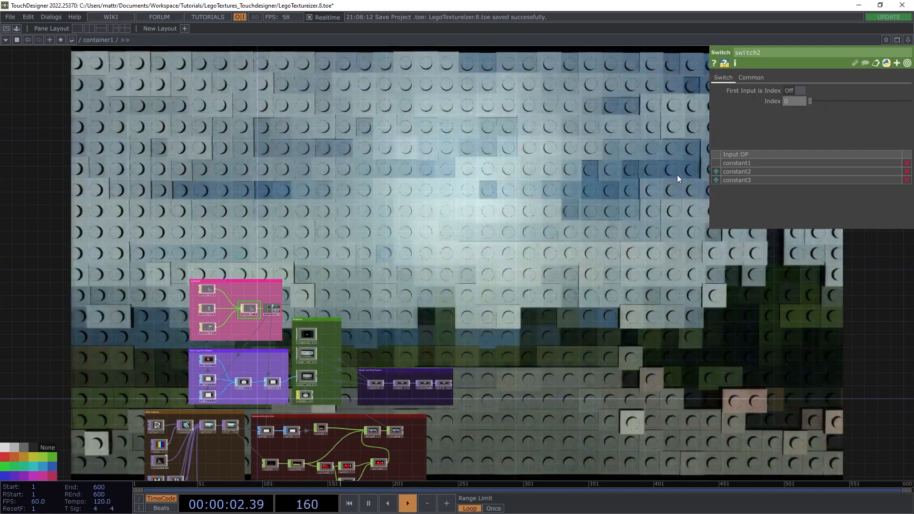
drag(539, 238, 446, 229)
scroll(206, 161, up, 5)
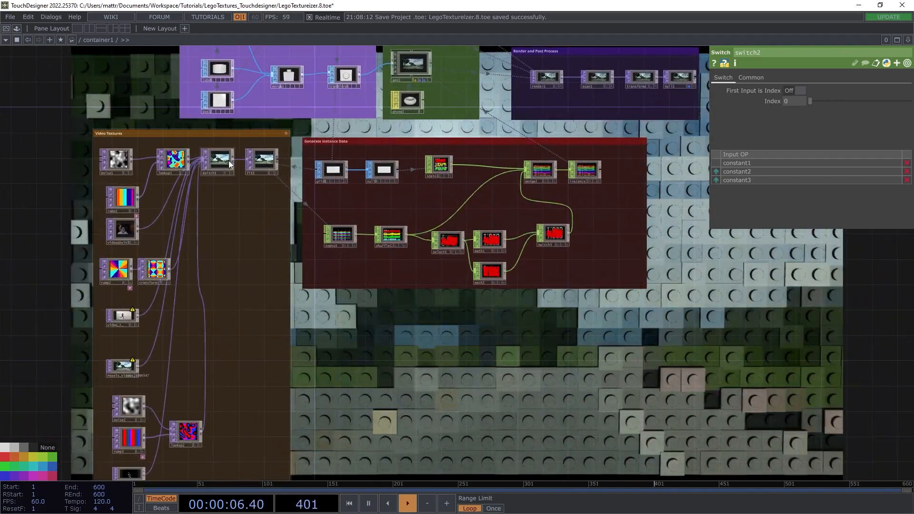
Move the Video Textures switch's index to 4.24 for the second lookup texture, and on to 5.33 for the webcam input
click(225, 161)
drag(835, 93, 857, 90)
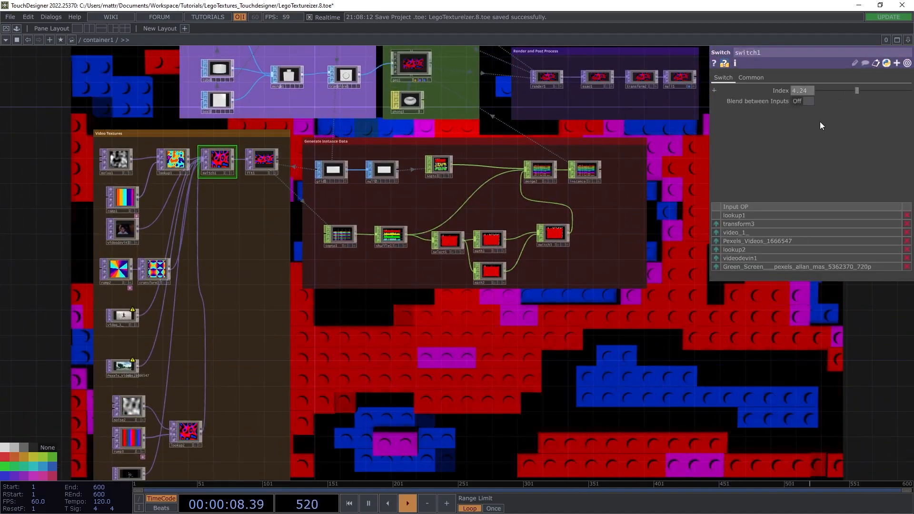
scroll(575, 314, down, 5)
drag(568, 285, 537, 351)
drag(474, 142, 497, 227)
drag(438, 214, 480, 252)
drag(519, 278, 527, 219)
drag(859, 90, 868, 91)
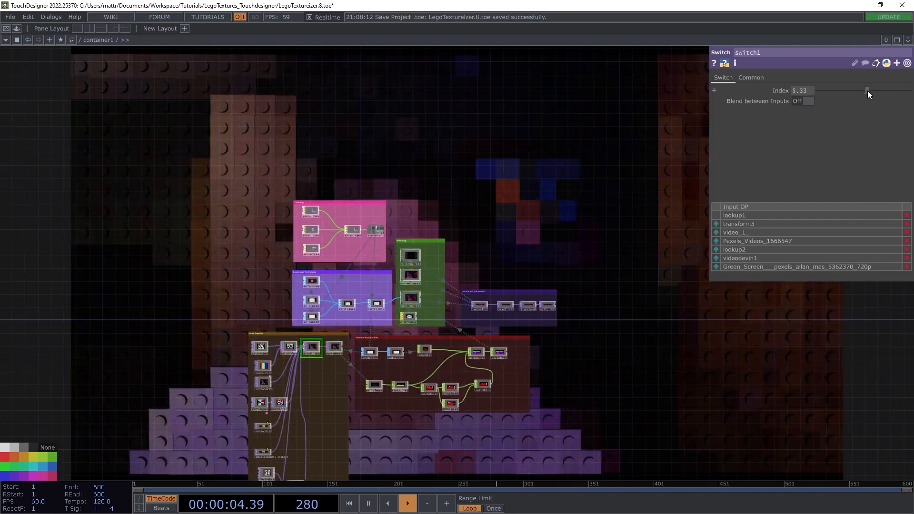
drag(578, 233, 372, 234)
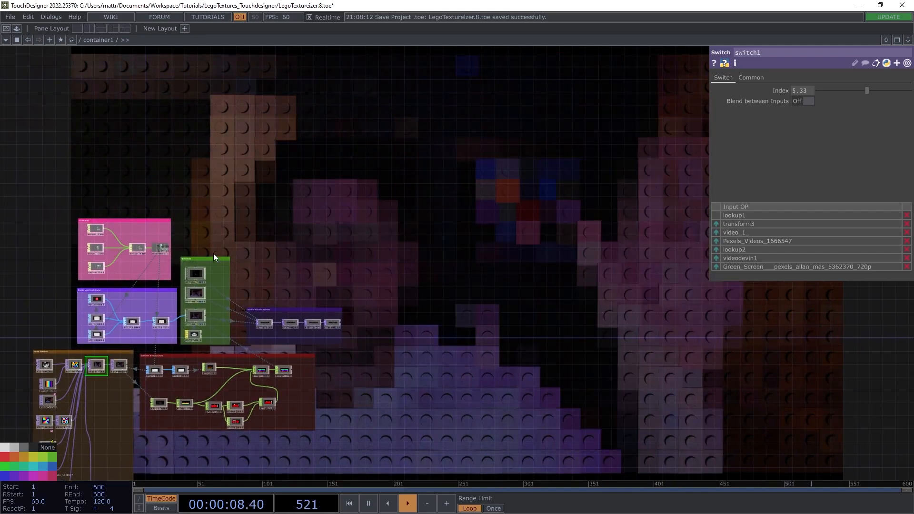
Compare the brick resolutions by setting the index of switch2 to 1, to 2, and back to 1
click(137, 249)
drag(810, 98, 819, 99)
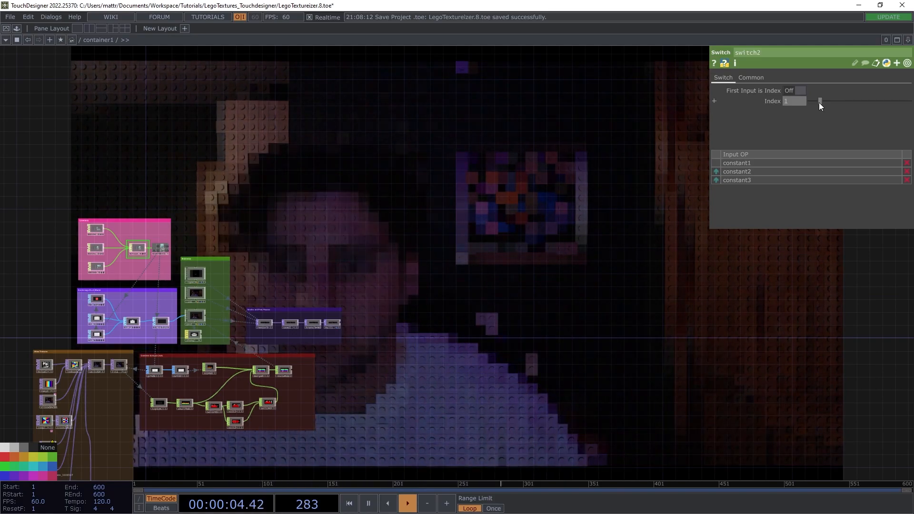
drag(820, 101, 828, 104)
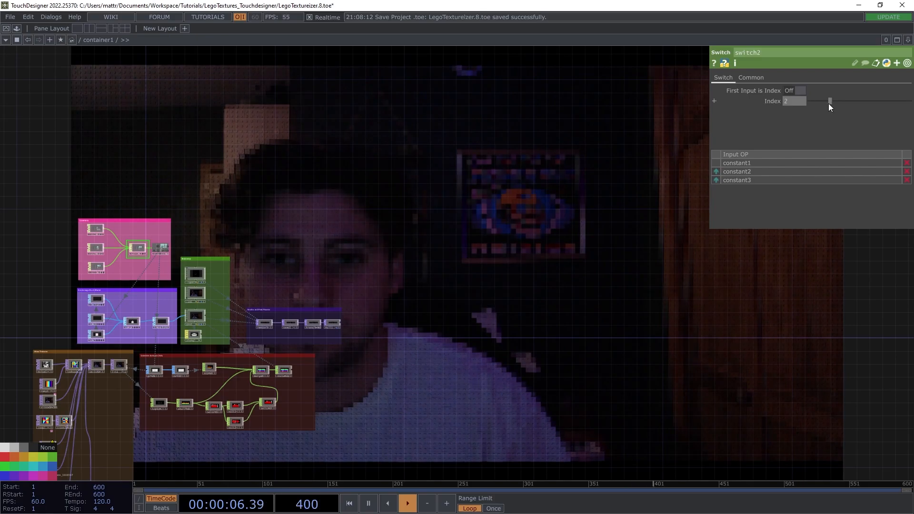
drag(602, 219, 464, 236)
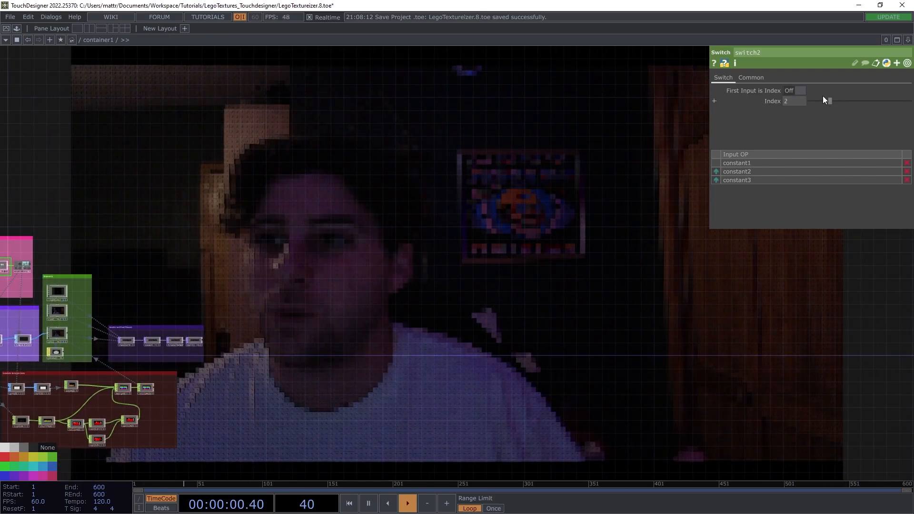
drag(825, 98, 821, 96)
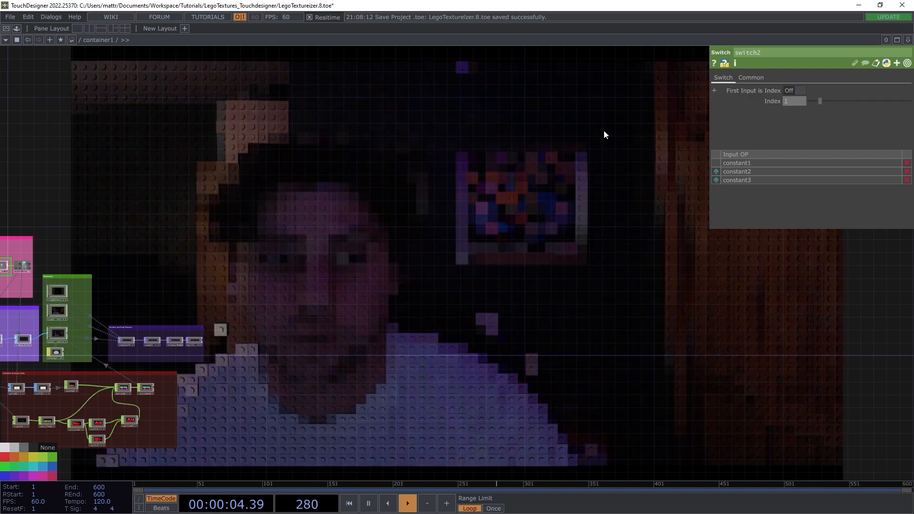
Set the Video Textures switch's index to 6.26 so that the green-screen dancer video feeds the Lego render
drag(310, 319, 459, 271)
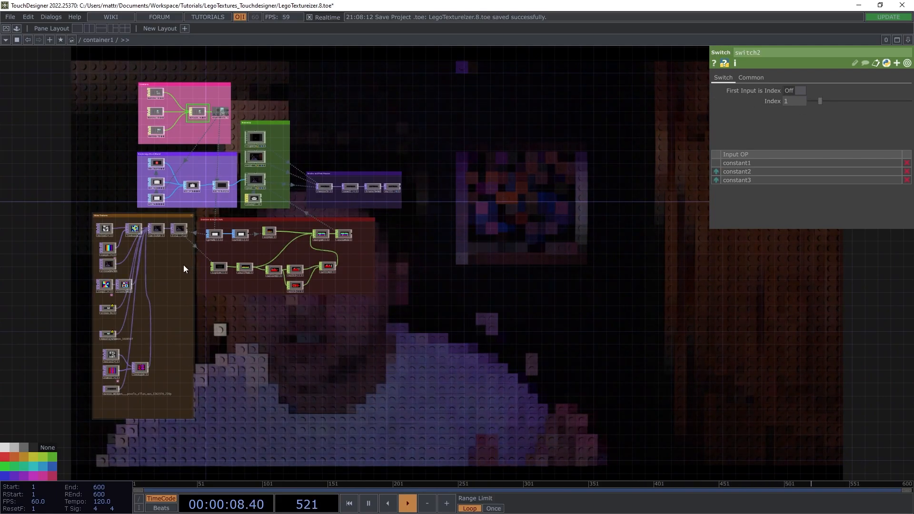
scroll(186, 269, up, 5)
click(152, 218)
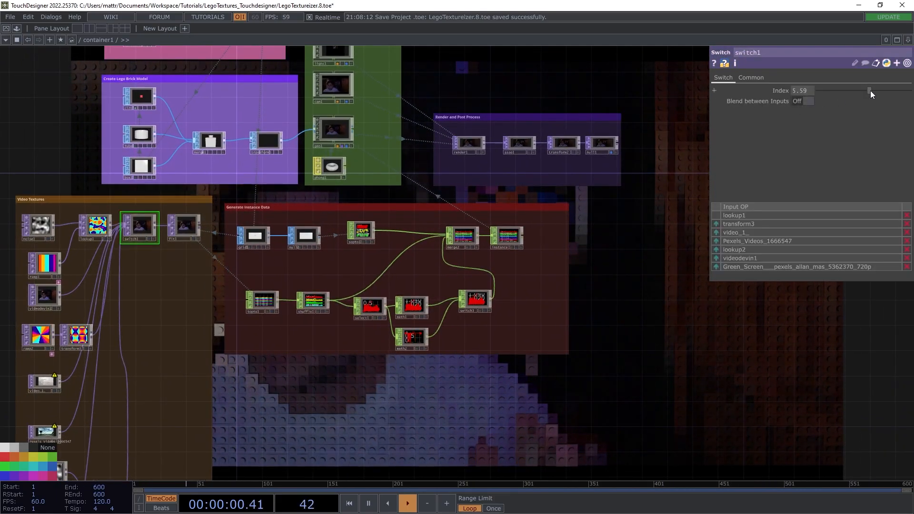
drag(870, 90, 876, 90)
drag(658, 327, 460, 271)
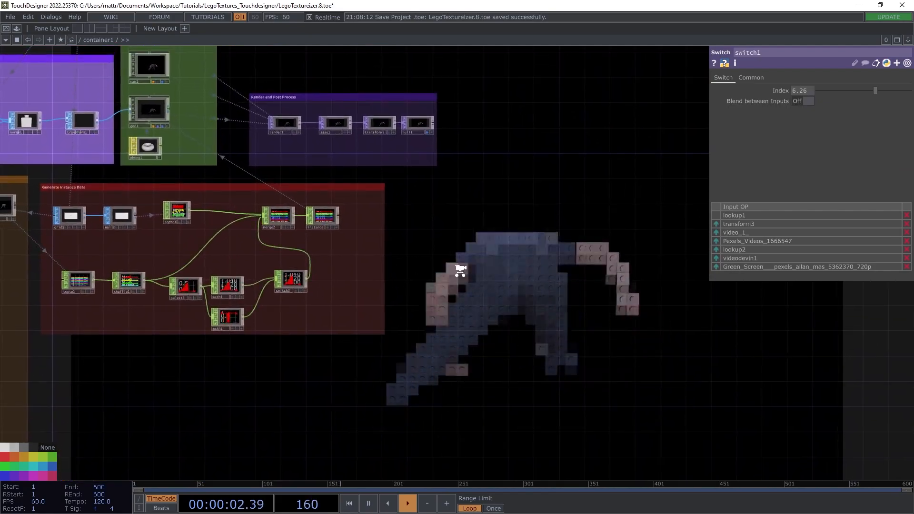
scroll(461, 270, down, 5)
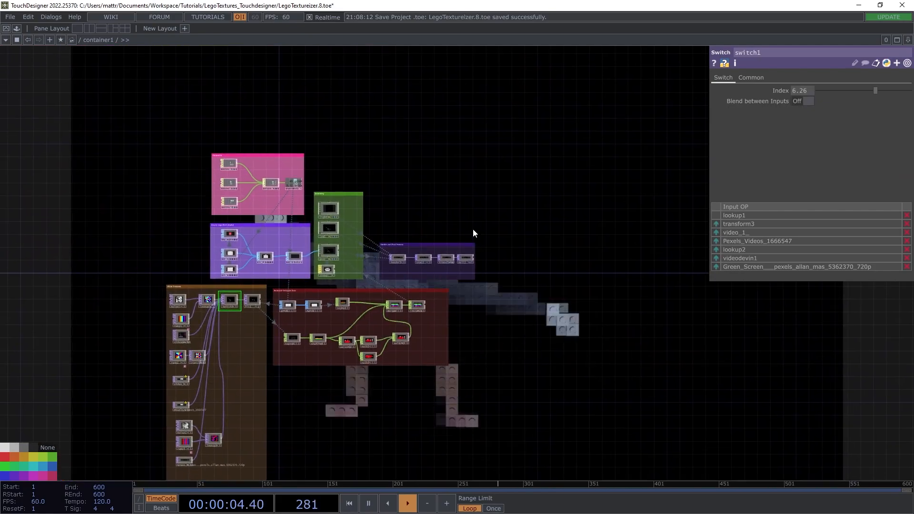
drag(440, 194, 450, 323)
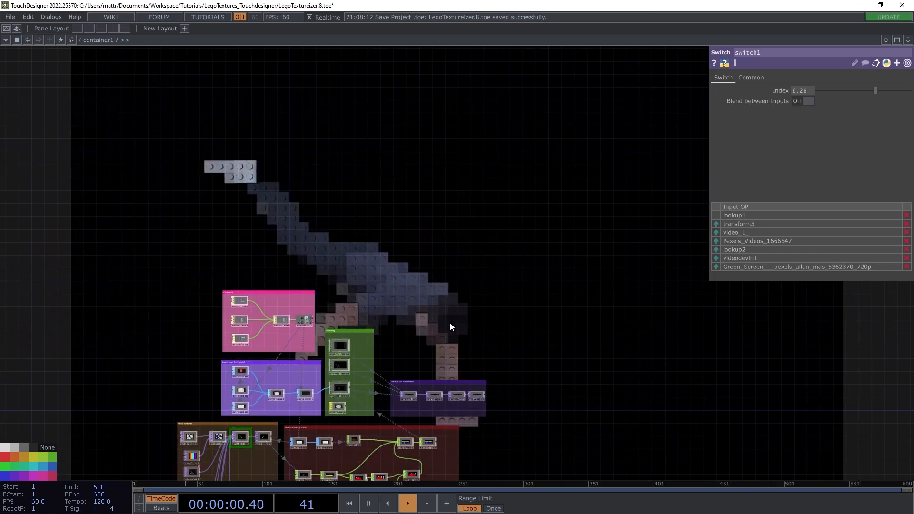
drag(450, 323, 448, 291)
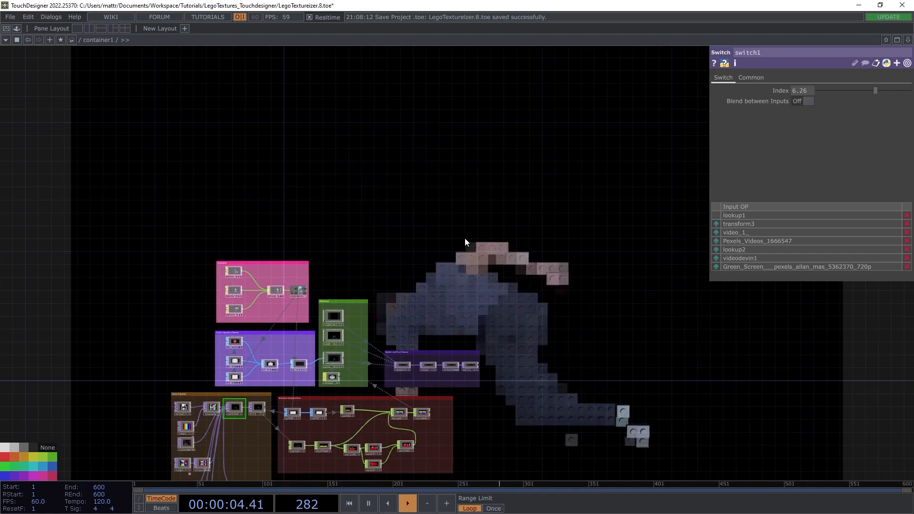
Add a Base COMP in the empty area above the existing network and enter it
key(Tab)
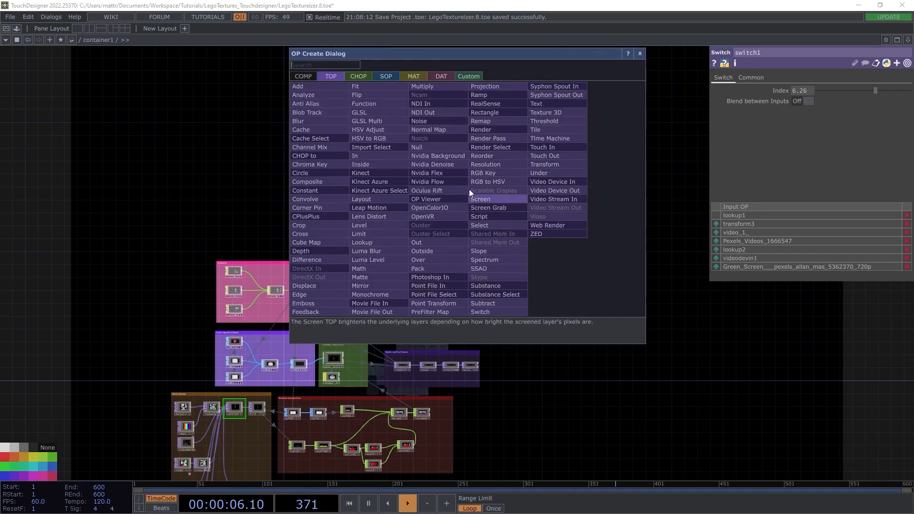
click(304, 76)
click(414, 95)
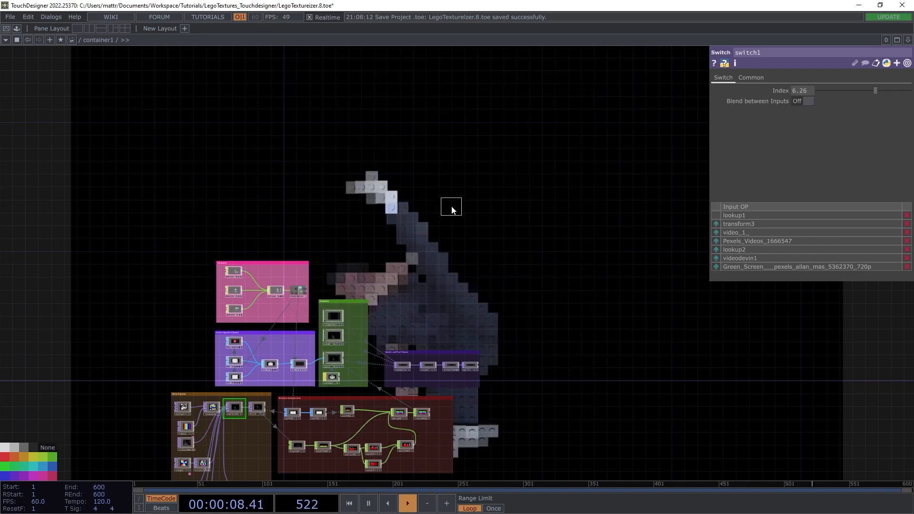
click(433, 165)
scroll(430, 166, up, 1)
scroll(433, 164, up, 5)
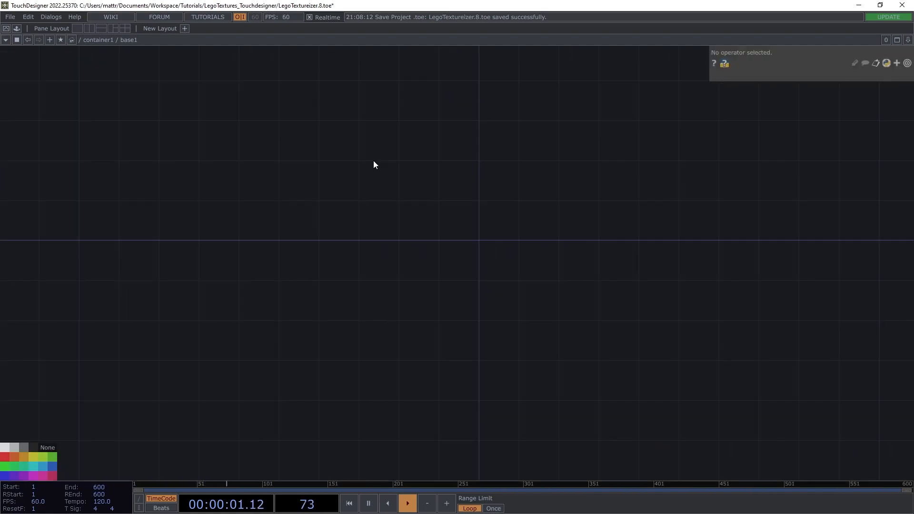
drag(381, 173, 383, 198)
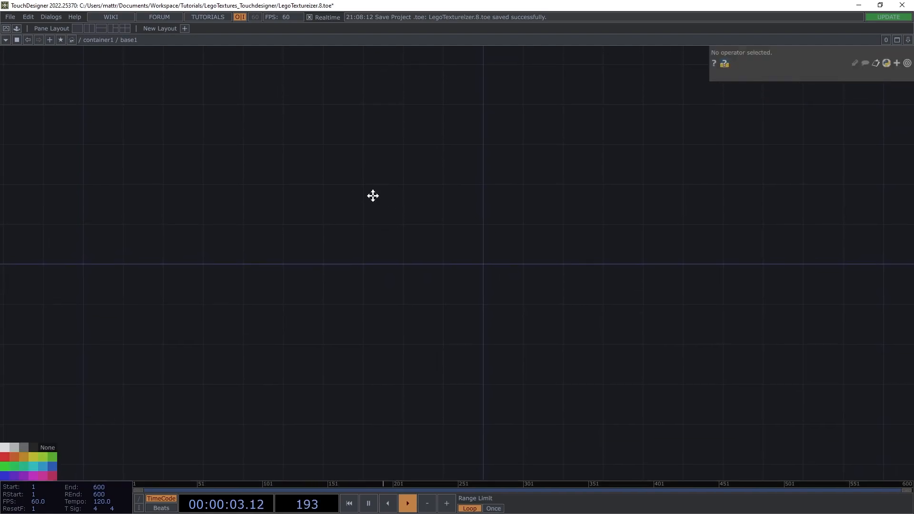
Add a Box SOP to the empty base network and place a Tube SOP directly above it
key(Tab)
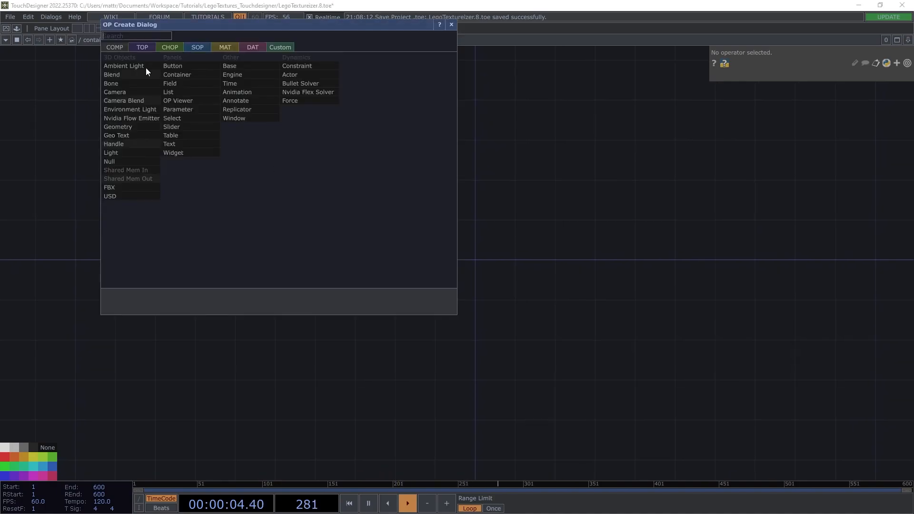
click(196, 47)
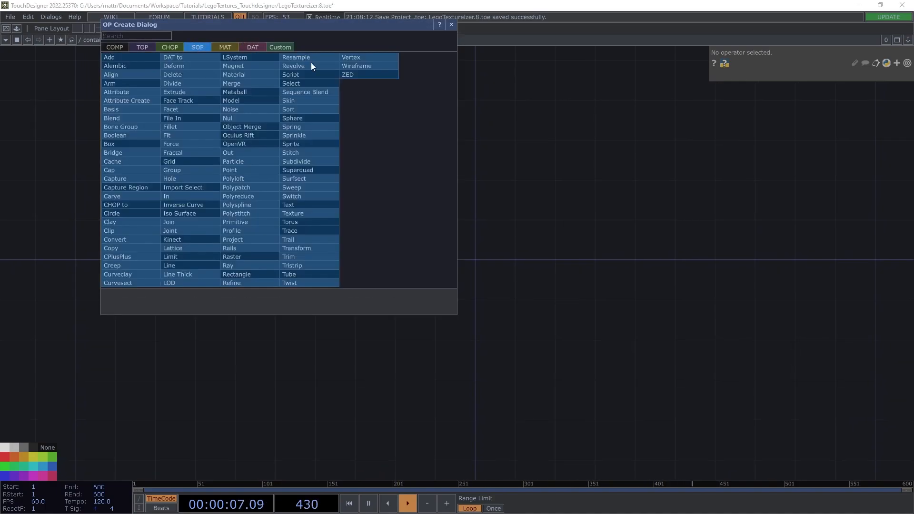
click(136, 143)
click(261, 184)
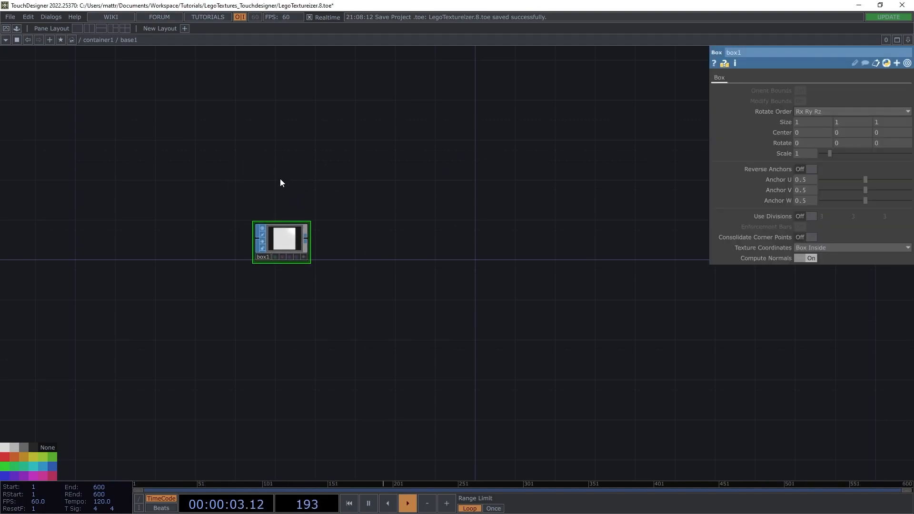
key(Tab)
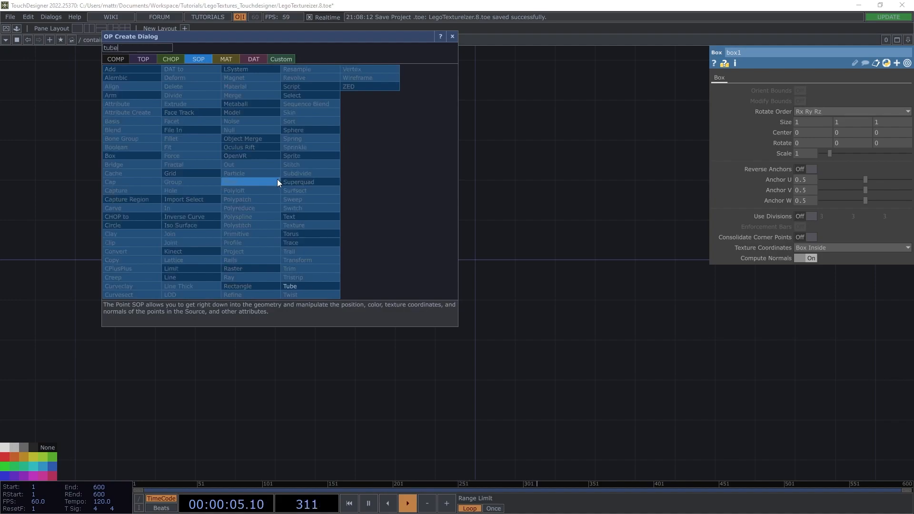
click(290, 286)
click(279, 183)
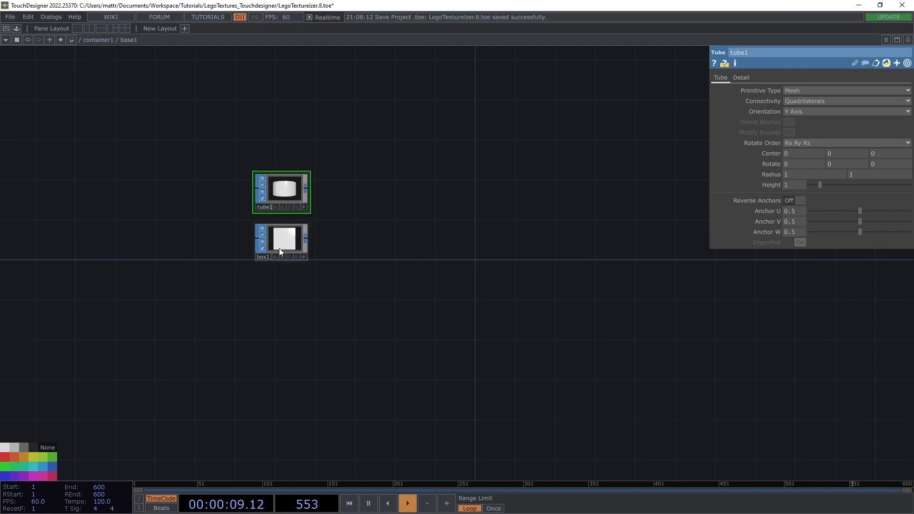
Add a Merge SOP after the tube and connect the box as its second input
scroll(279, 247, up, 2)
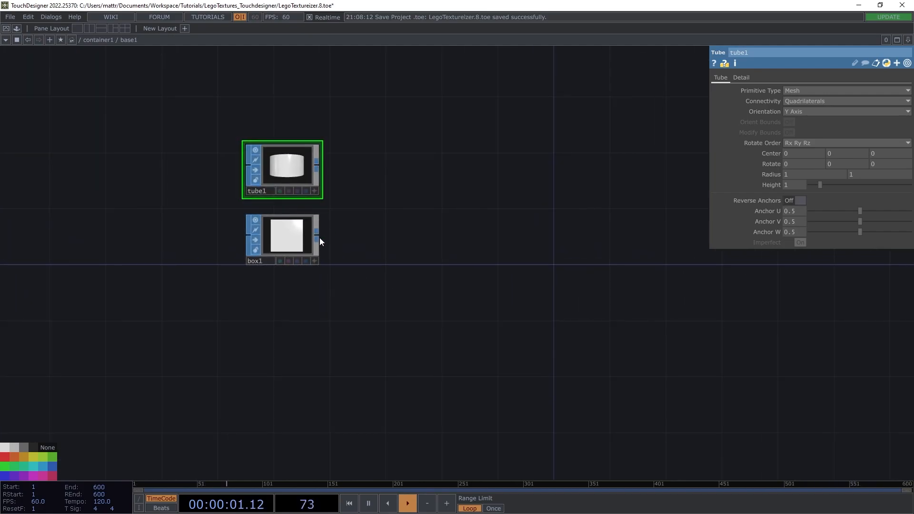
scroll(293, 223, up, 2)
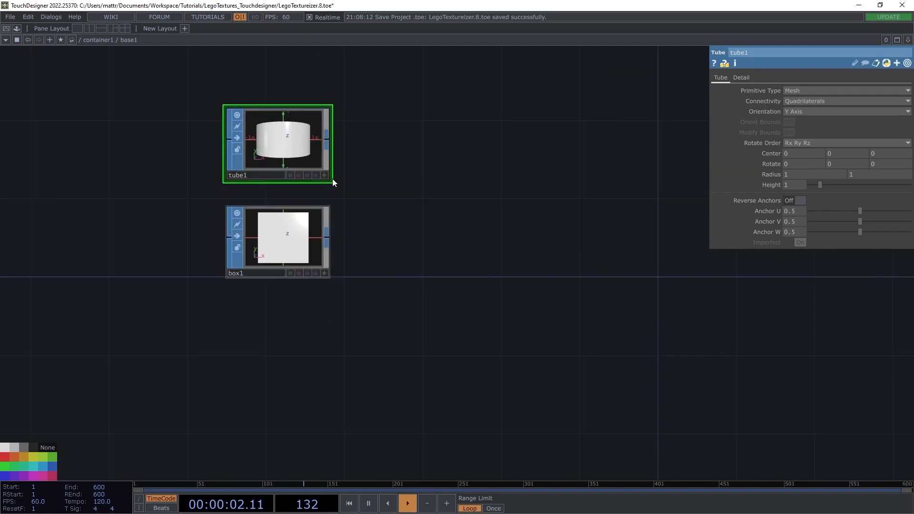
right_click(328, 139)
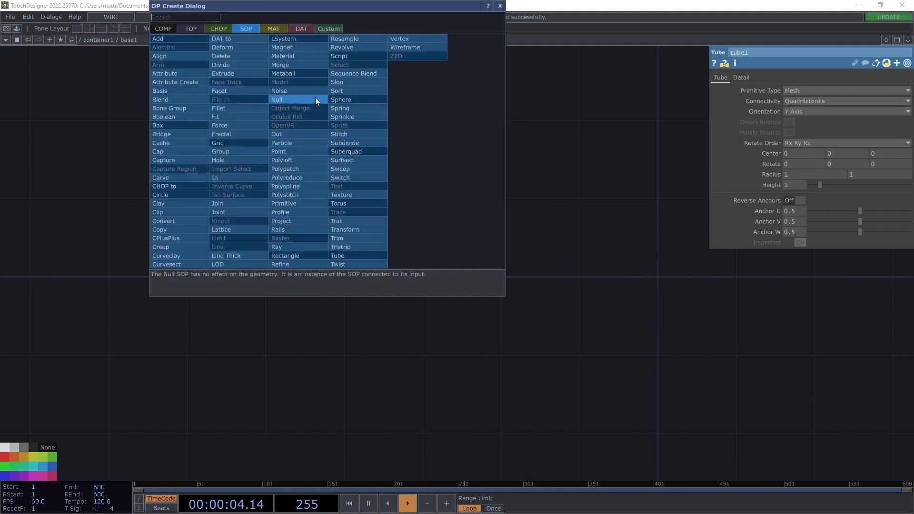
click(293, 66)
click(470, 210)
drag(327, 238, 457, 227)
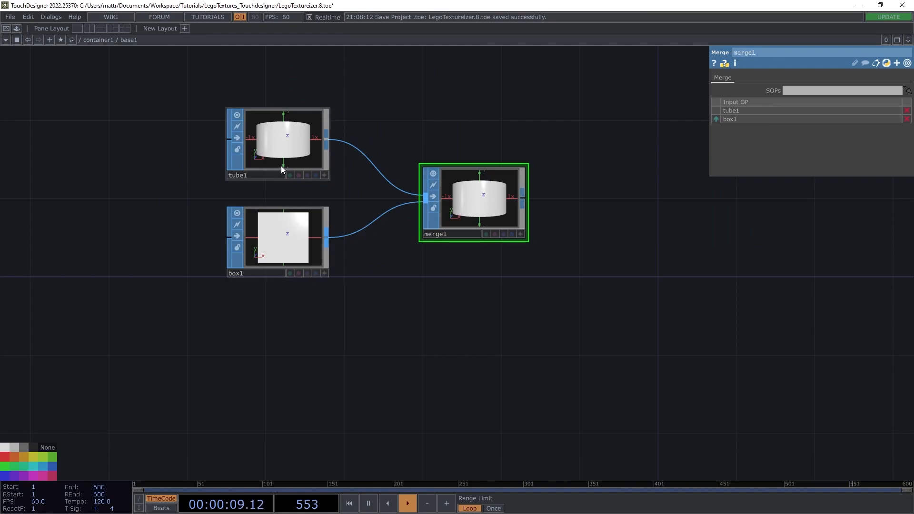
Set the tube's Y center to an expression adding half of op("box1").par.sizey to half of the tube's own height parameter
click(286, 151)
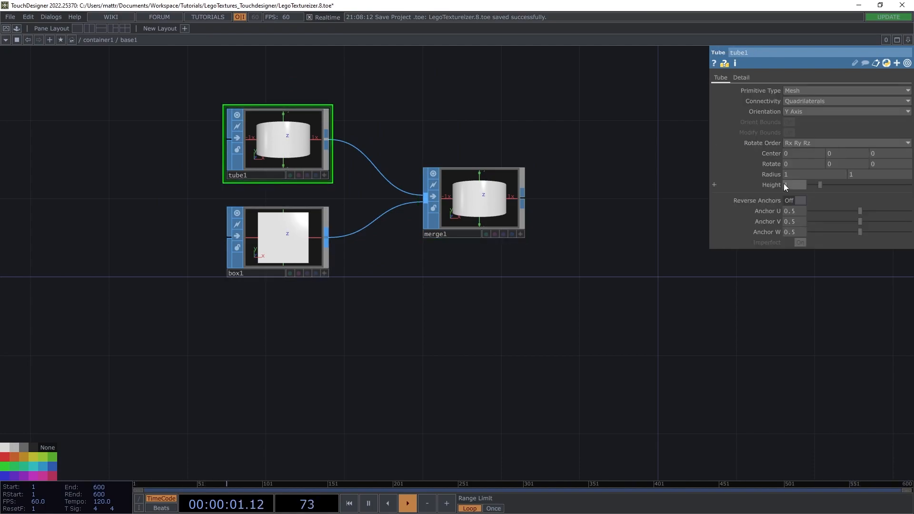
click(772, 151)
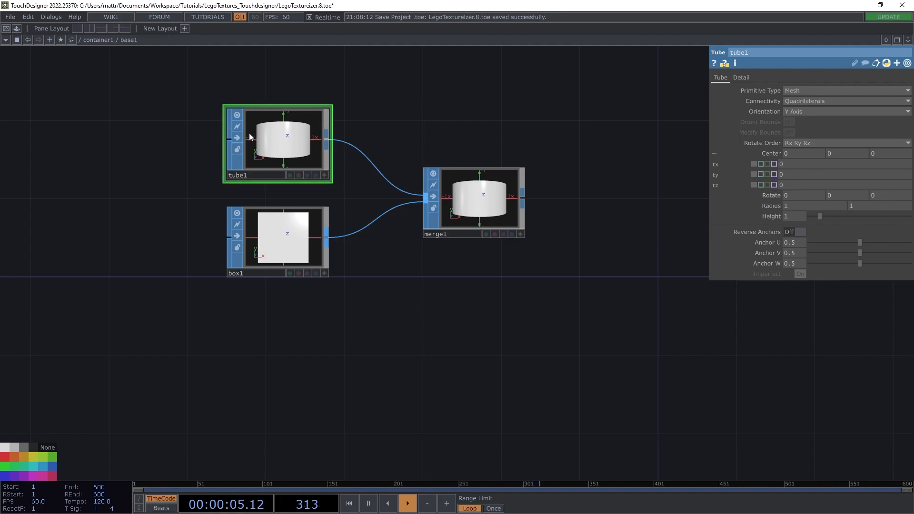
click(762, 174)
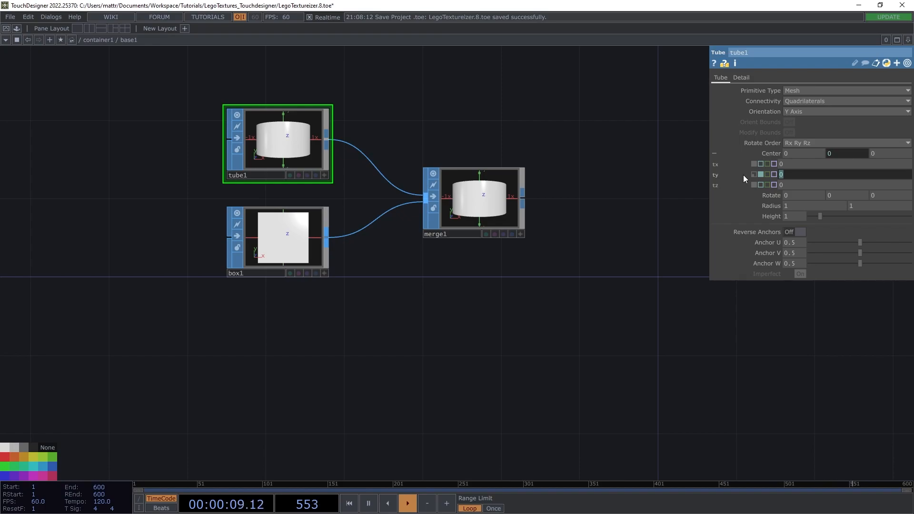
text(op("n)
key(BackSpace)
text(box1").par.sizey /2 + me.p)
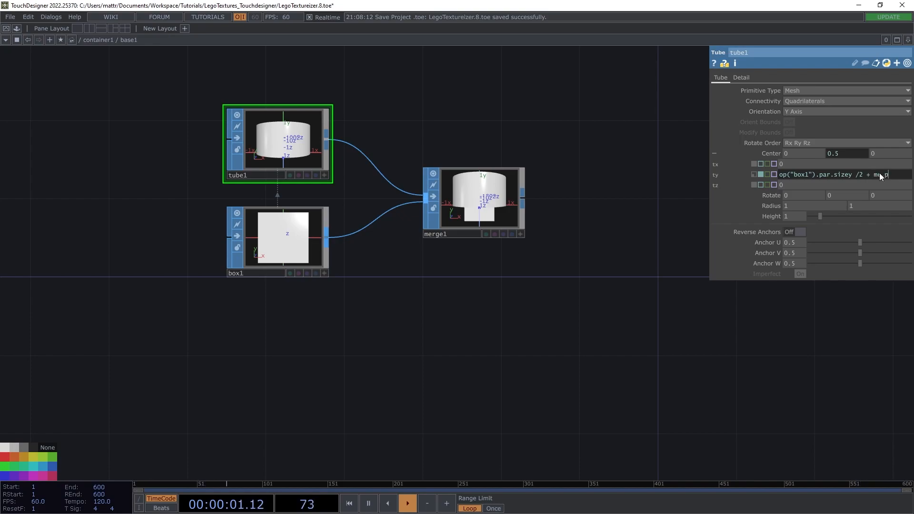
text(hei)
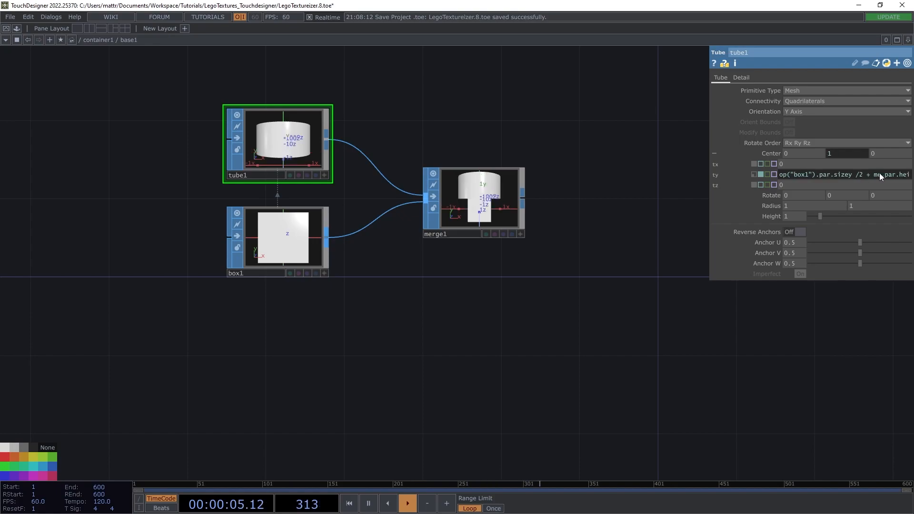
Examine the tube's vertical offset in its own viewer and how the tube sits on the box in the merged geometry
scroll(275, 155, up, 4)
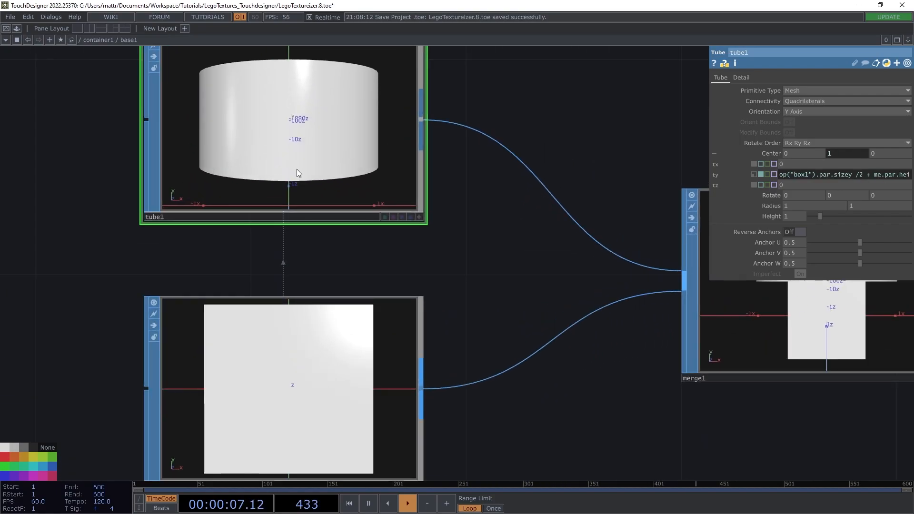
drag(492, 262, 512, 210)
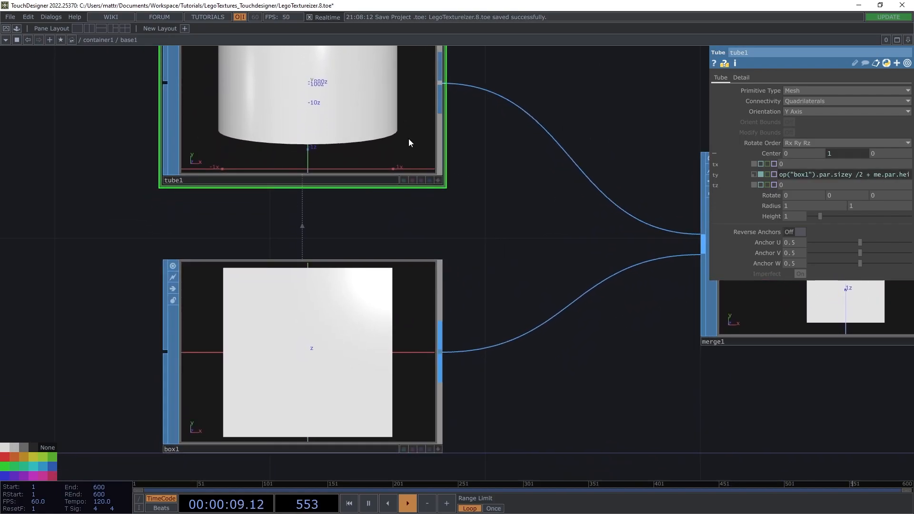
click(438, 181)
drag(419, 153, 243, 143)
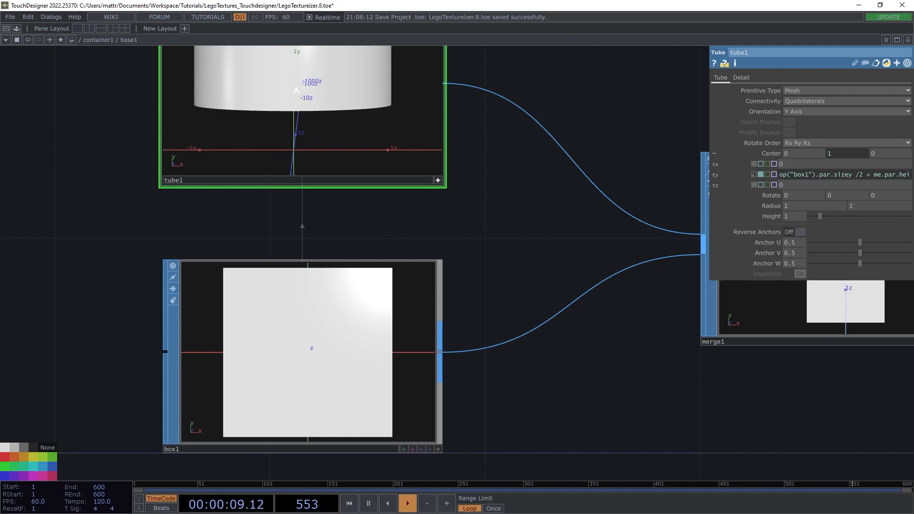
drag(305, 101, 318, 82)
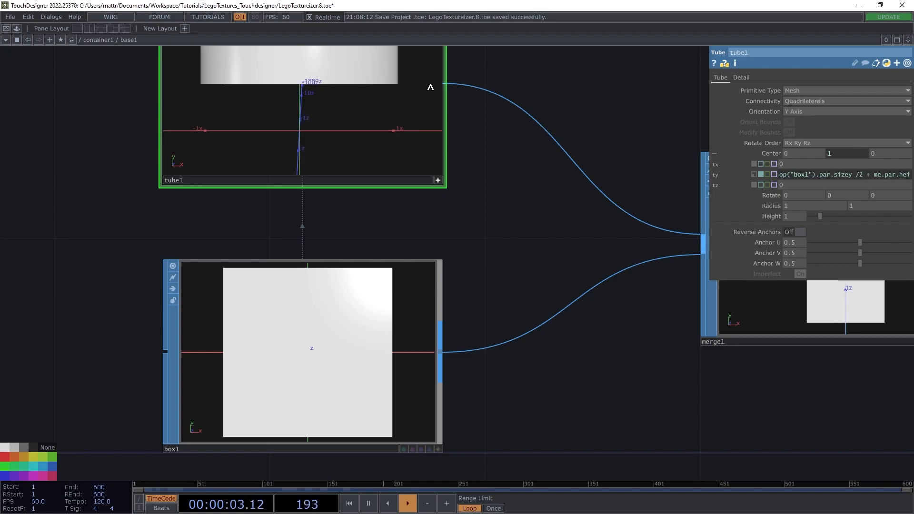
drag(594, 323, 372, 279)
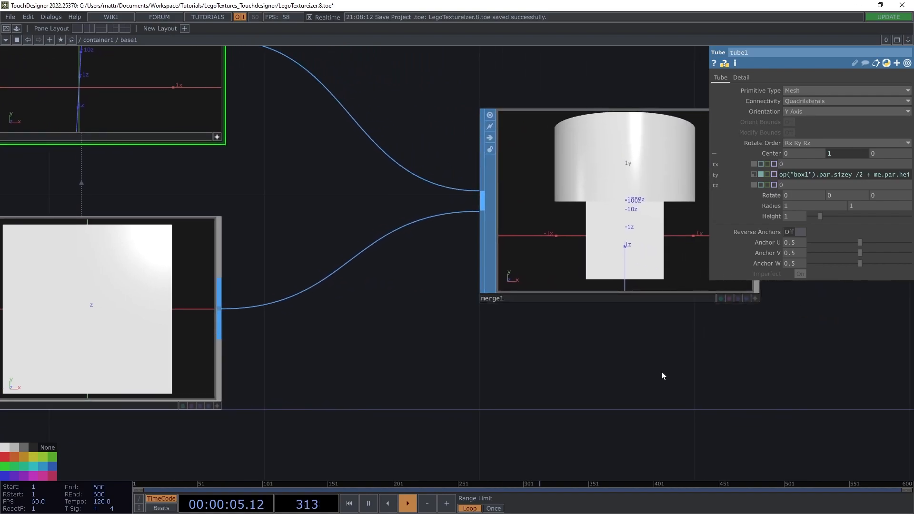
drag(661, 371, 636, 367)
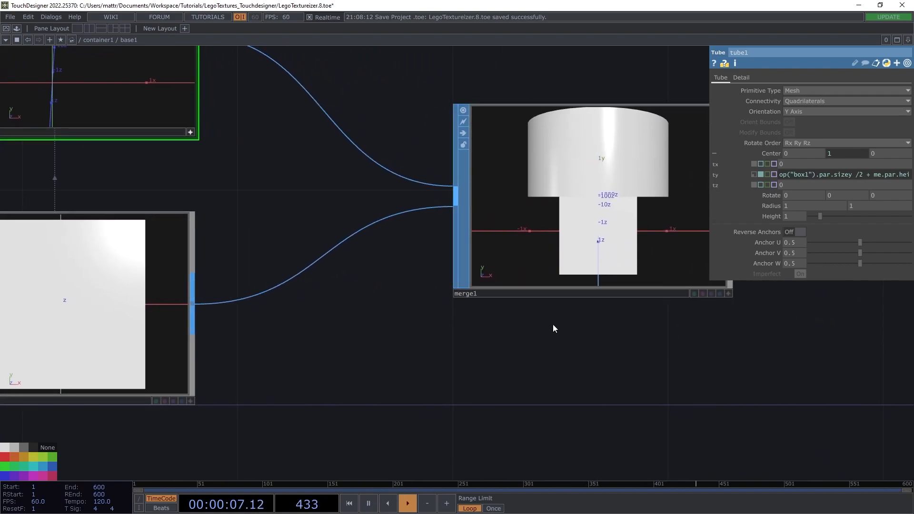
drag(572, 371, 587, 383)
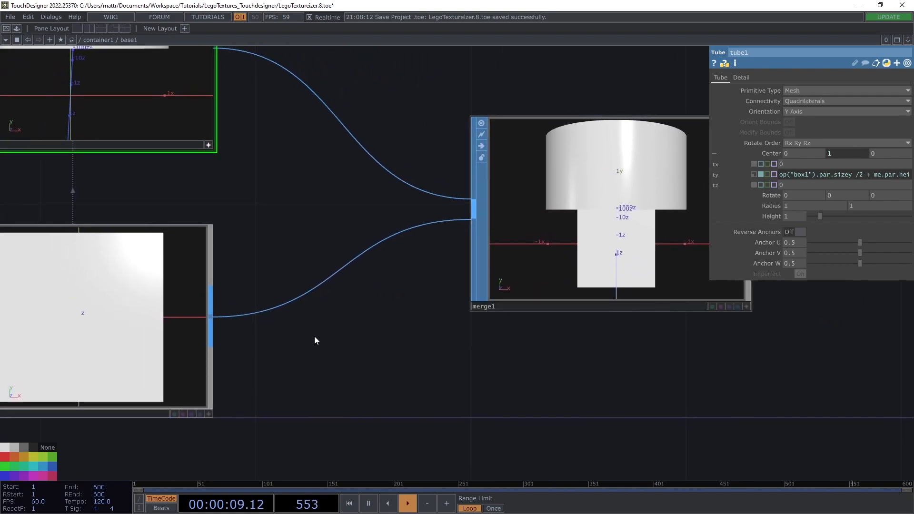
Set the tube's first radius to the expression op("box1").par.sizey /4
click(774, 208)
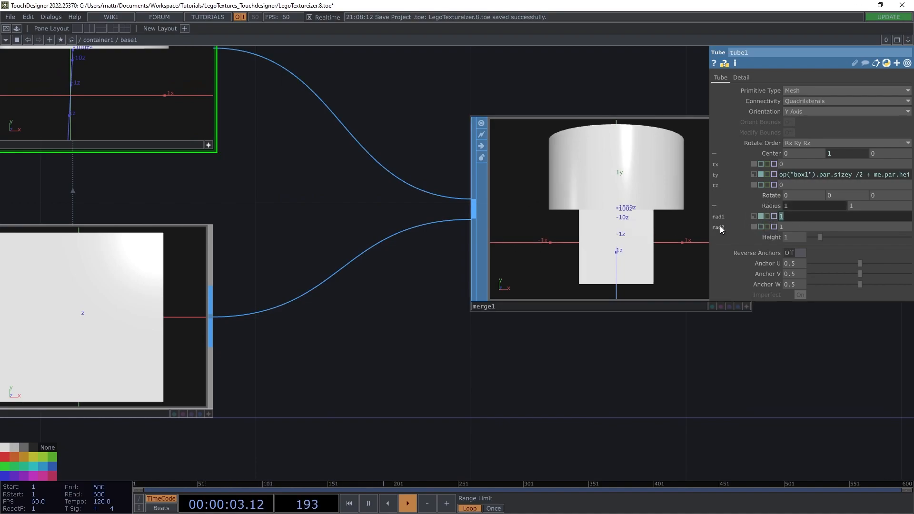
text(op("box1").par.sizey /3)
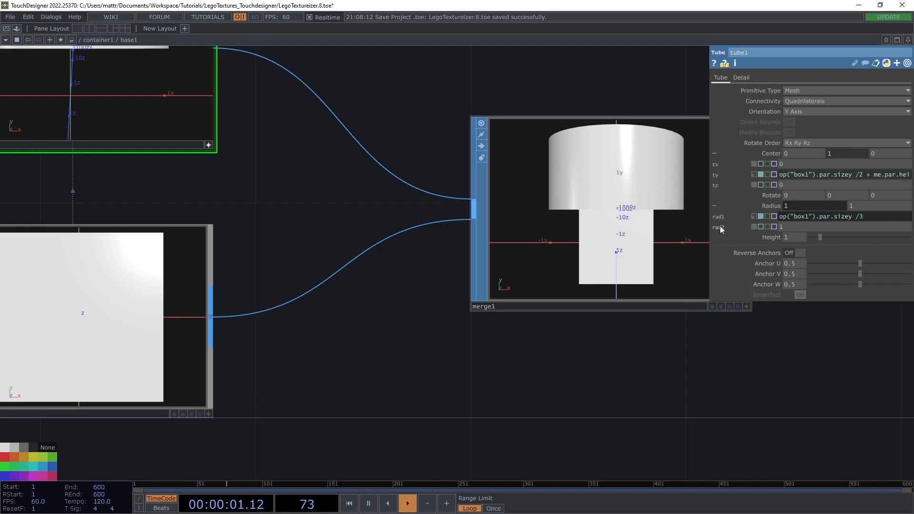
key(Return)
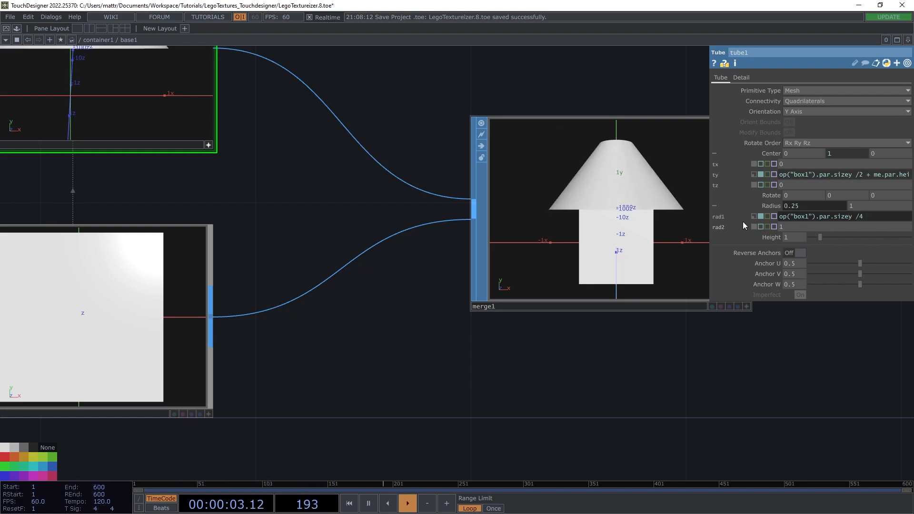
Copy the first radius expression, op("box1").par.sizey /4, into the tube's second radius and make it active as an expression
click(810, 218)
key(ctrl+c)
click(794, 229)
key(ctrl+v)
key(Return)
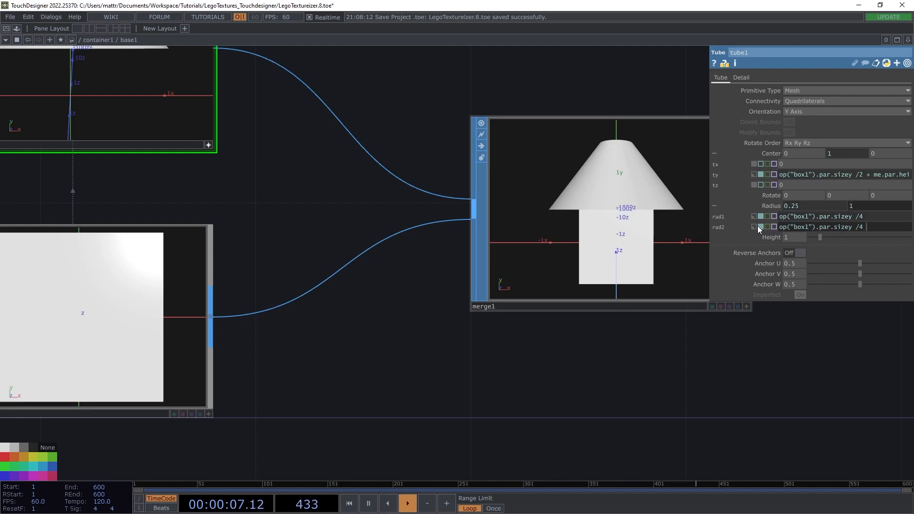
click(759, 226)
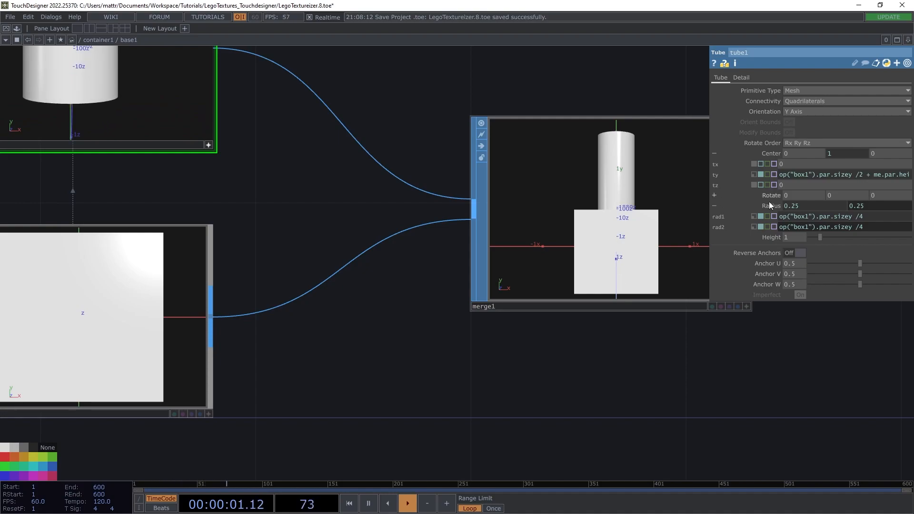
Set the tube's height to the same expression, op("box1").par.sizey /4
click(772, 237)
click(760, 248)
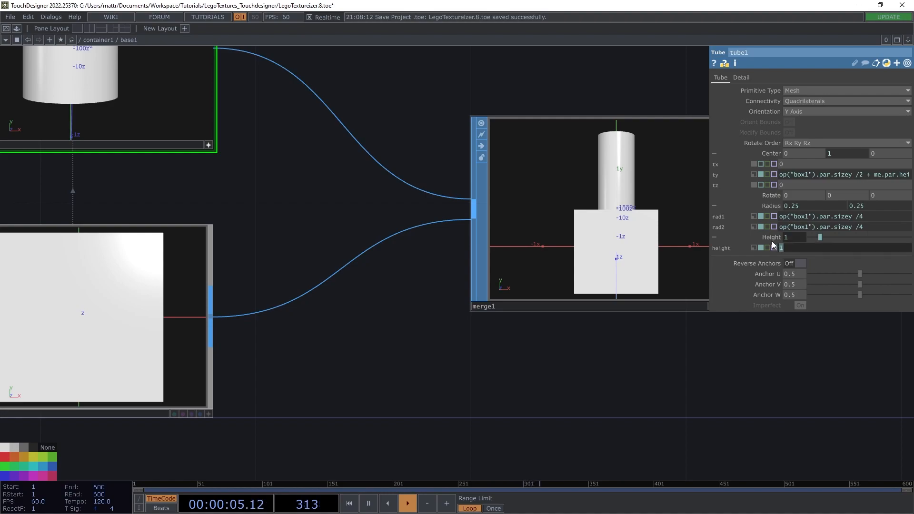
key(ctrl+v)
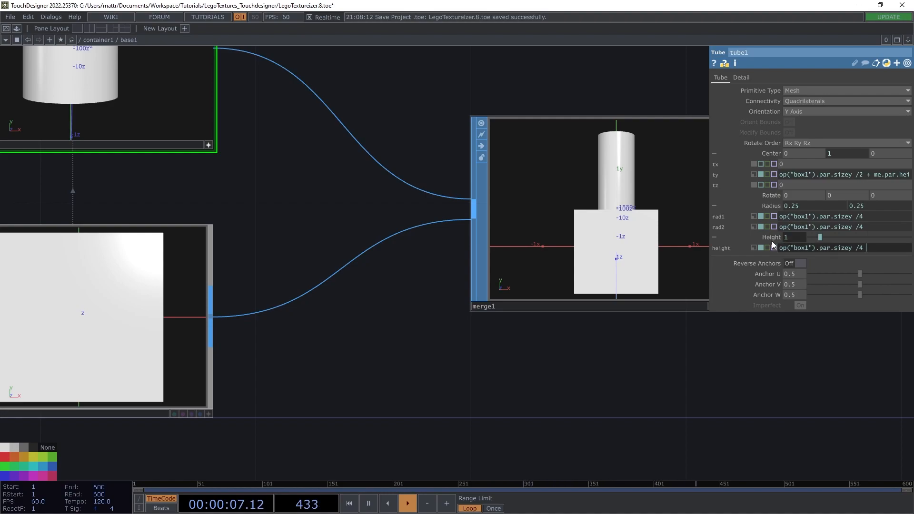
key(Return)
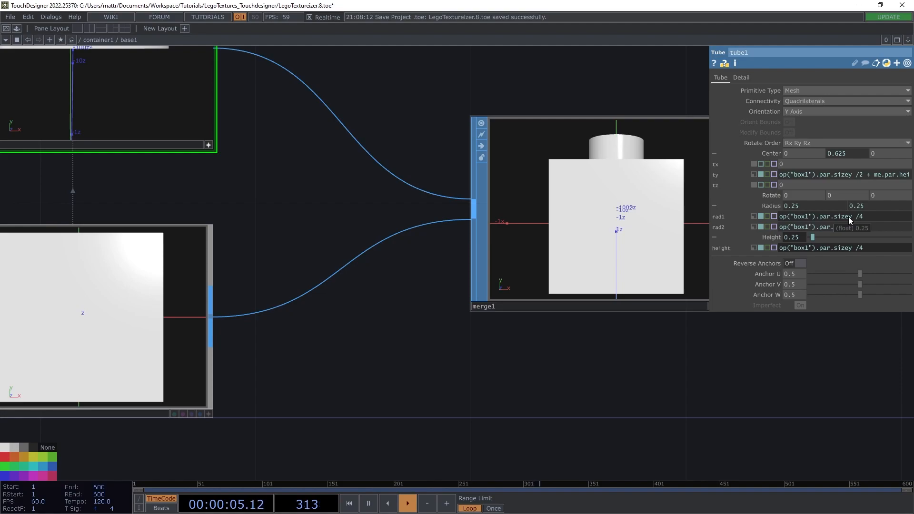
Try a divisor of 3 in the tube's height expression and return it to 4
drag(470, 468, 624, 404)
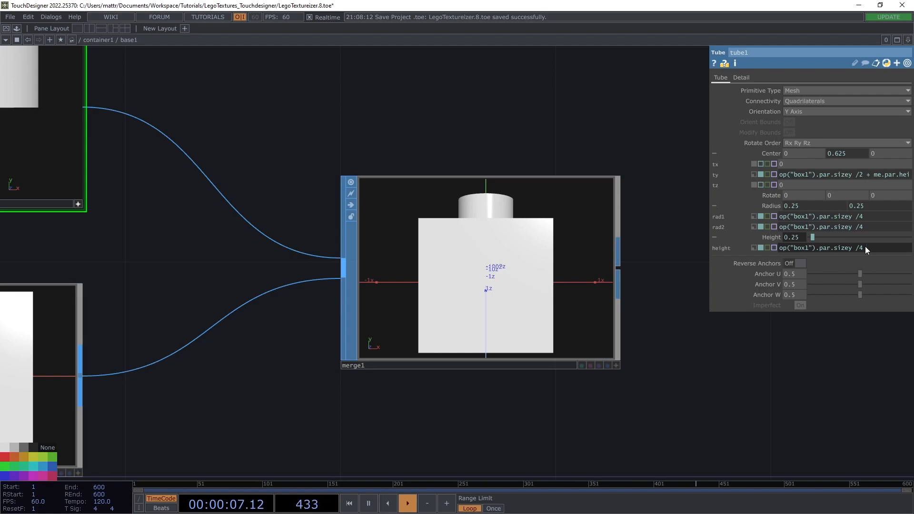
text(3)
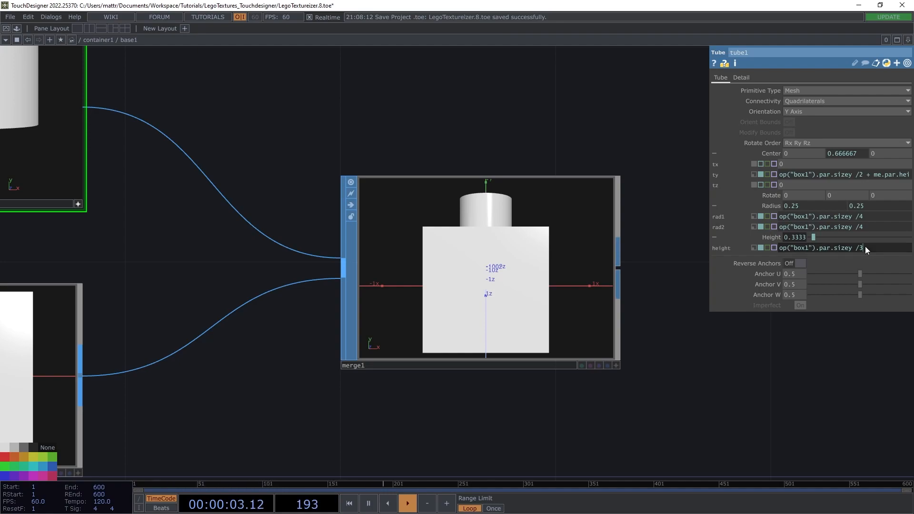
key(BackSpace)
text(4)
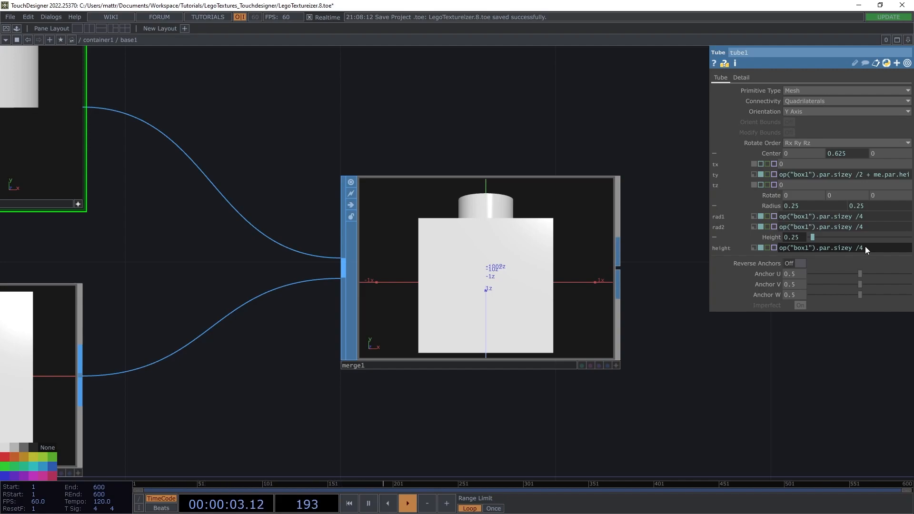
Add a Circle SOP above the tube and line it up with the tube and box
drag(423, 130, 557, 201)
key(h)
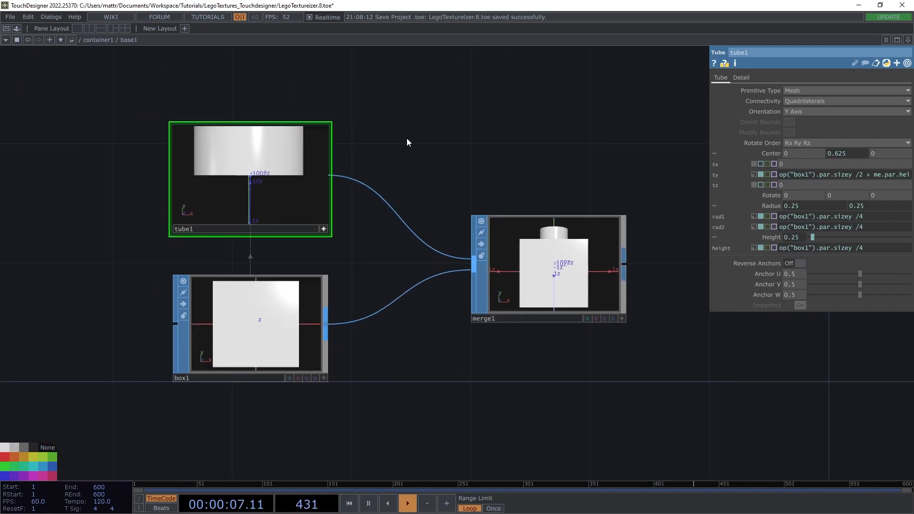
drag(311, 114, 347, 116)
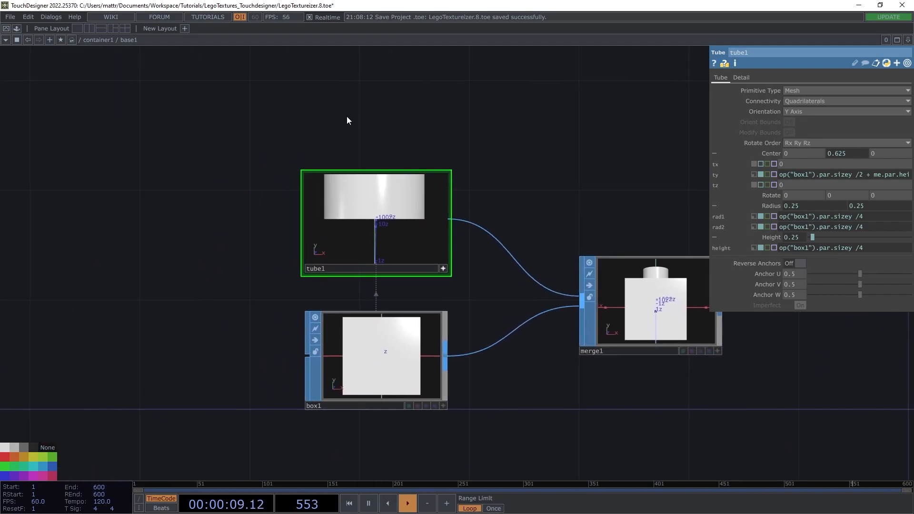
key(Tab)
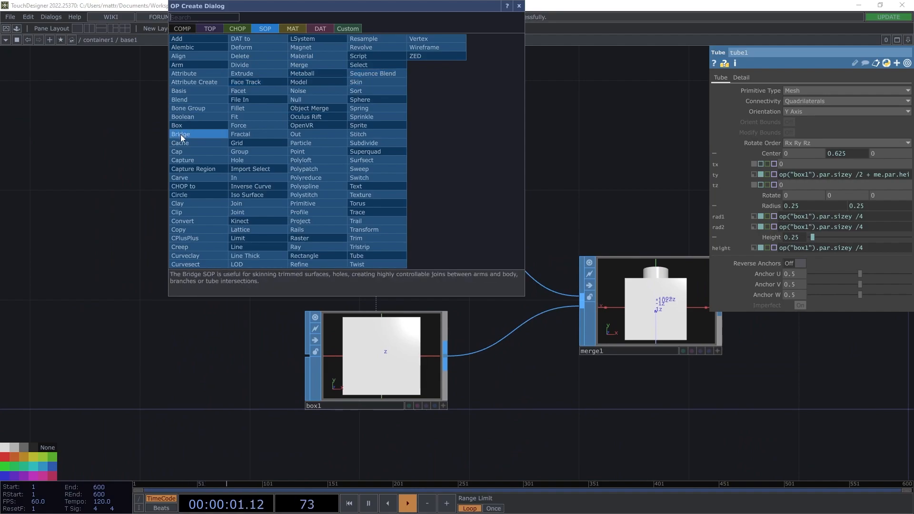
click(185, 194)
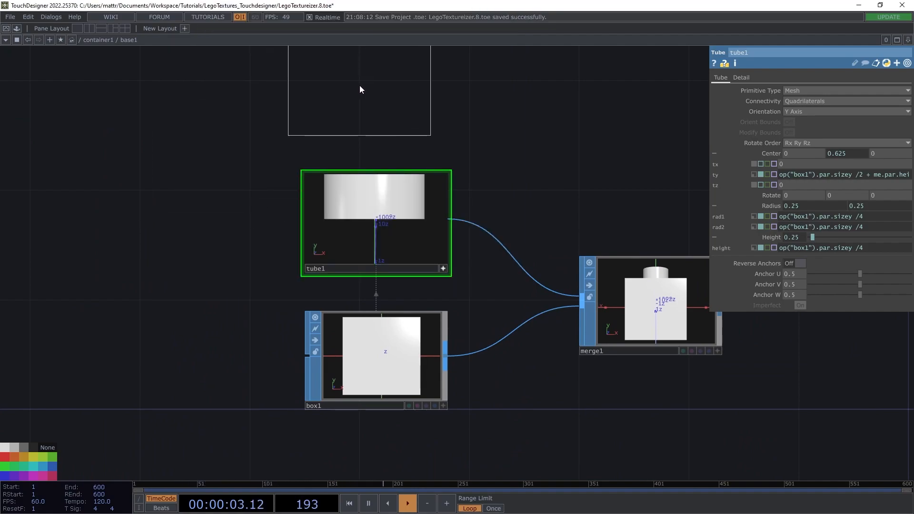
click(359, 85)
key(h)
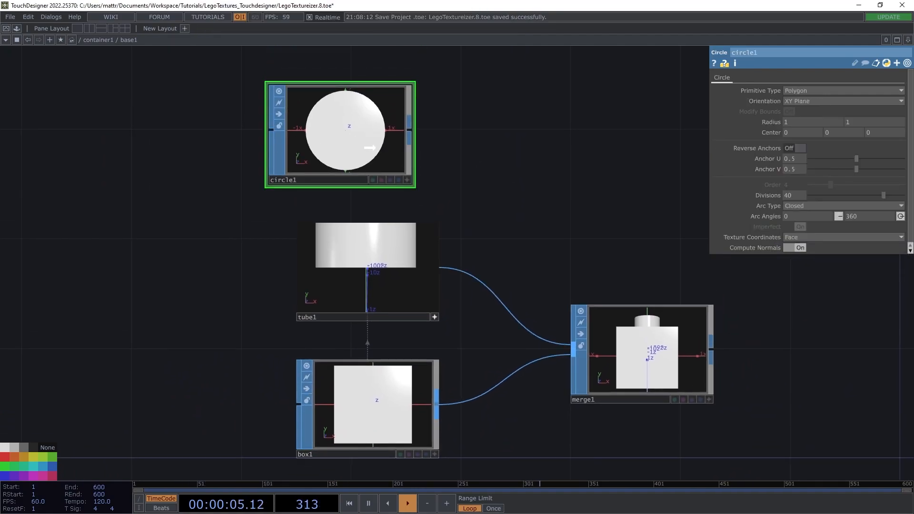
drag(370, 147, 397, 147)
Orient the circle to the ZX Plane and connect it to the Merge SOP as a third input
click(829, 102)
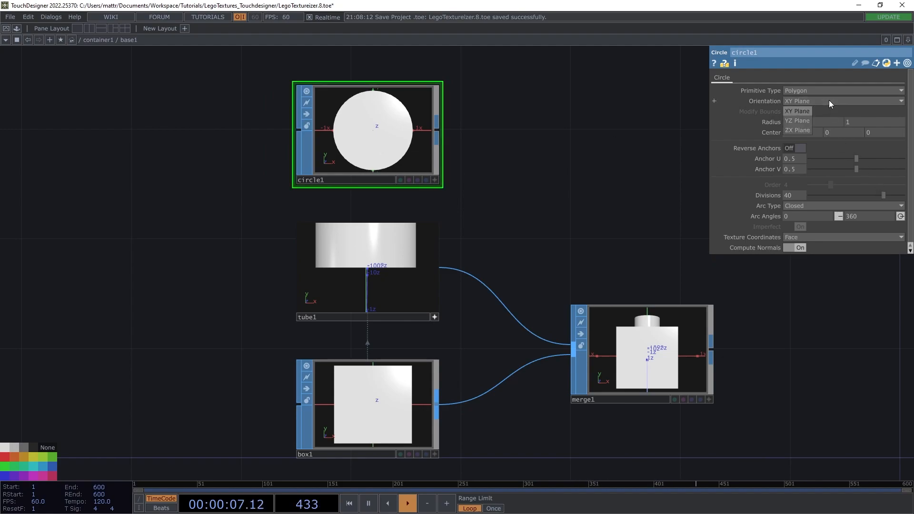
click(802, 130)
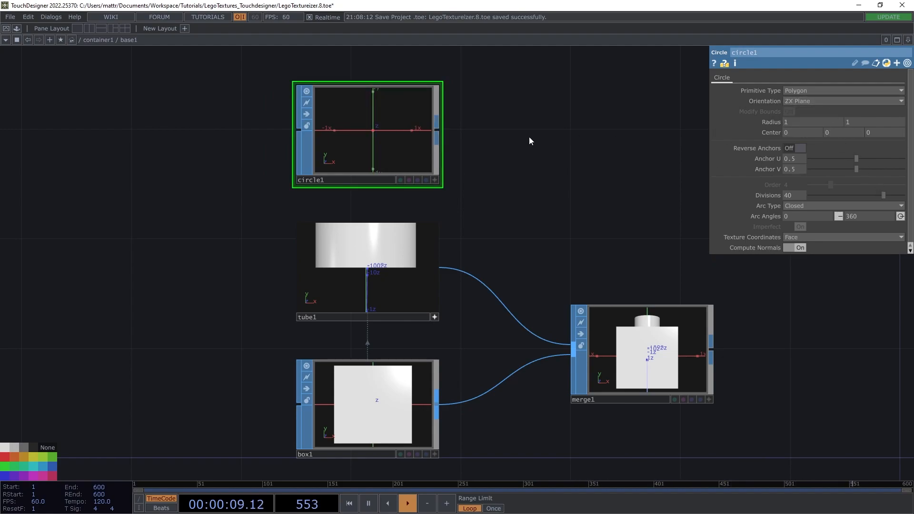
drag(437, 132, 571, 350)
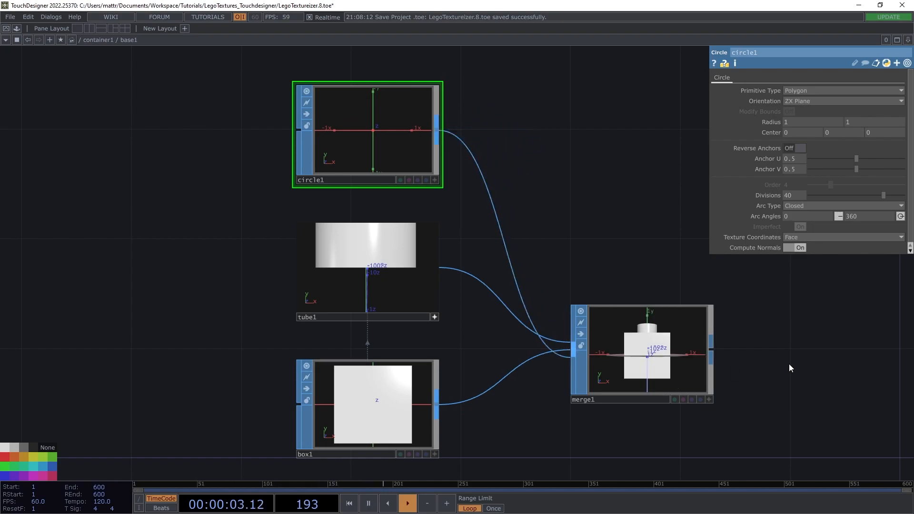
Set the circle's center Y to the expression op("box1").par.sizey and check its position in the merged model's viewer
click(759, 132)
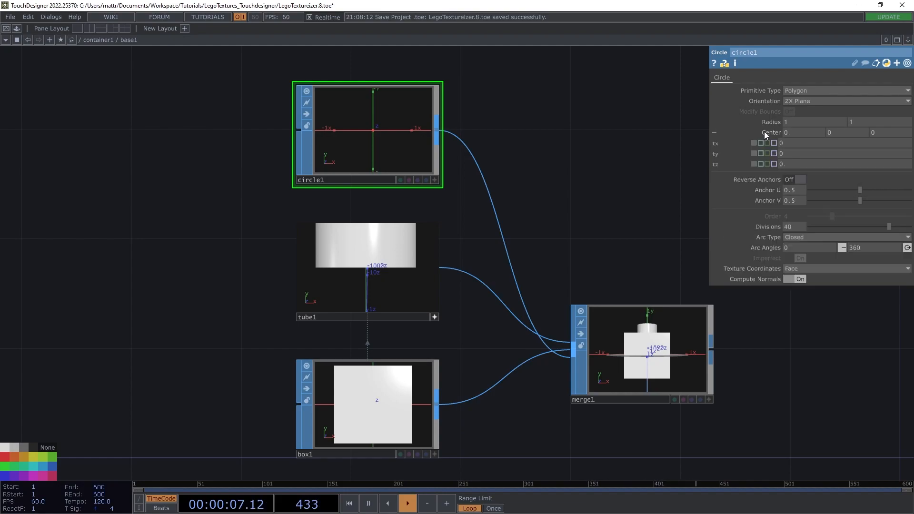
drag(651, 163, 631, 150)
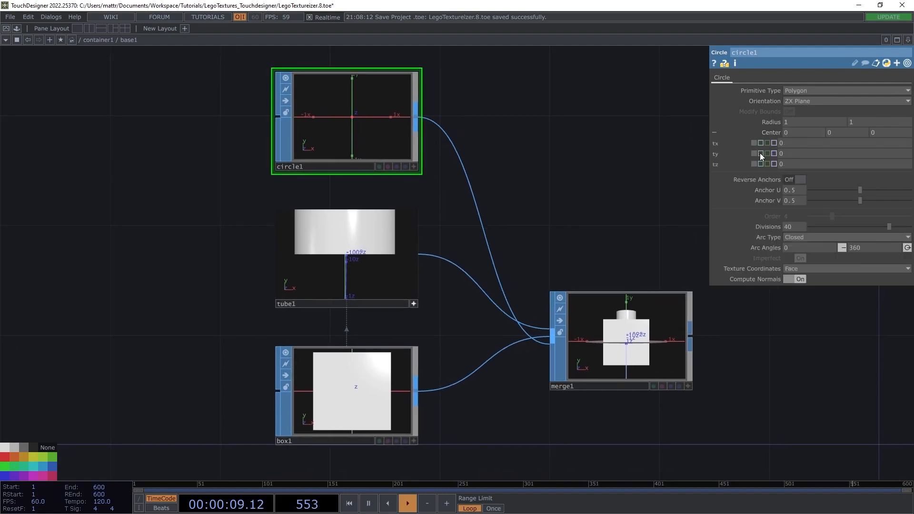
click(760, 154)
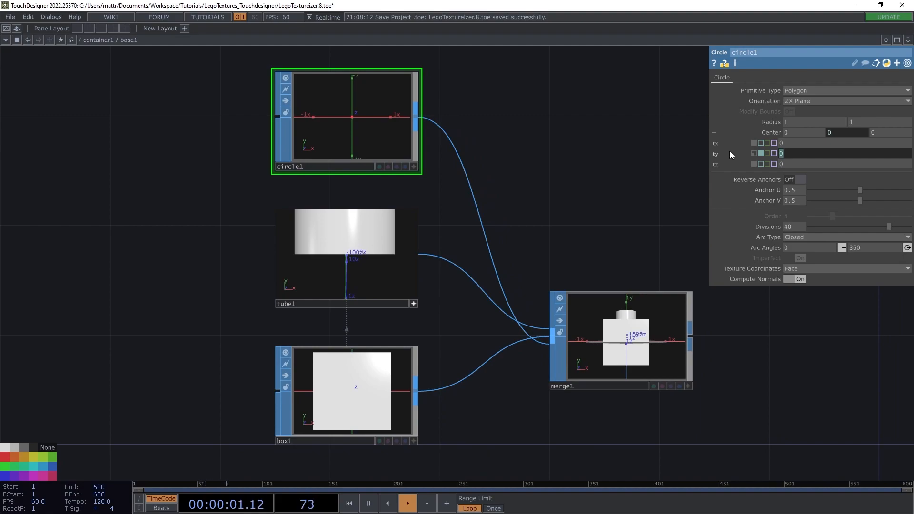
text(op("box1").par.sizey)
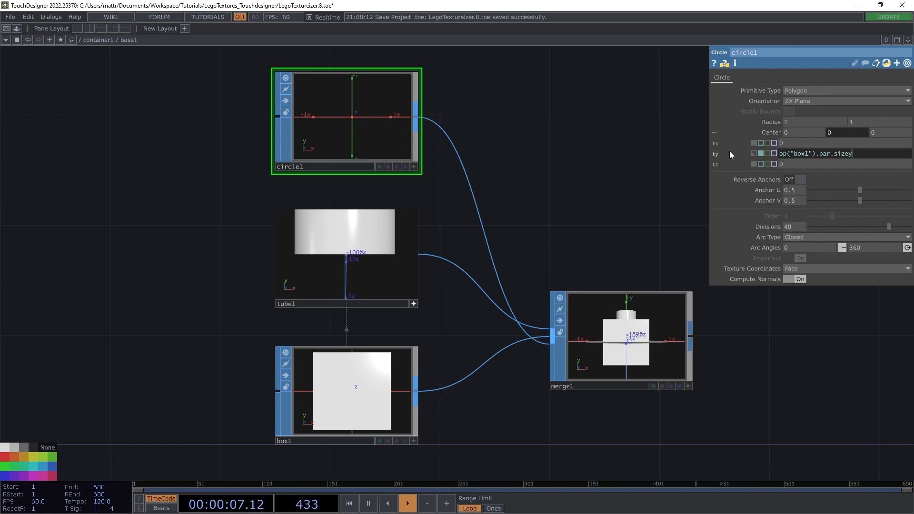
key(Return)
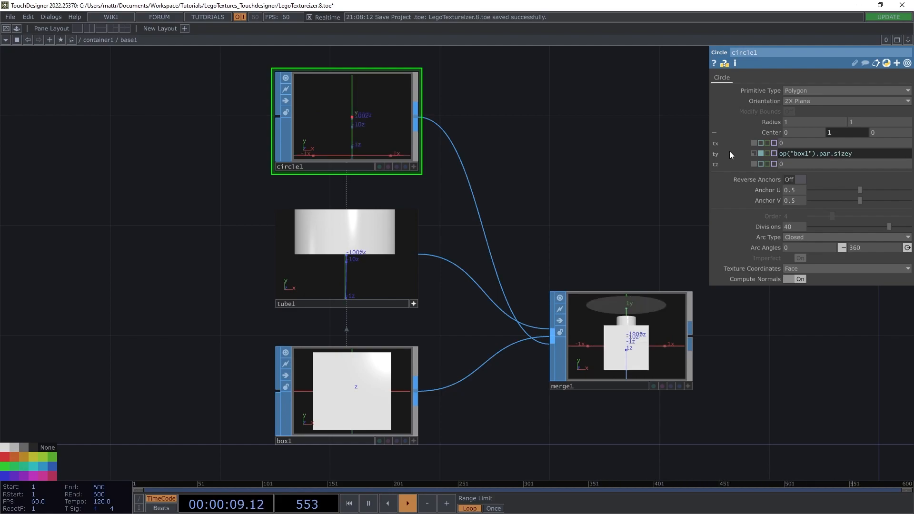
drag(524, 242, 458, 219)
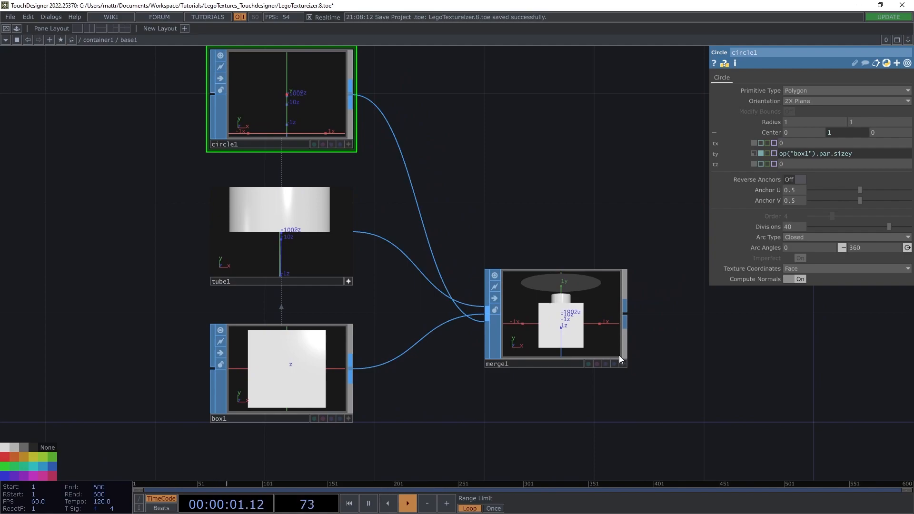
click(625, 363)
drag(579, 333, 578, 336)
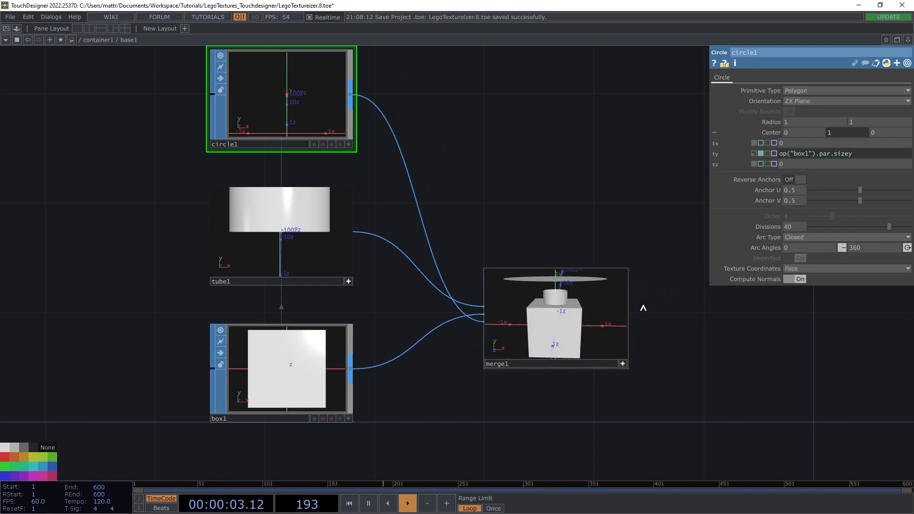
Change the circle's center Y expression to op("box1").par.sizey /2 + op("tube1").par.height
click(866, 154)
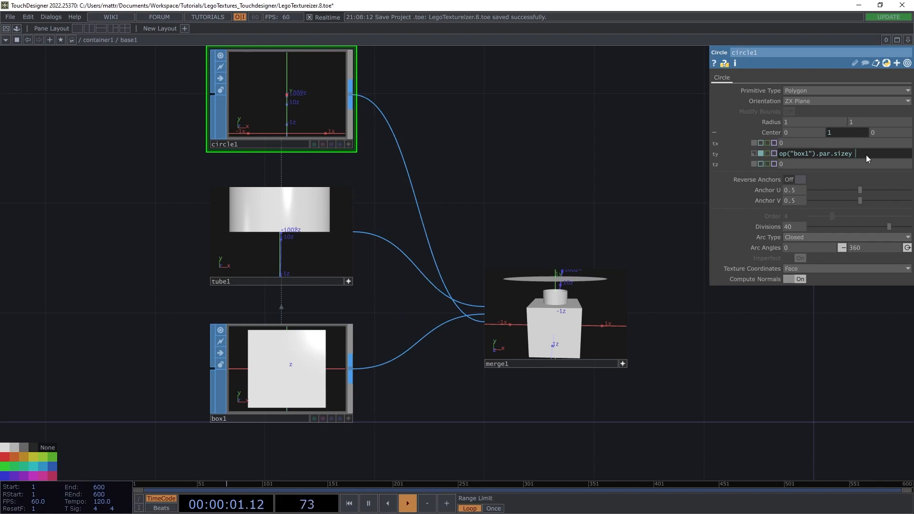
key(Return)
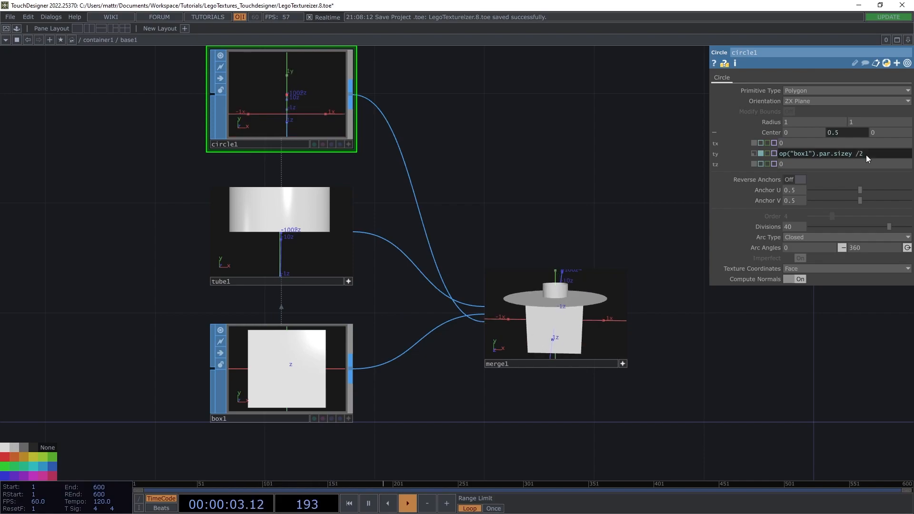
drag(547, 324, 542, 290)
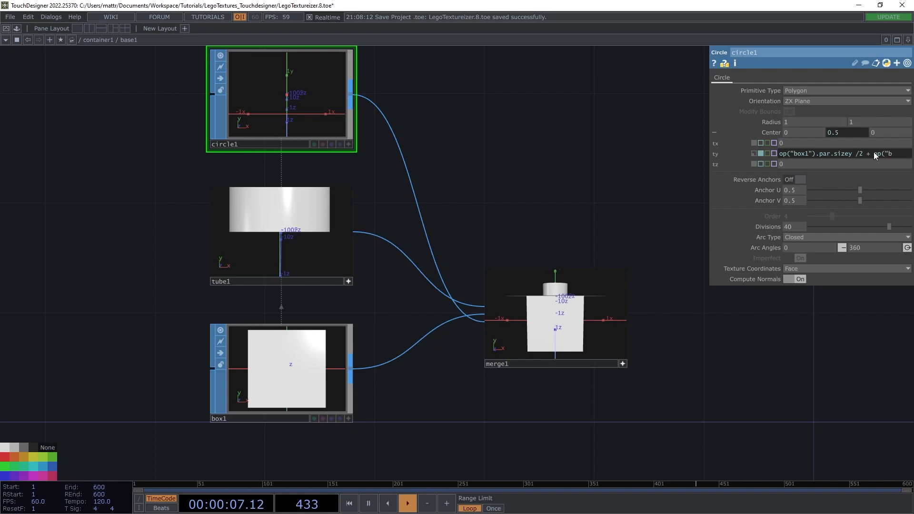
text(tube1").par.)
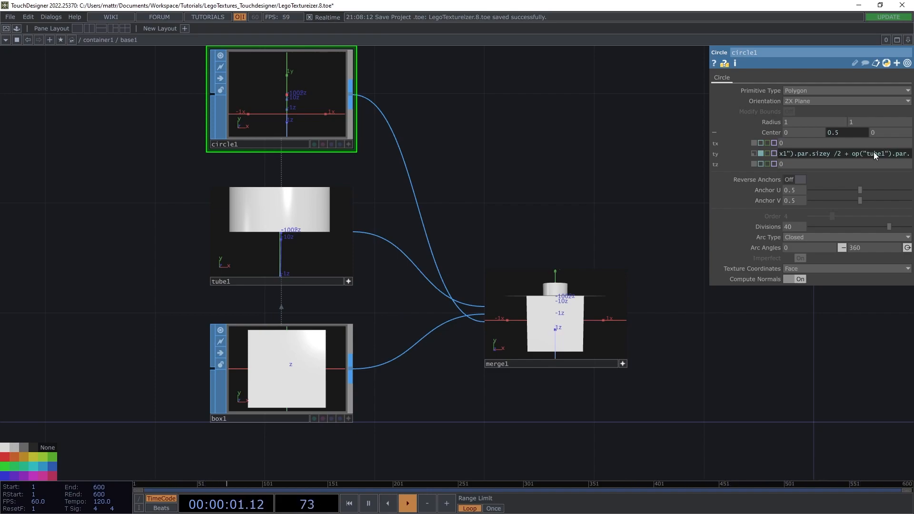
text(height)
key(Return)
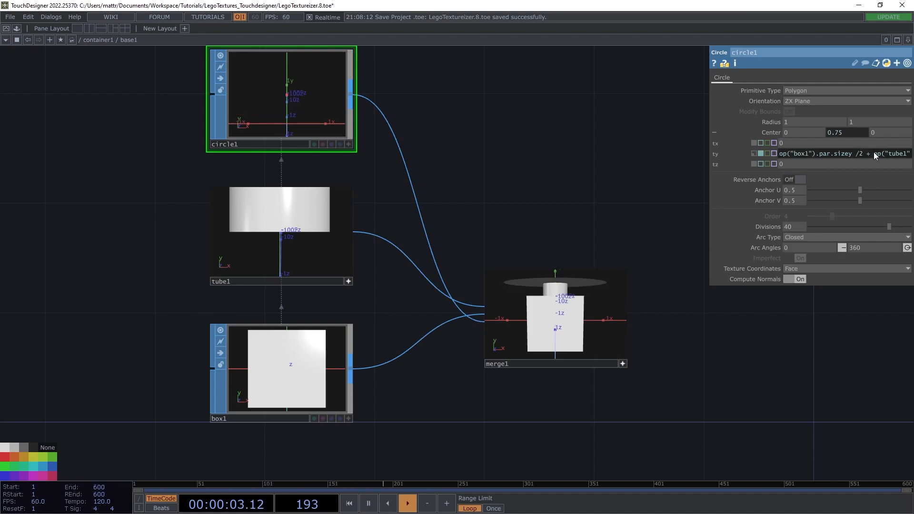
mouse_move(540, 291)
mouse_down()
mouse_move(543, 309)
mouse_move(541, 293)
mouse_up()
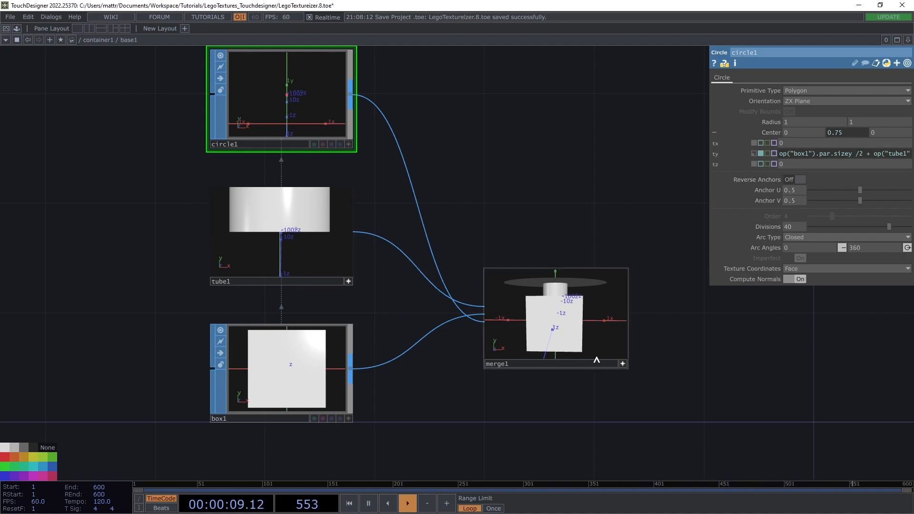
Set both the X and Y radius of the circle to the expression op("tube1").par.rad1
click(772, 122)
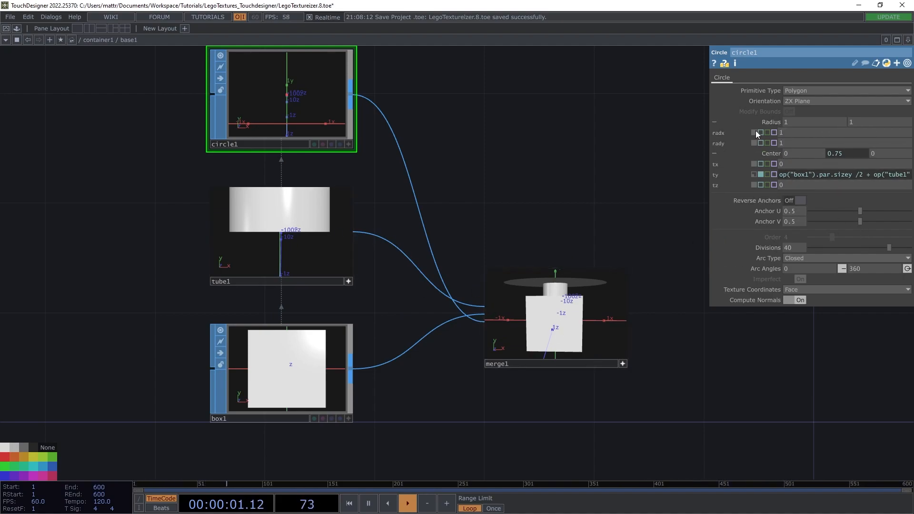
click(760, 132)
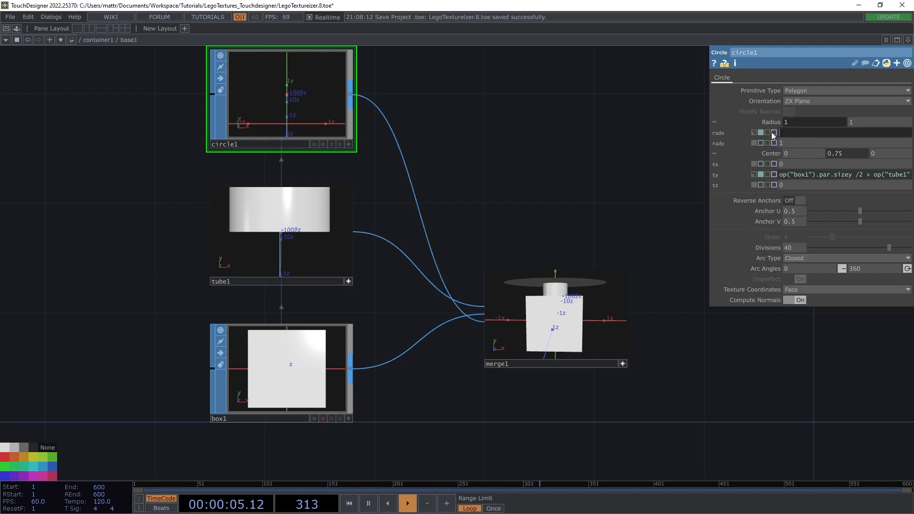
text(op("tube1").par.rad1)
key(Return)
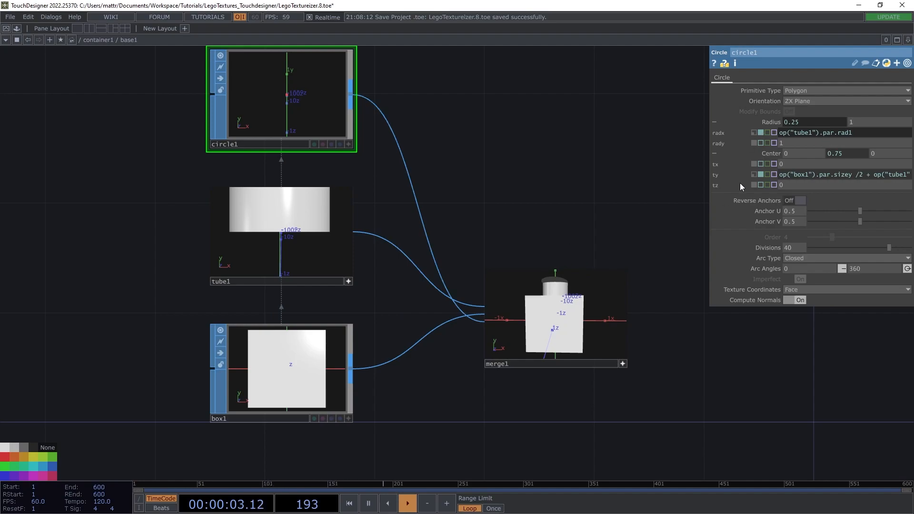
click(809, 131)
key(ctrl+c)
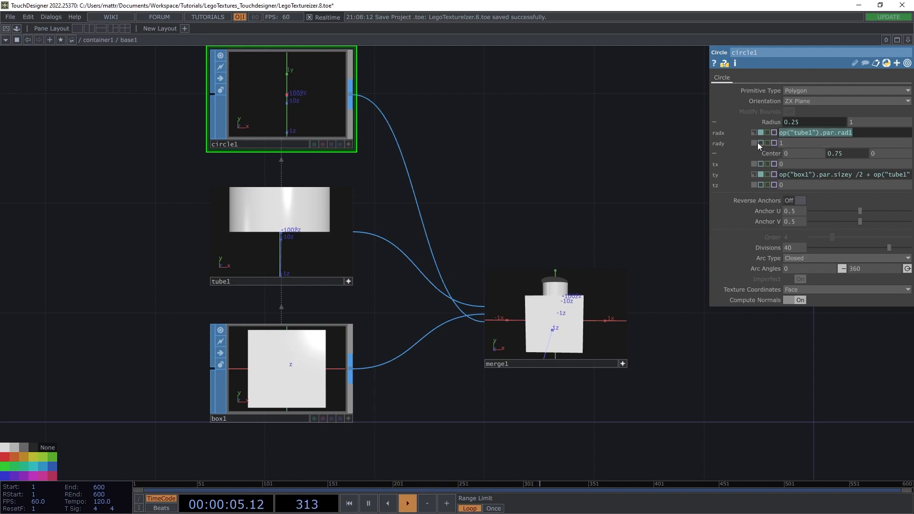
click(760, 143)
key(ctrl+v)
key(Return)
drag(609, 291, 456, 270)
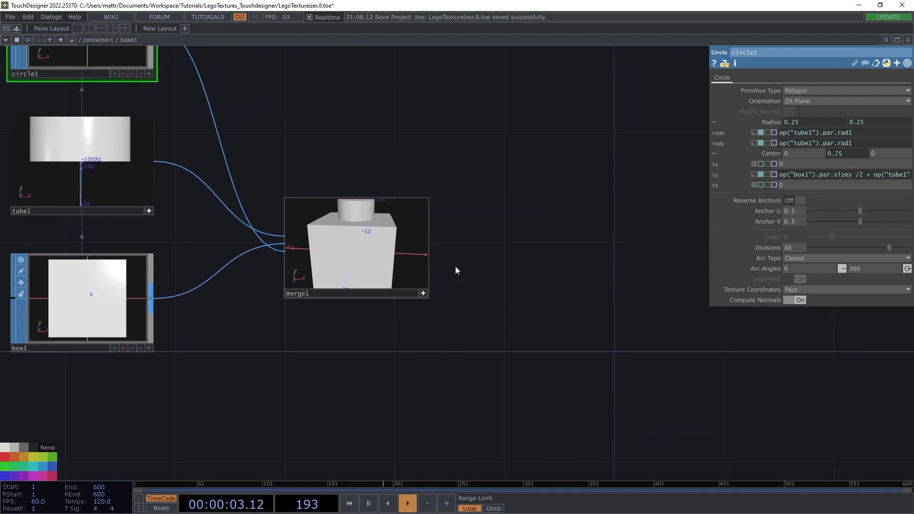
Deactivate the Merge SOP's viewer and move the node up to line it up with the tube
scroll(455, 271, down, 3)
click(435, 278)
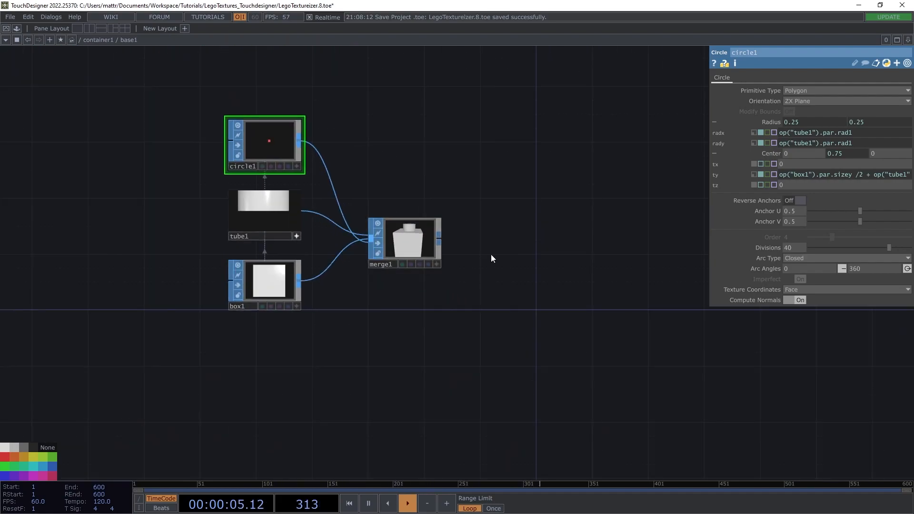
drag(416, 240, 416, 227)
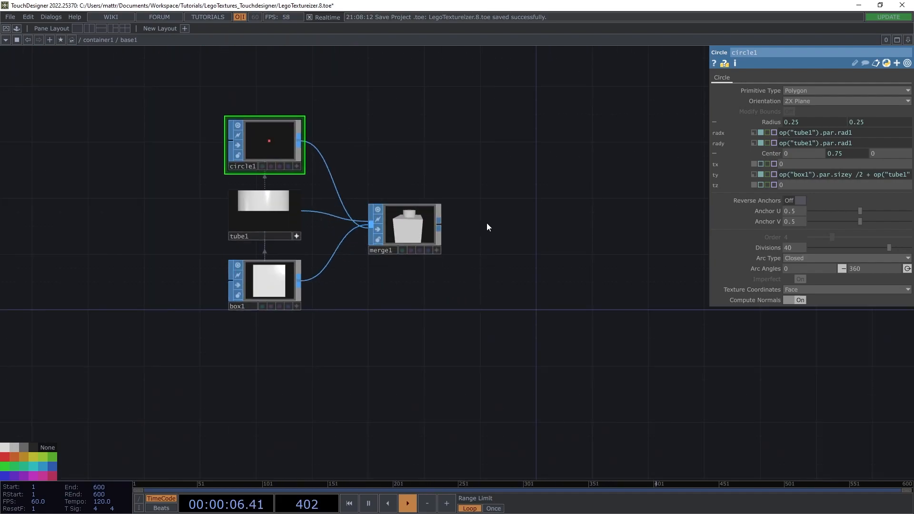
Add a Transform SOP after the Merge SOP, connected to its output
right_click(441, 226)
click(441, 226)
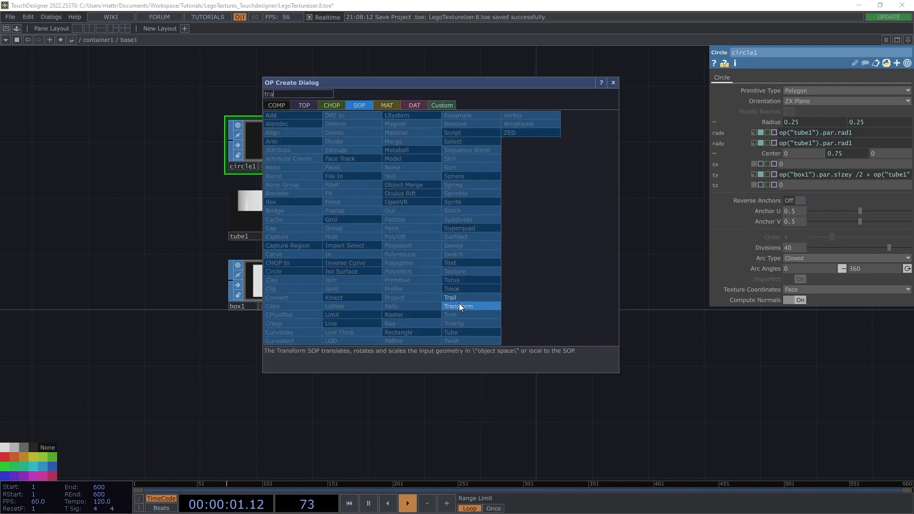
click(459, 304)
click(506, 236)
drag(547, 293, 339, 244)
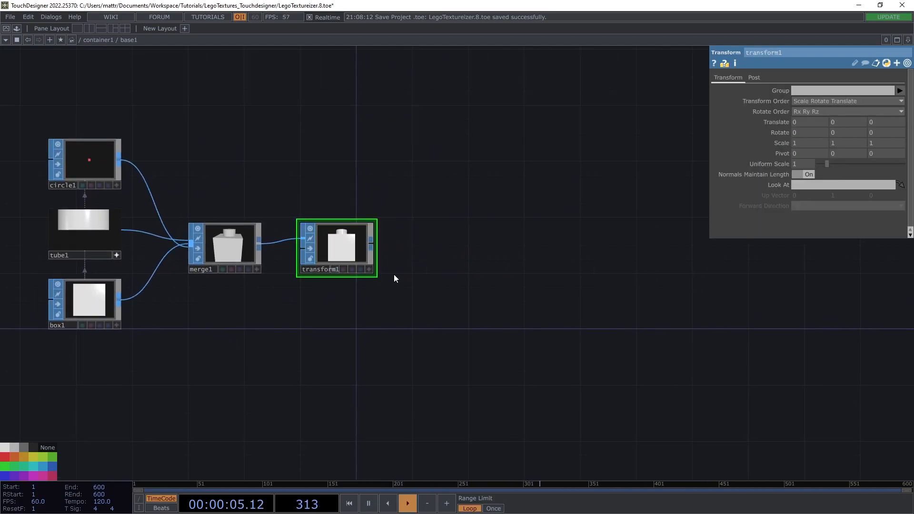
Set the Transform SOP's X rotation to 93
scroll(512, 264, up, 5)
scroll(512, 264, up, 2)
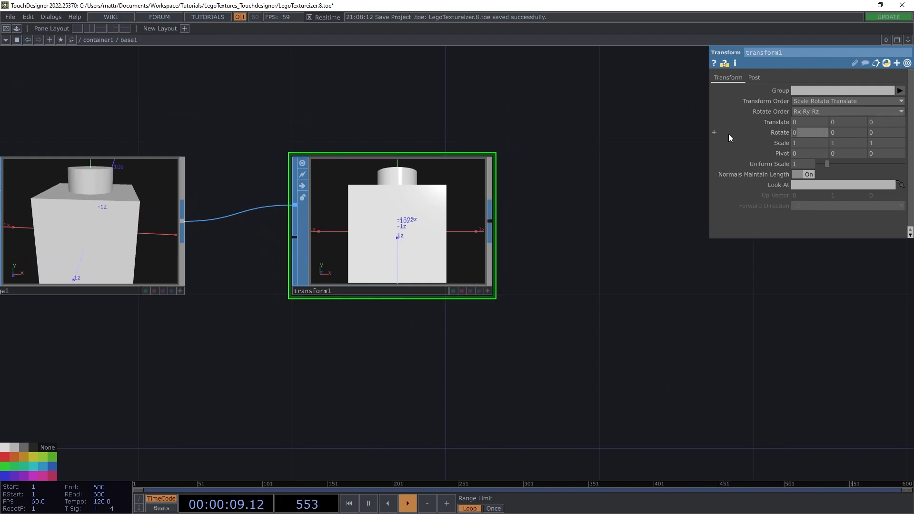
text(93)
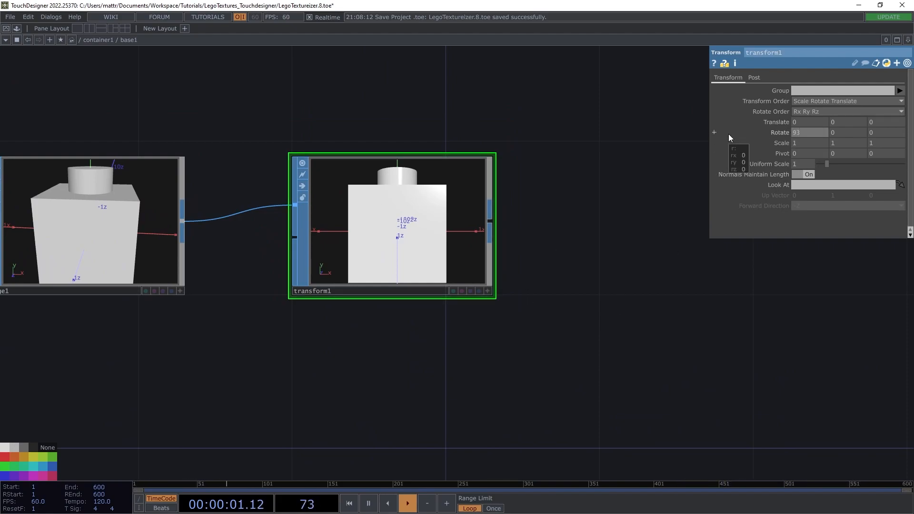
key(Return)
drag(570, 253, 533, 253)
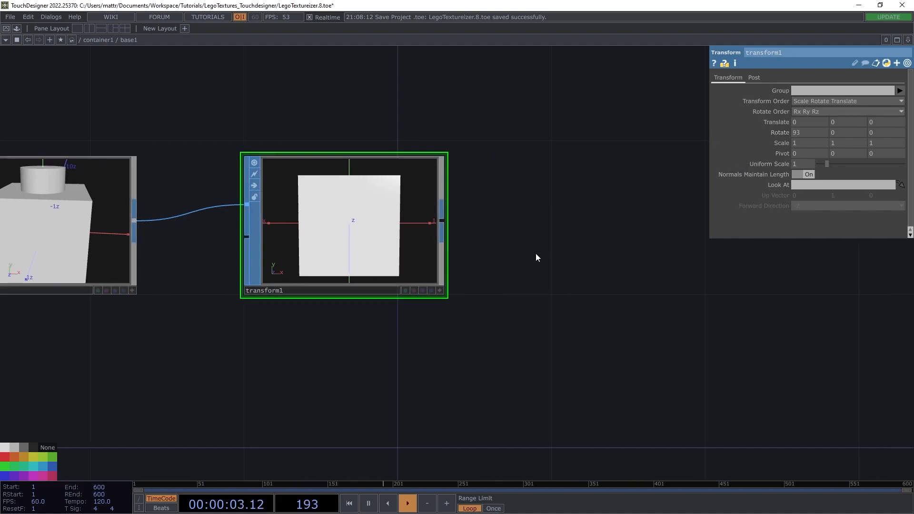
Add a Null SOP after the Transform SOP, connected to its output
drag(422, 244, 305, 230)
scroll(378, 233, down, 5)
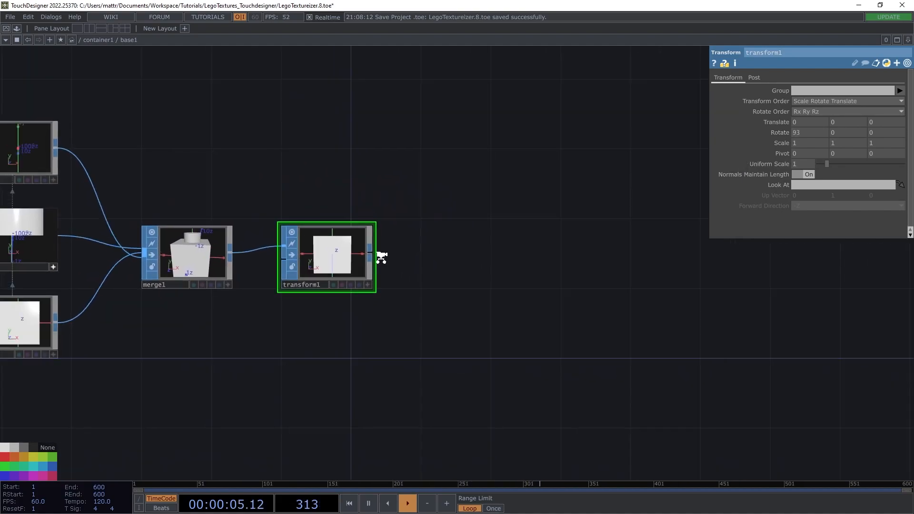
right_click(378, 256)
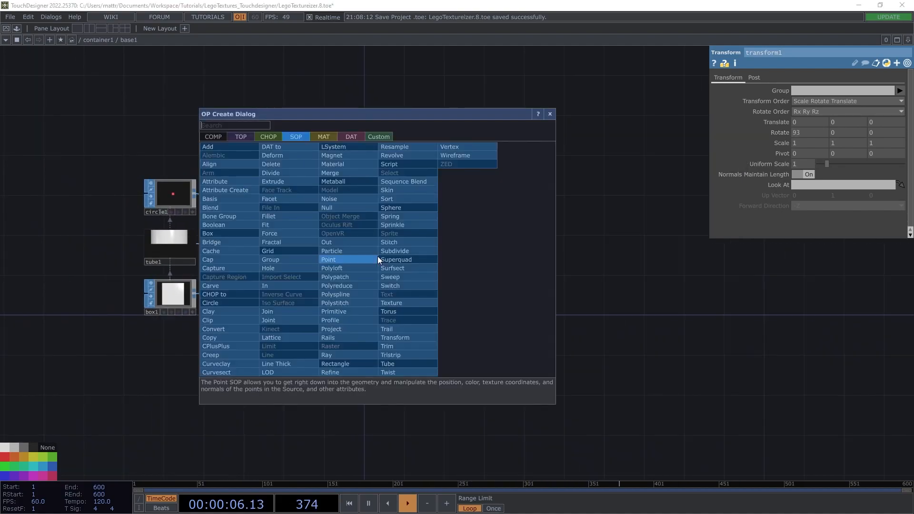
click(338, 207)
click(441, 262)
Add a Geometry COMP fed by the Null SOP's output
right_click(466, 257)
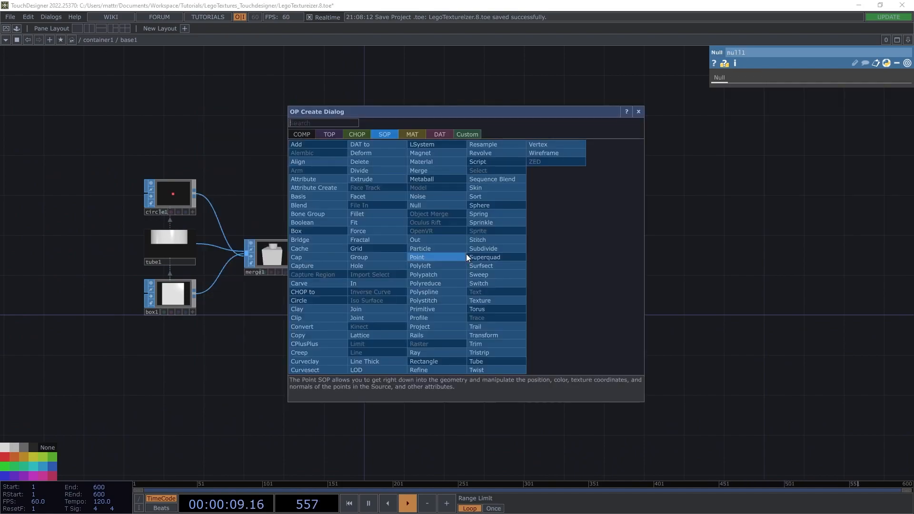
click(307, 135)
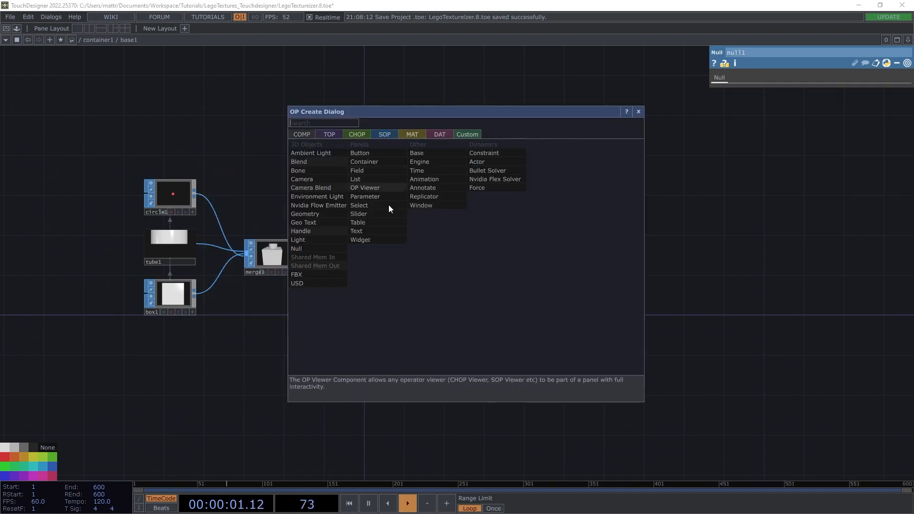
click(313, 215)
click(539, 258)
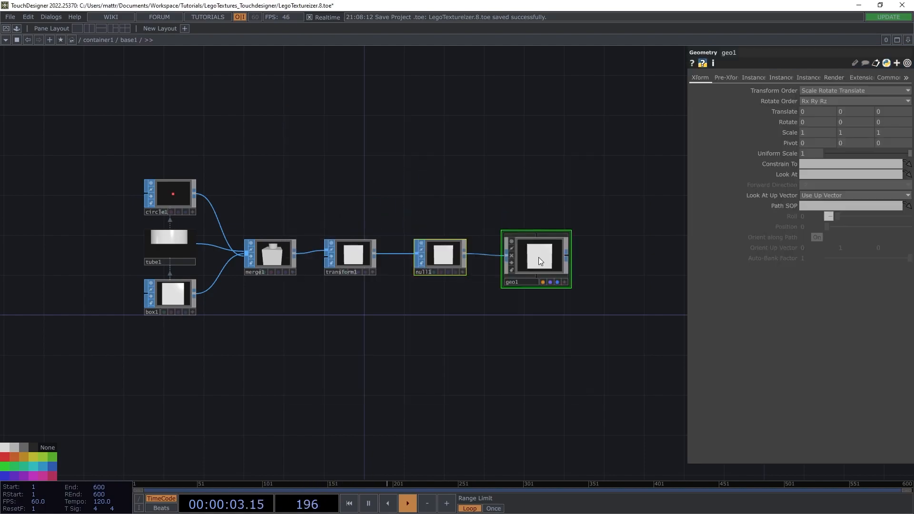
drag(542, 194, 483, 182)
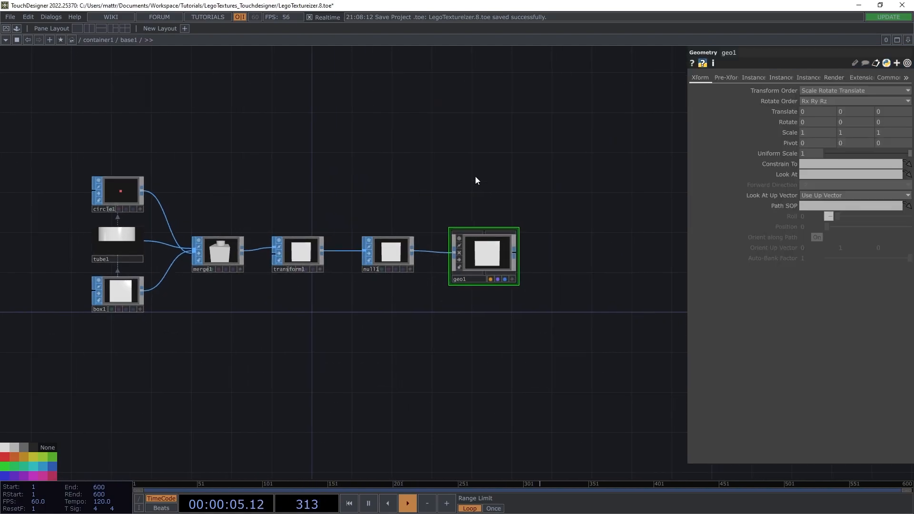
Add a Light COMP directly above the Geometry COMP
key(Tab)
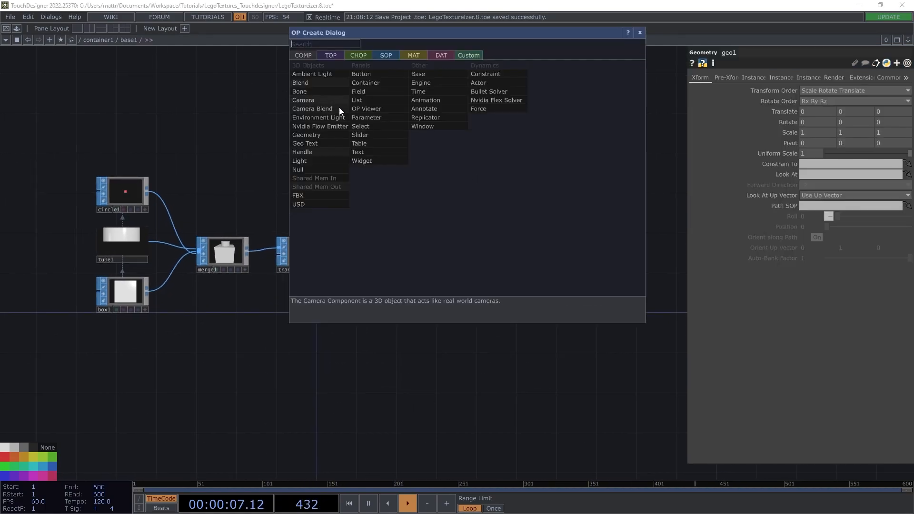
click(307, 161)
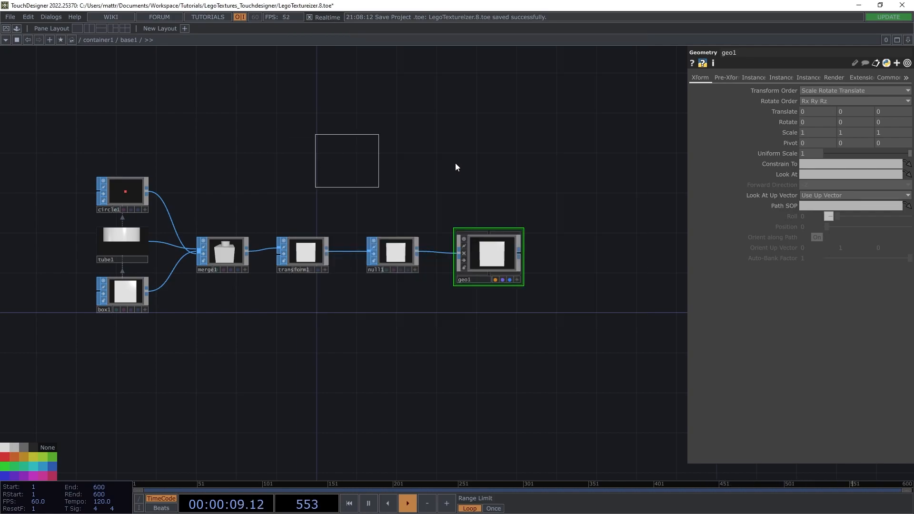
click(481, 167)
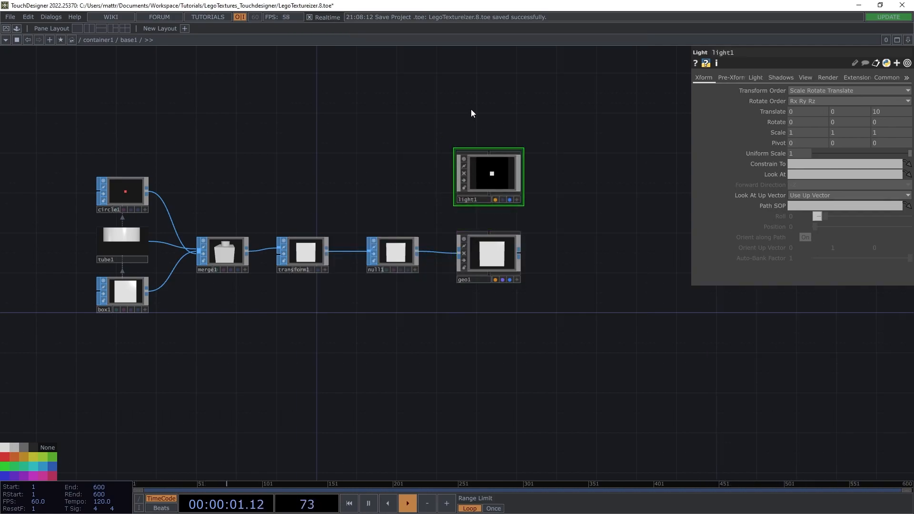
Add a Camera COMP directly above the Light COMP
key(Tab)
click(349, 73)
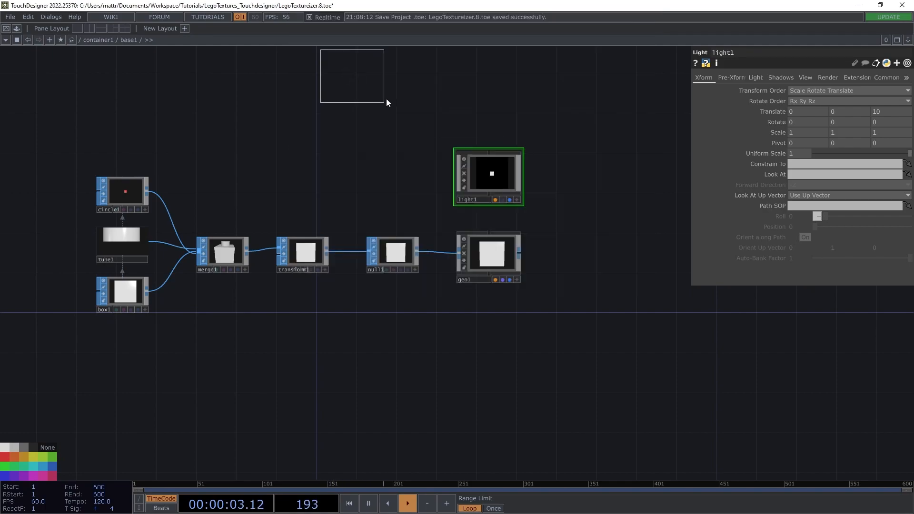
click(481, 93)
Add a Render TOP beside the Geometry COMP and check the rendered brick
drag(552, 266, 455, 228)
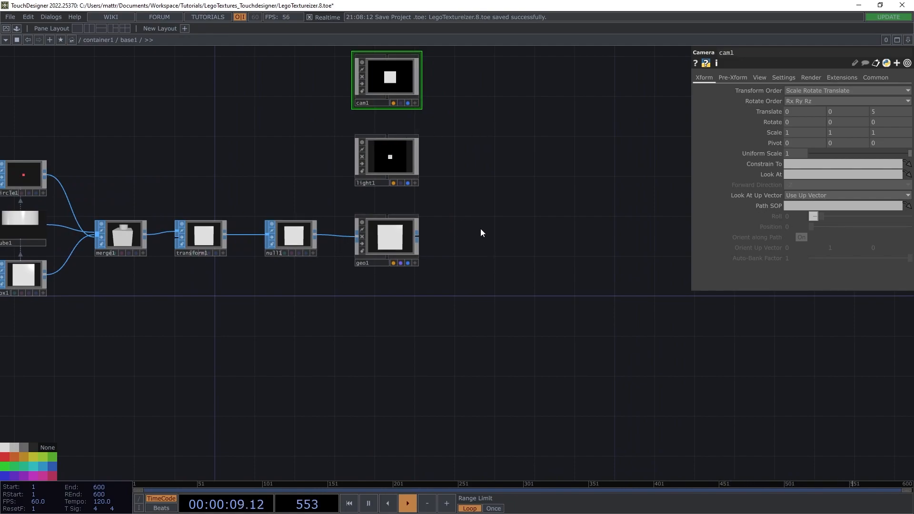
key(Tab)
click(350, 116)
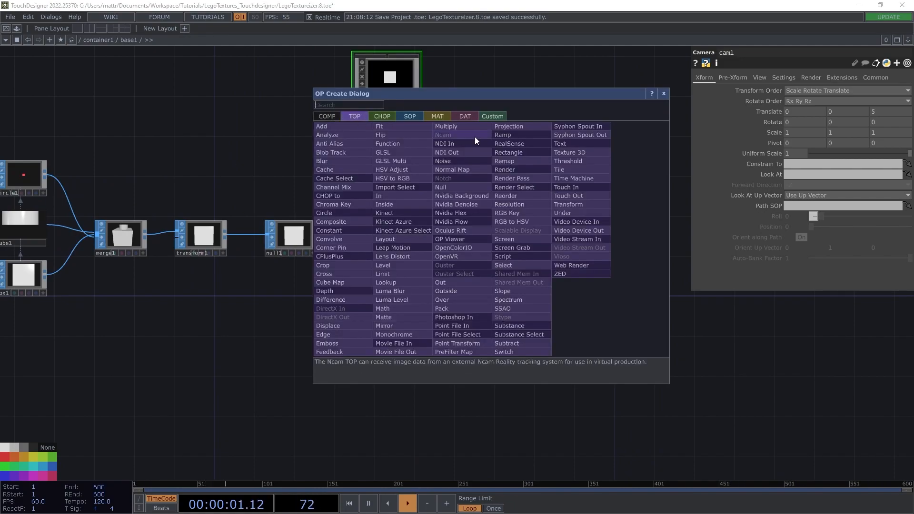
click(513, 168)
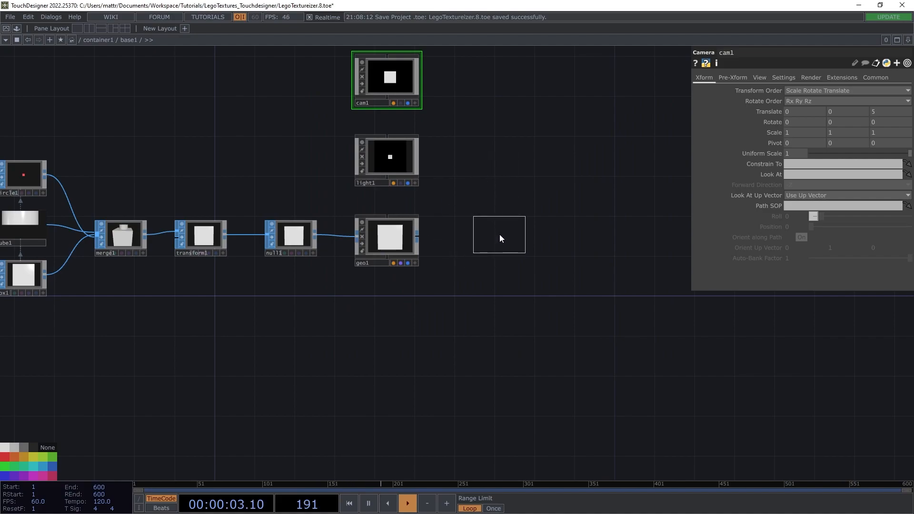
click(499, 236)
drag(504, 238, 526, 237)
scroll(504, 228, up, 10)
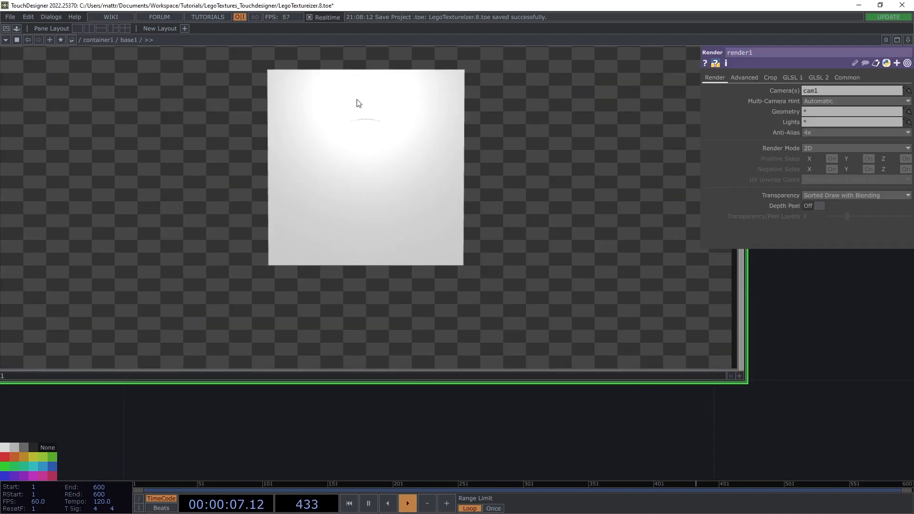
scroll(333, 134, down, 10)
Add a Phong MAT below the Geometry COMP and assign it as the geometry's material
drag(312, 188, 294, 238)
scroll(300, 243, down, 3)
drag(341, 262, 395, 263)
key(Tab)
click(224, 151)
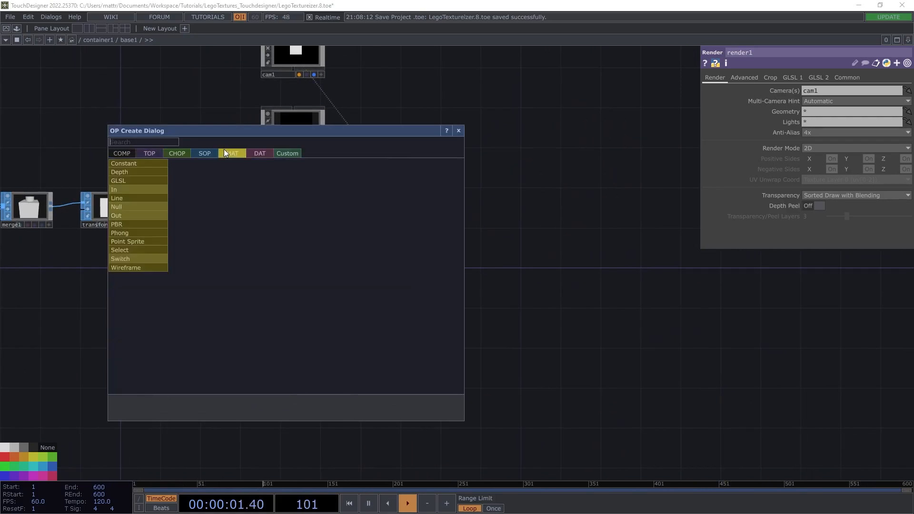
click(138, 232)
click(279, 267)
click(288, 216)
drag(297, 279, 288, 212)
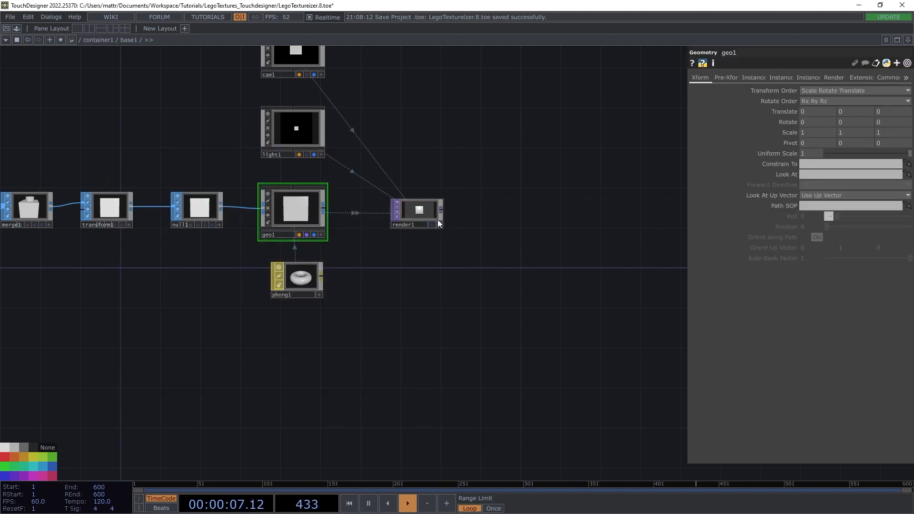
Add a Transform TOP after the Render TOP, connected to its output
scroll(436, 218, up, 5)
scroll(385, 190, up, 4)
scroll(385, 191, down, 6)
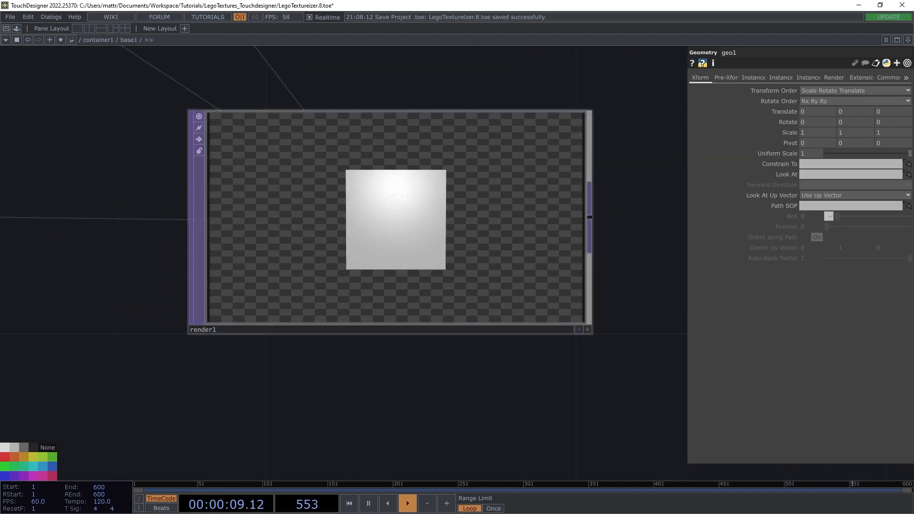
scroll(400, 194, down, 4)
drag(432, 184, 350, 187)
right_click(342, 188)
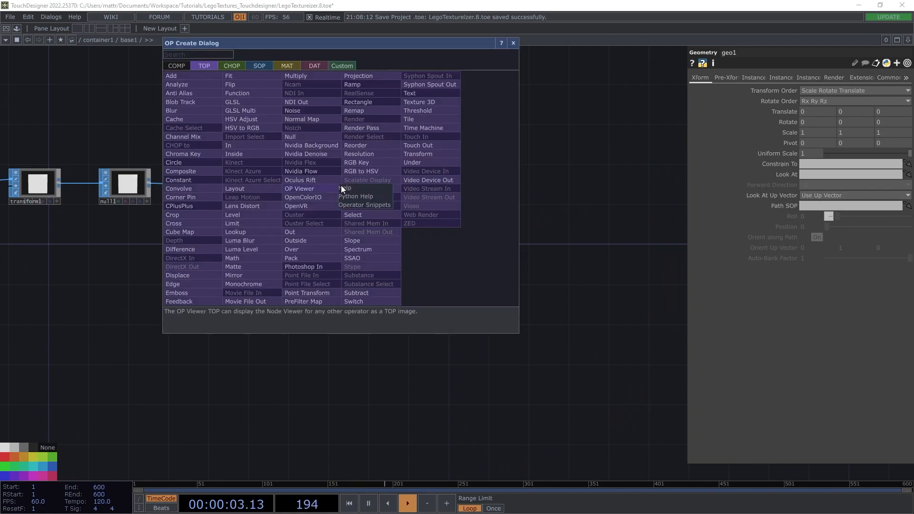
click(370, 169)
click(431, 190)
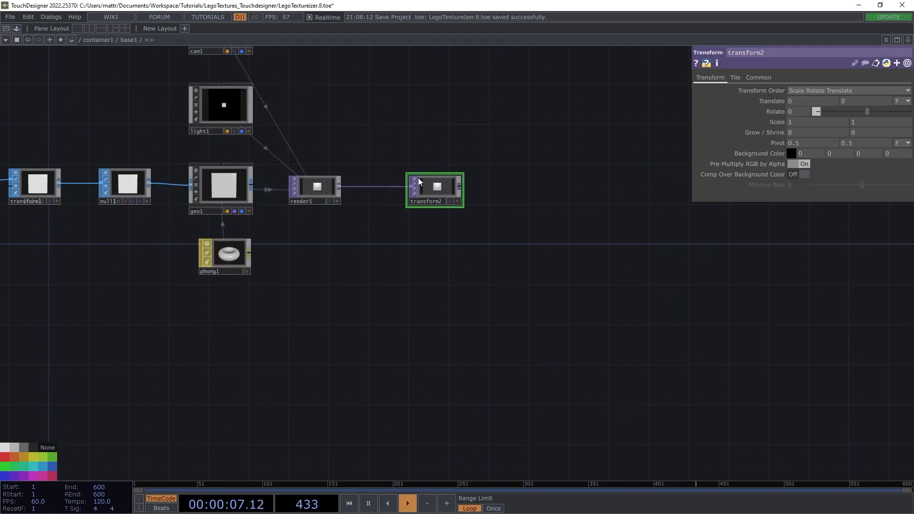
Set the Transform TOP's background colour alpha to 1 and turn on Comp Over Background Color
scroll(479, 182, up, 5)
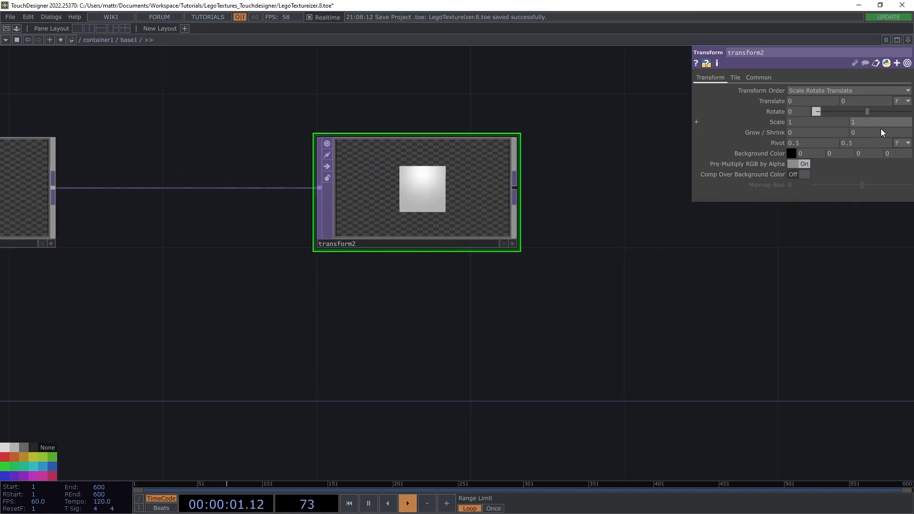
middle_click(894, 154)
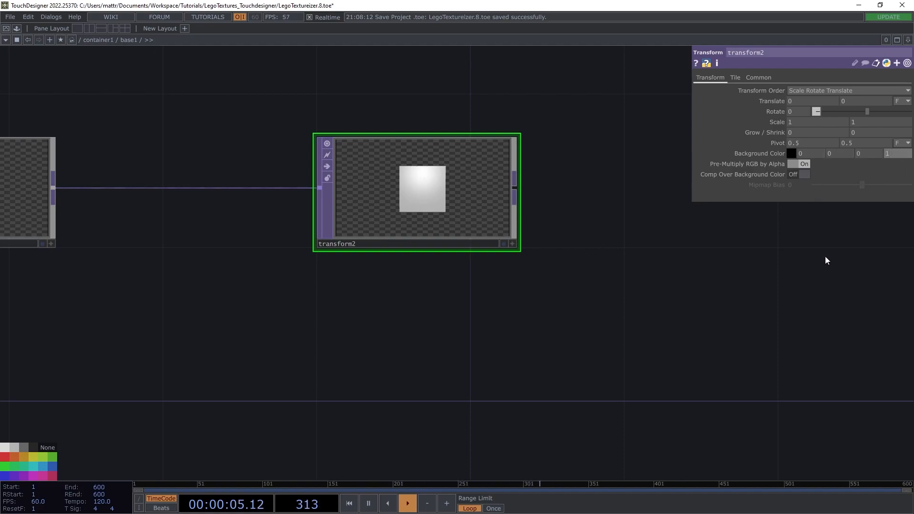
click(795, 175)
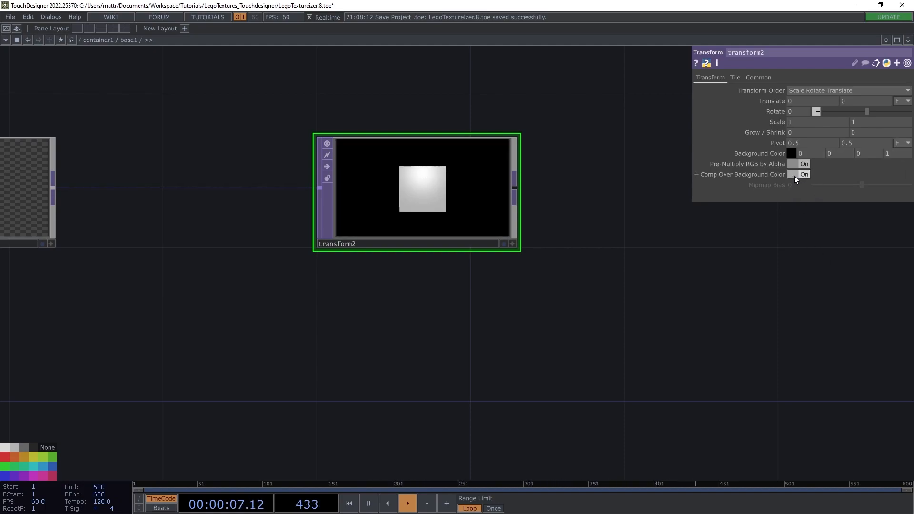
scroll(421, 184, up, 5)
scroll(434, 190, down, 2)
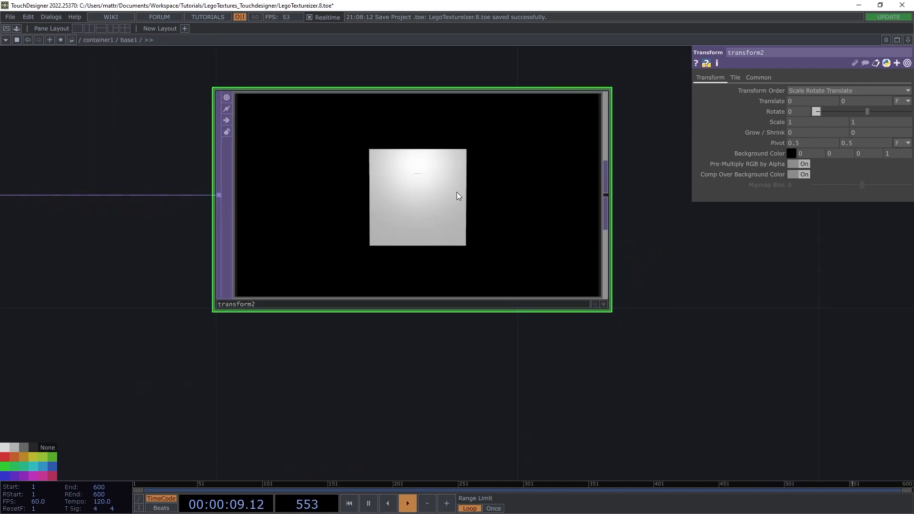
scroll(456, 192, down, 3)
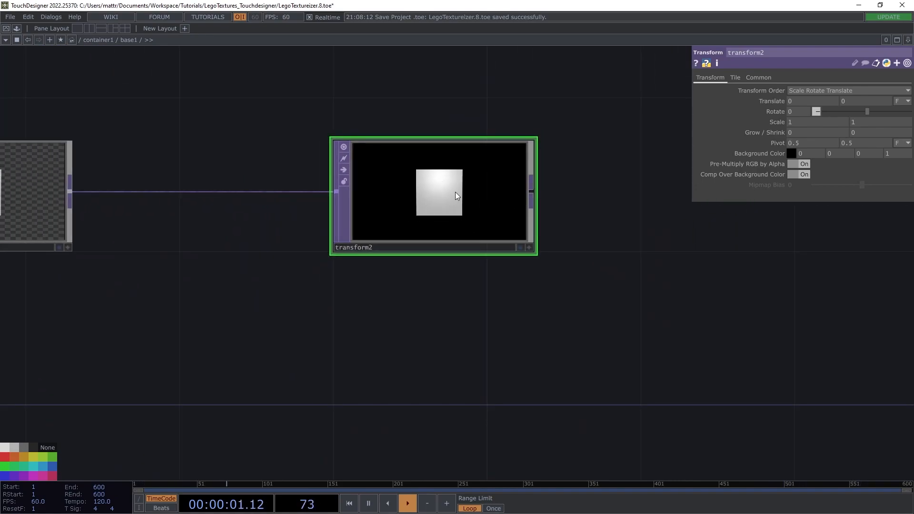
Add a Null TOP after the Transform TOP and display it as the network background
drag(602, 210, 512, 186)
right_click(512, 186)
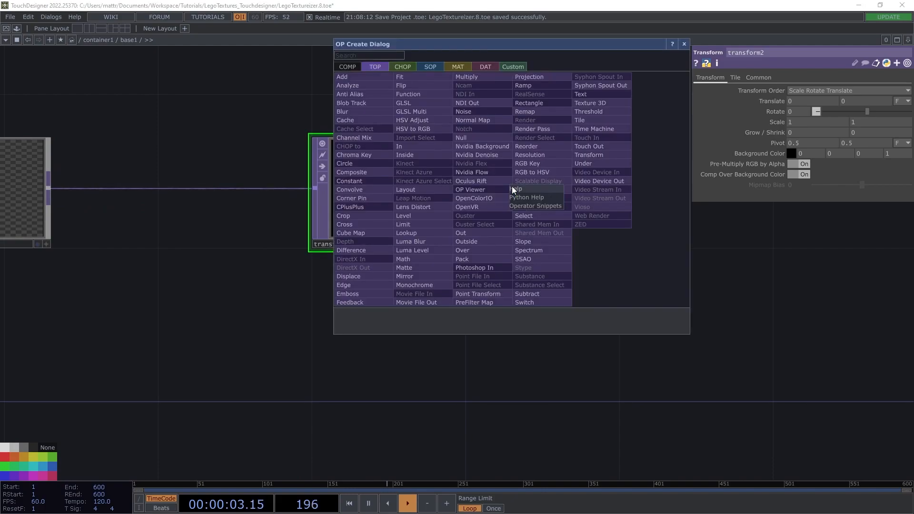
click(468, 141)
click(714, 230)
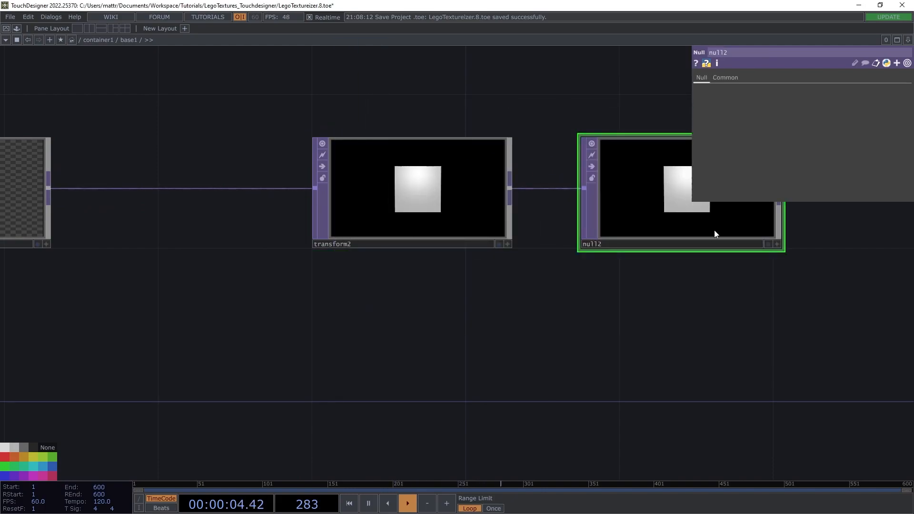
click(766, 244)
drag(590, 281, 503, 244)
scroll(355, 213, down, 5)
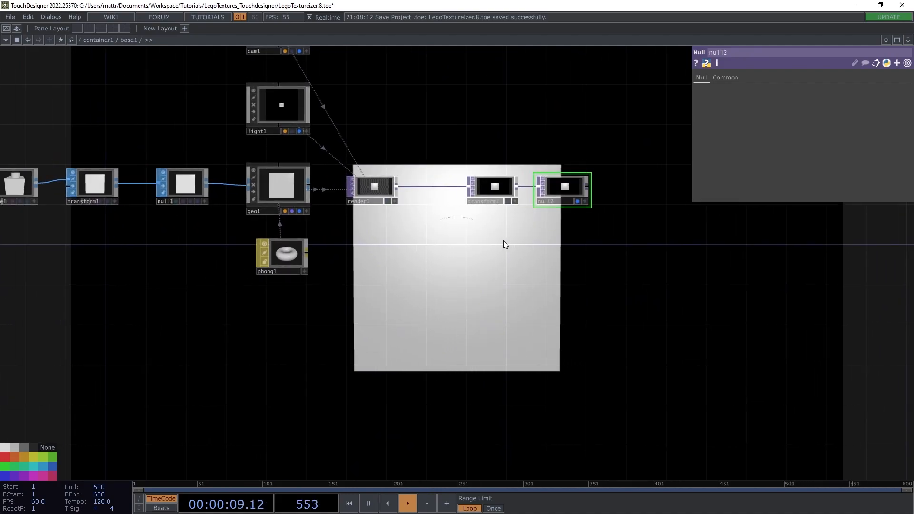
Add a Grid SOP in the empty space below the Box SOP
drag(243, 315, 322, 336)
drag(218, 278, 250, 256)
key(Tab)
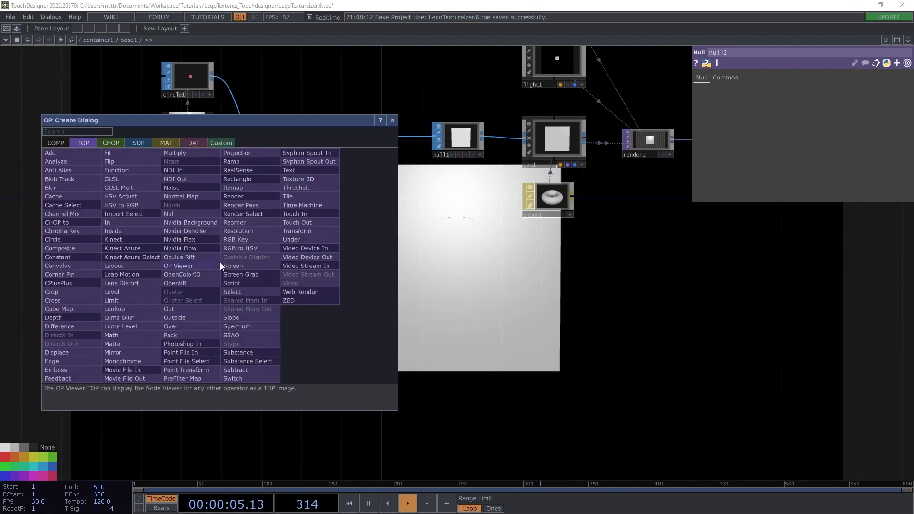
click(138, 143)
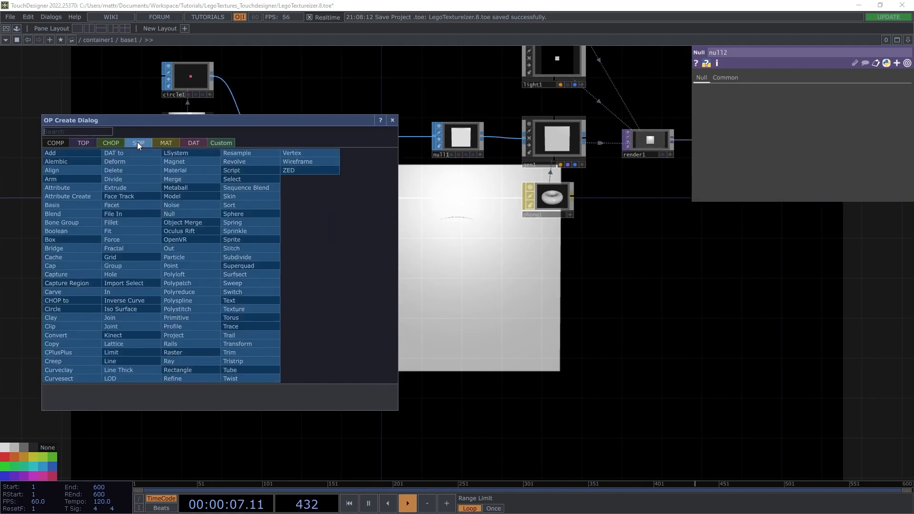
text(grid)
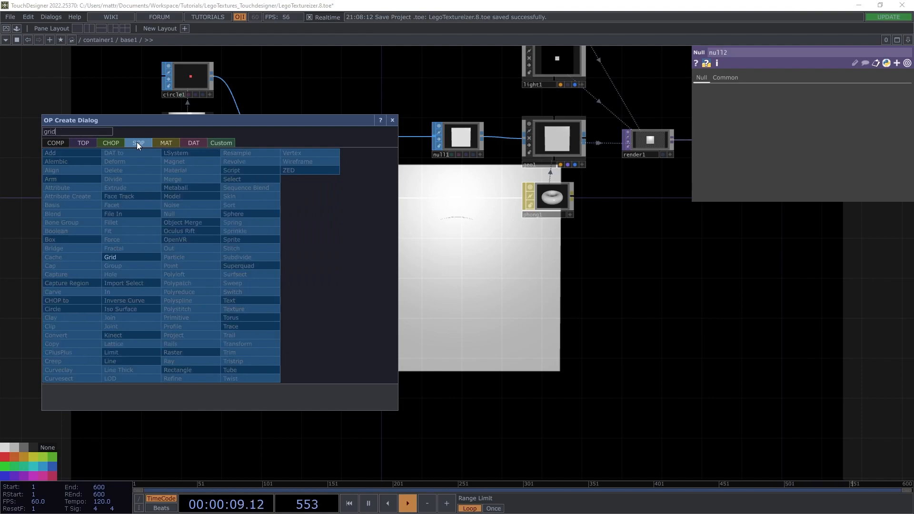
key(Return)
click(136, 142)
drag(138, 146, 239, 315)
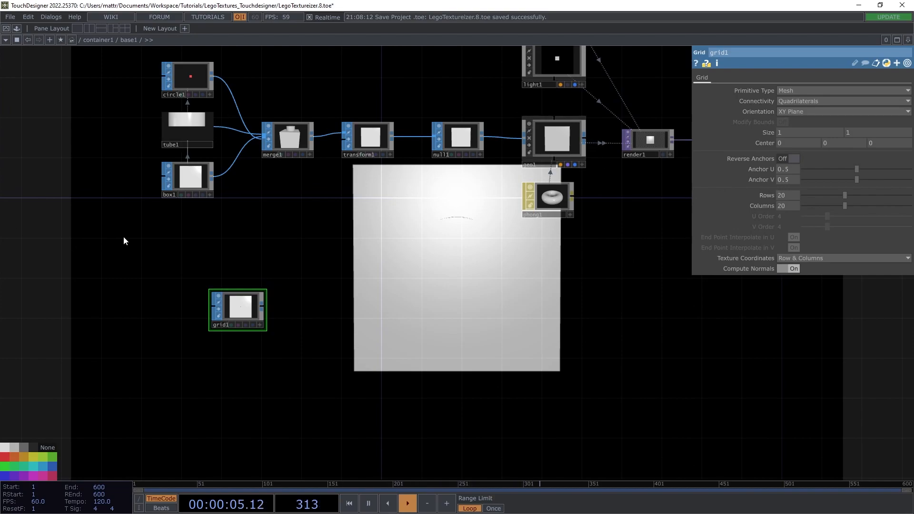
mouse_move(253, 309)
mouse_down()
mouse_move(241, 330)
mouse_move(242, 319)
mouse_up()
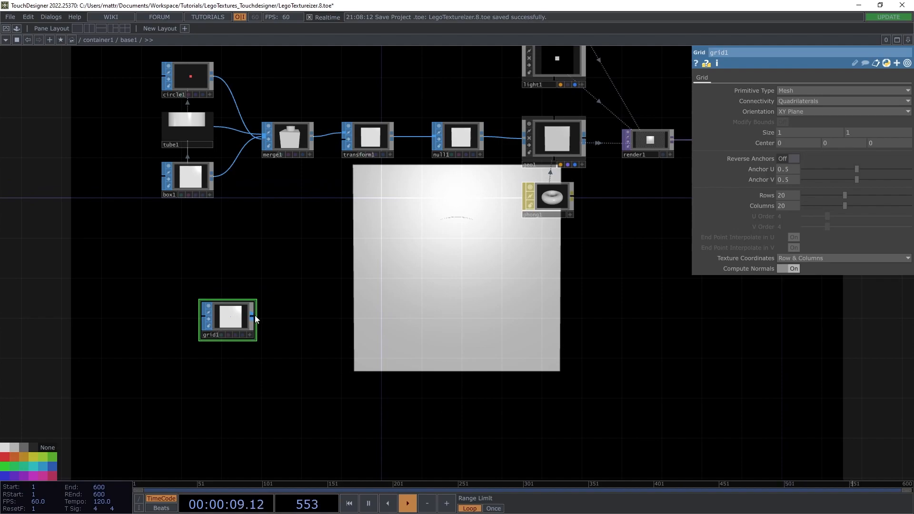
Add a Null SOP after the Grid SOP, connected to its output
right_click(255, 315)
click(251, 290)
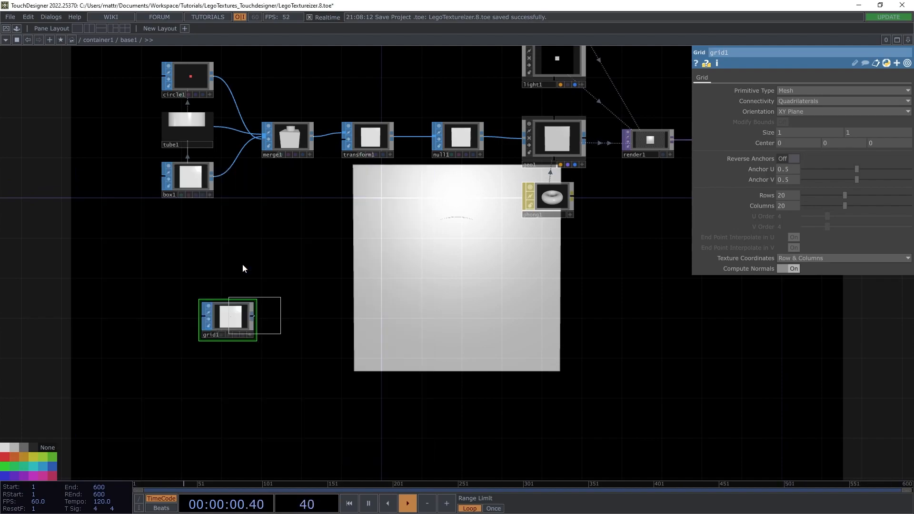
click(329, 314)
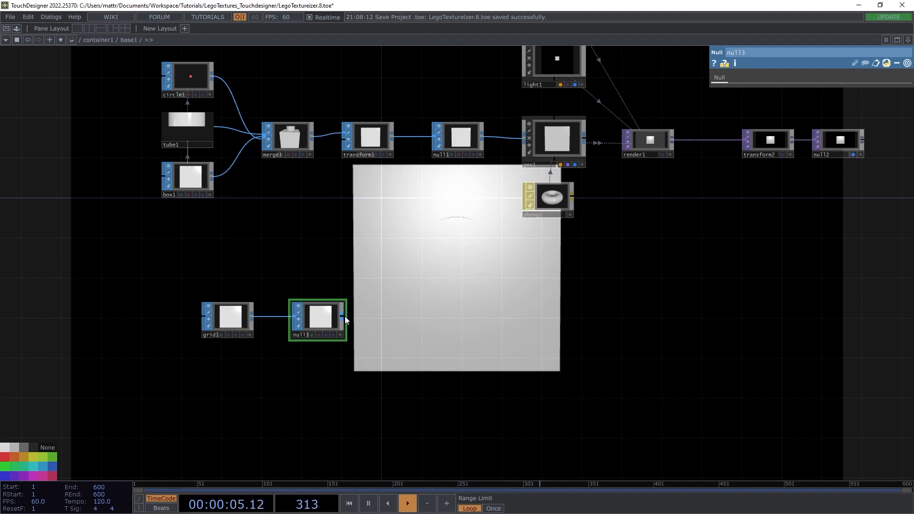
Add a SOP to CHOP that reads the grid's Null SOP
right_click(345, 316)
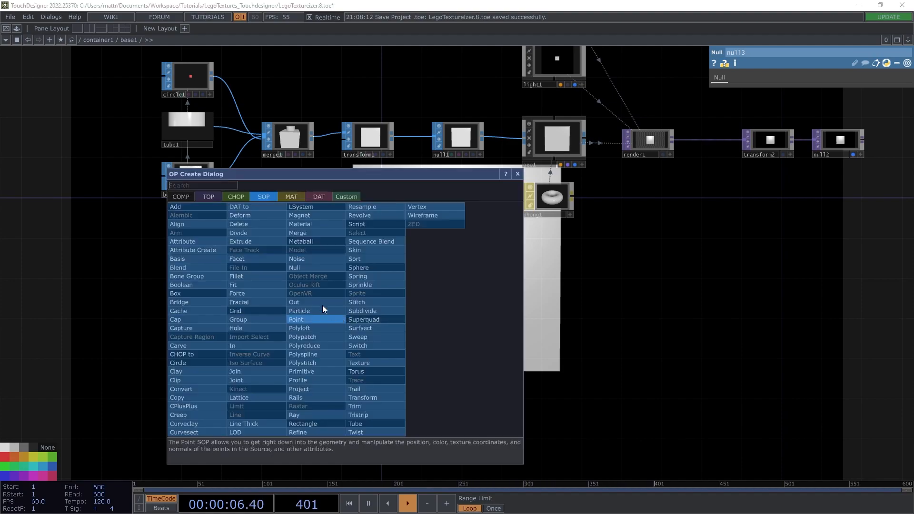
click(238, 195)
click(205, 214)
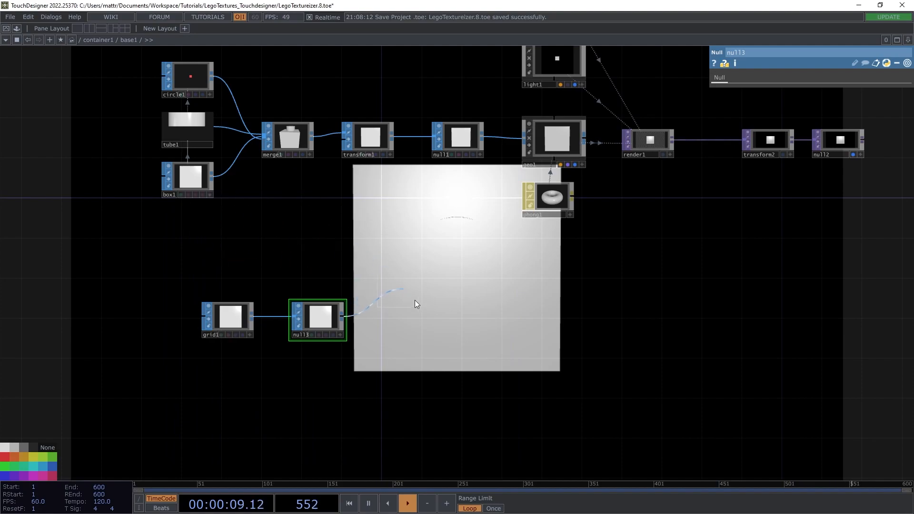
click(428, 317)
scroll(453, 342, up, 3)
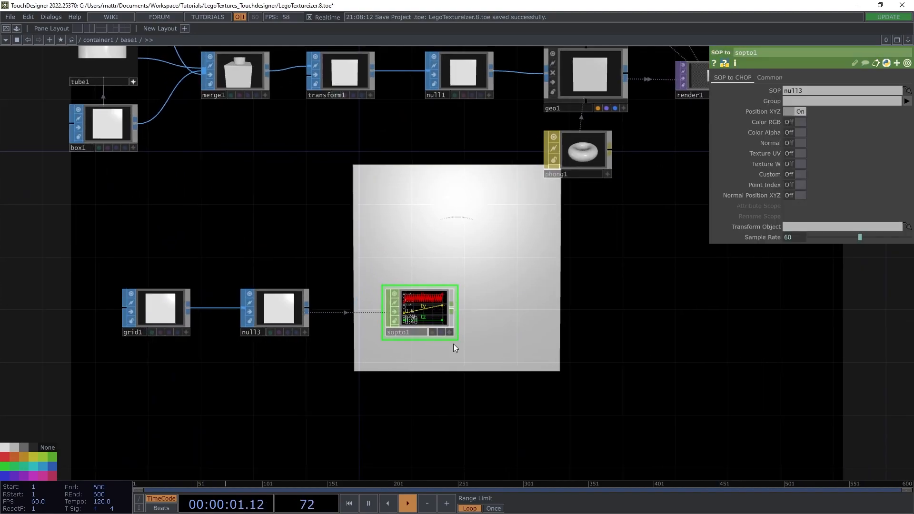
Add a Merge CHOP after the SOP to CHOP, connected to its output
right_click(452, 307)
click(461, 248)
click(549, 310)
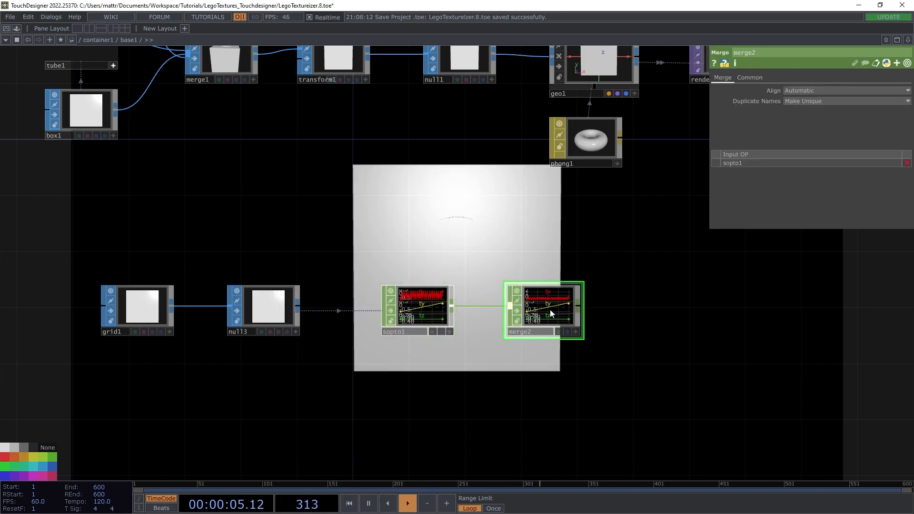
Add a Null CHOP after the Merge CHOP and name it instance_data
drag(584, 306, 359, 292)
right_click(346, 289)
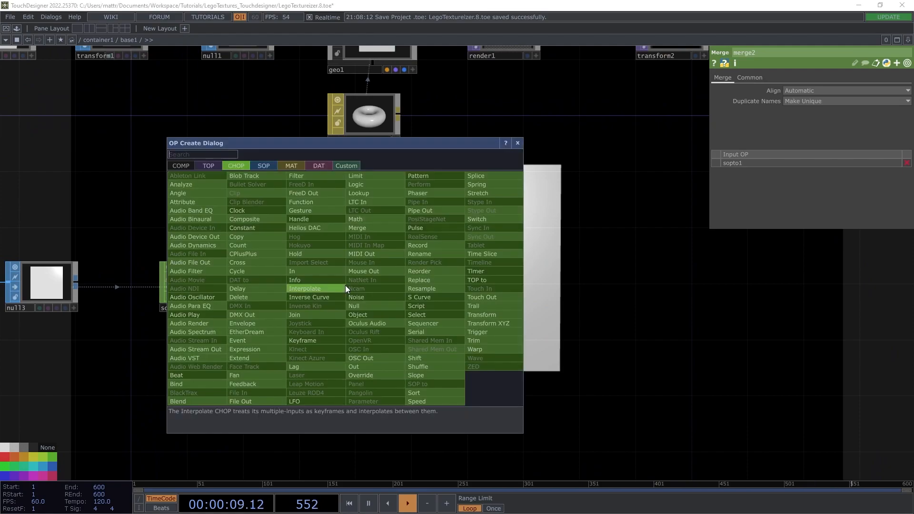
click(371, 305)
click(430, 288)
drag(433, 294, 447, 295)
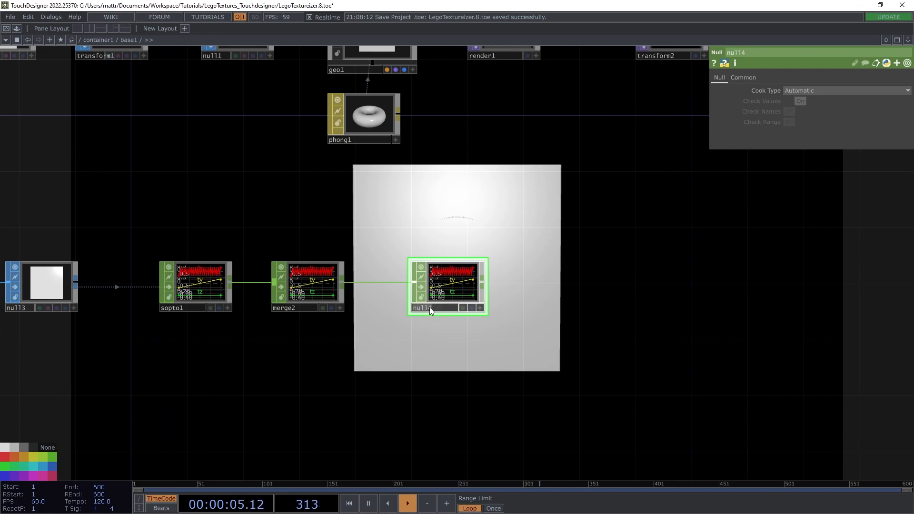
click(430, 307)
text(instance_data)
key(Return)
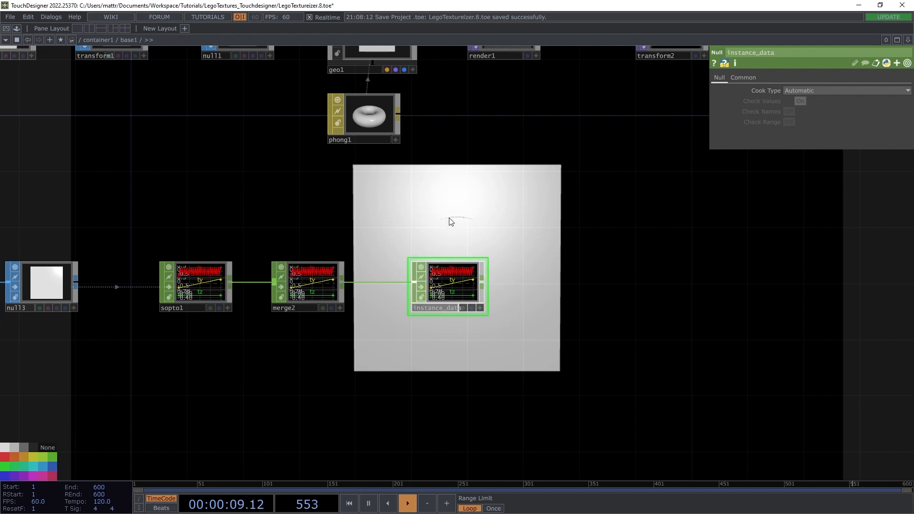
Turn on instancing for the Geometry COMP and assign instance_data as its Default Instance OP
drag(451, 221, 492, 274)
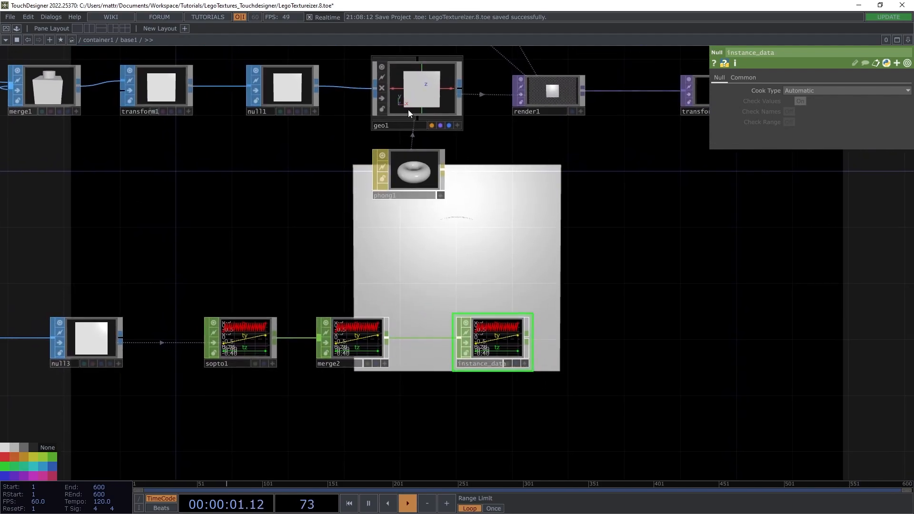
click(408, 109)
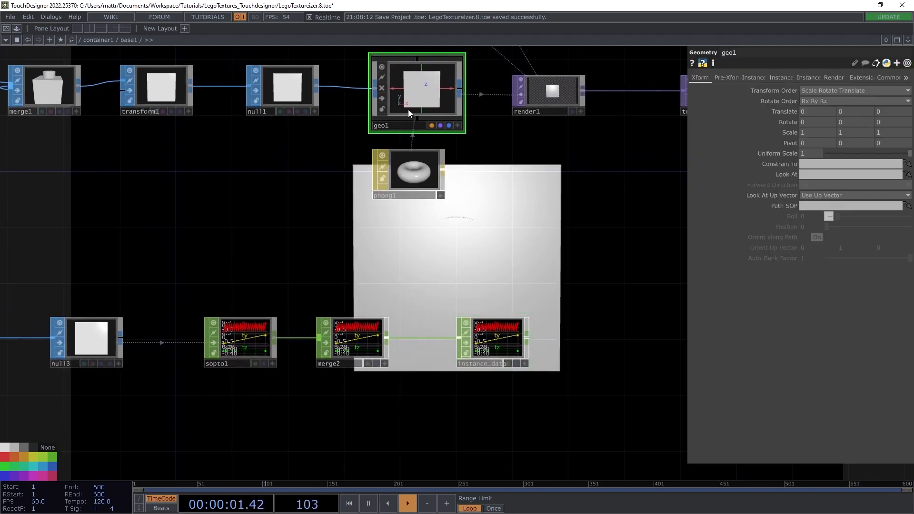
click(750, 77)
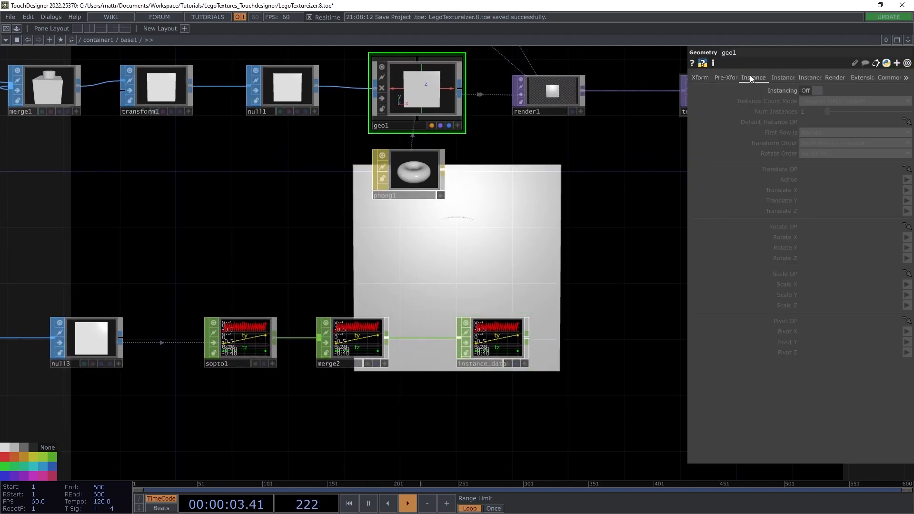
click(816, 90)
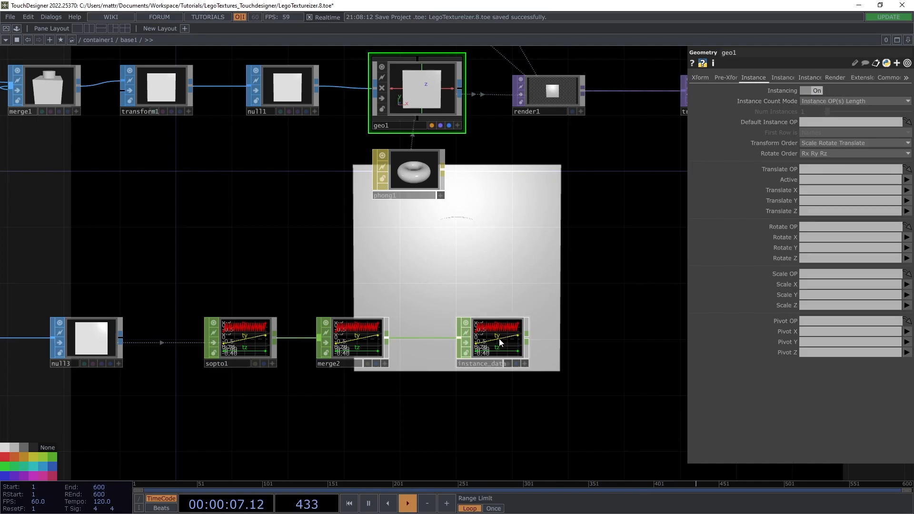
drag(498, 340, 822, 121)
drag(467, 241, 436, 248)
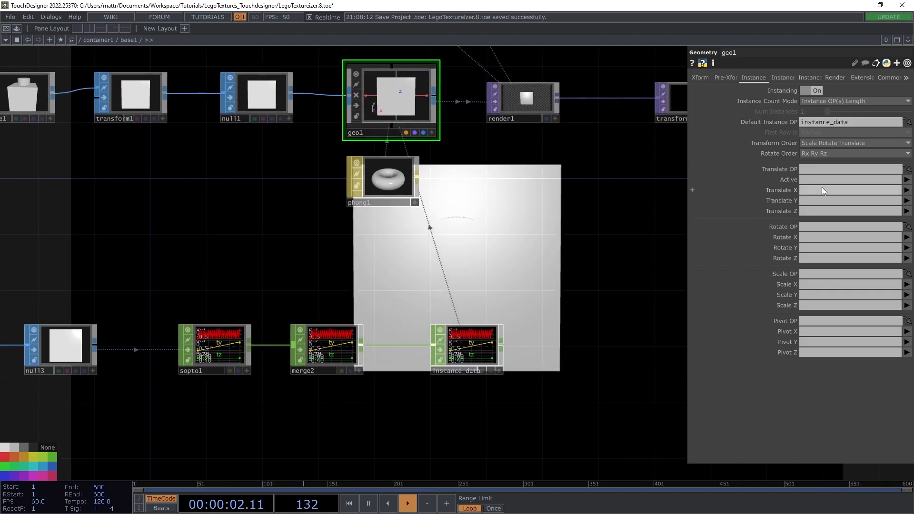
Map the instances' Translate X to tx and Translate Y to ty
click(907, 190)
click(909, 195)
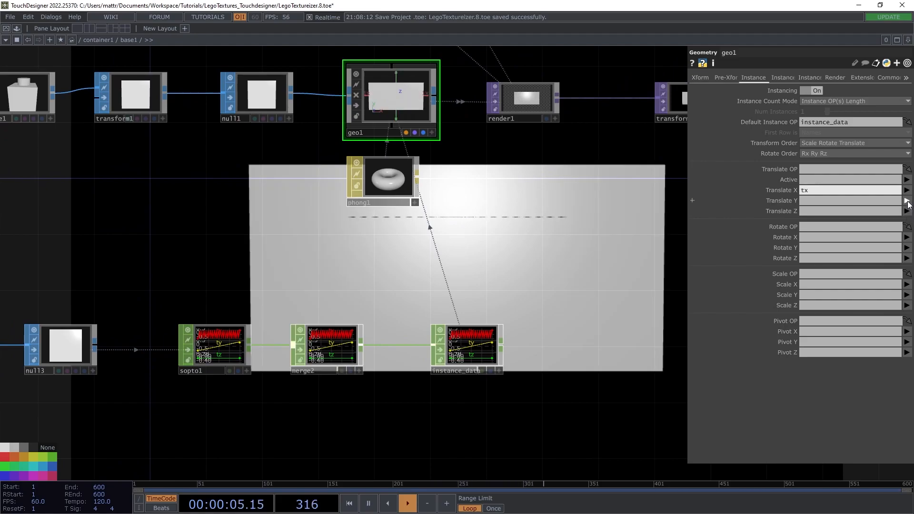
click(907, 201)
click(909, 209)
drag(488, 272, 477, 351)
Set the Transform SOP's Uniform Scale to 0.058 so the instanced bricks shrink to grid spacing
drag(184, 293, 480, 294)
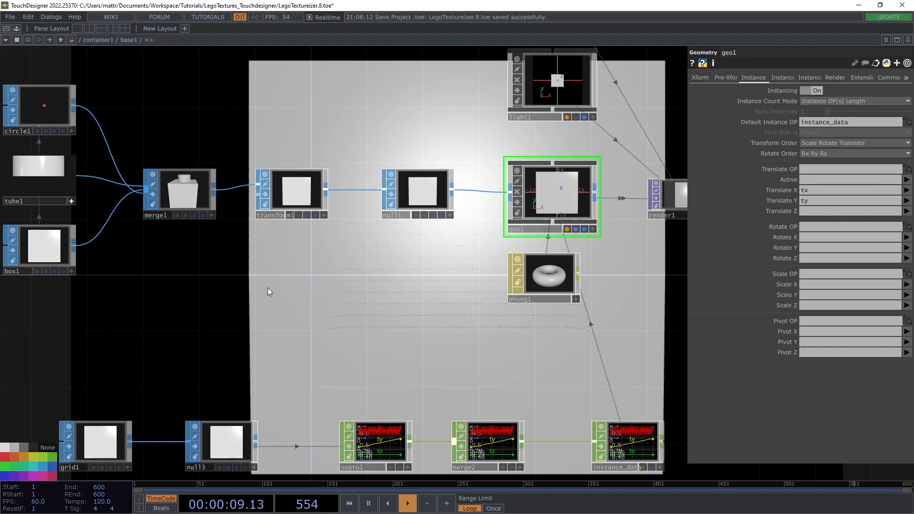
drag(220, 278, 298, 255)
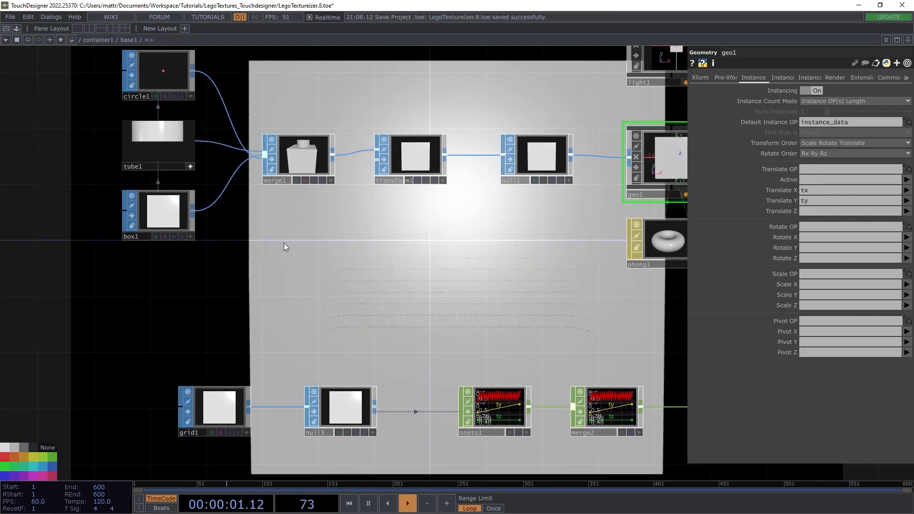
click(190, 166)
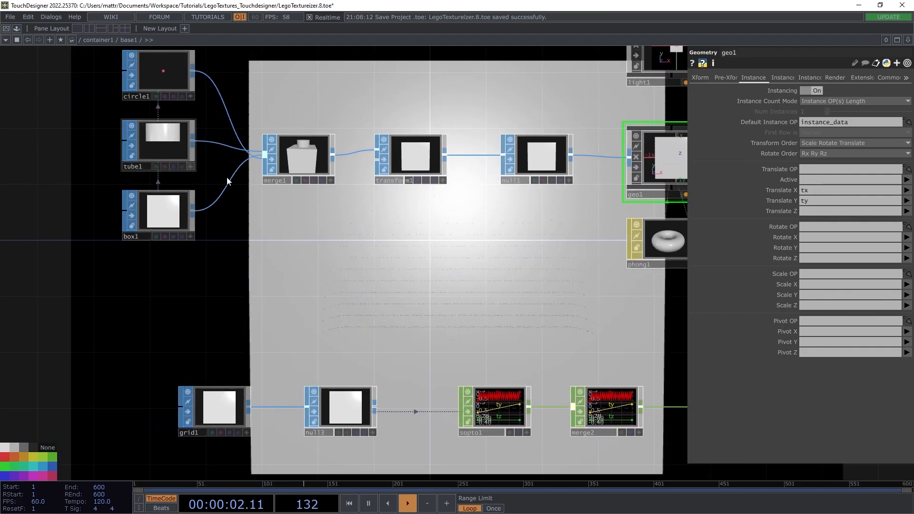
click(412, 169)
middle_drag(784, 165, 696, 153)
middle_drag(780, 153, 773, 177)
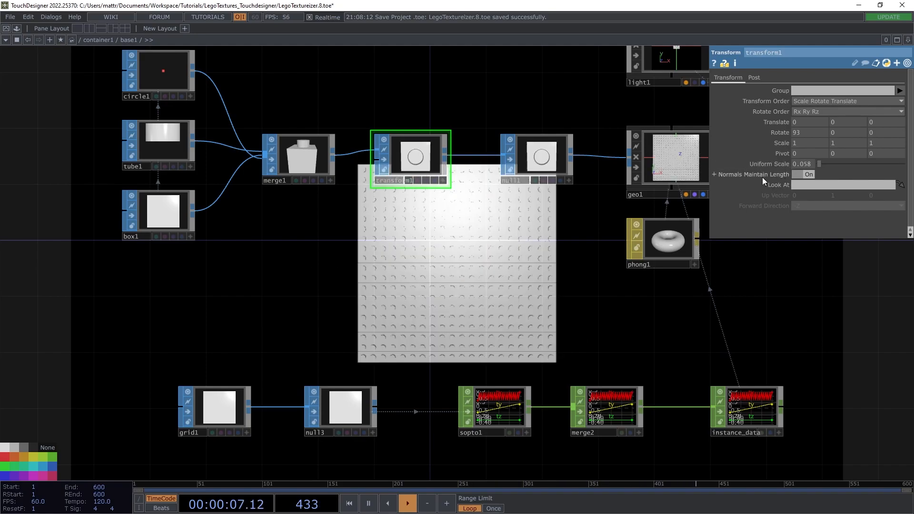
Move the camera closer to the brick grid by setting its Translate Z to 2.4
mouse_move(593, 105)
mouse_down()
mouse_move(345, 151)
mouse_move(370, 274)
mouse_up()
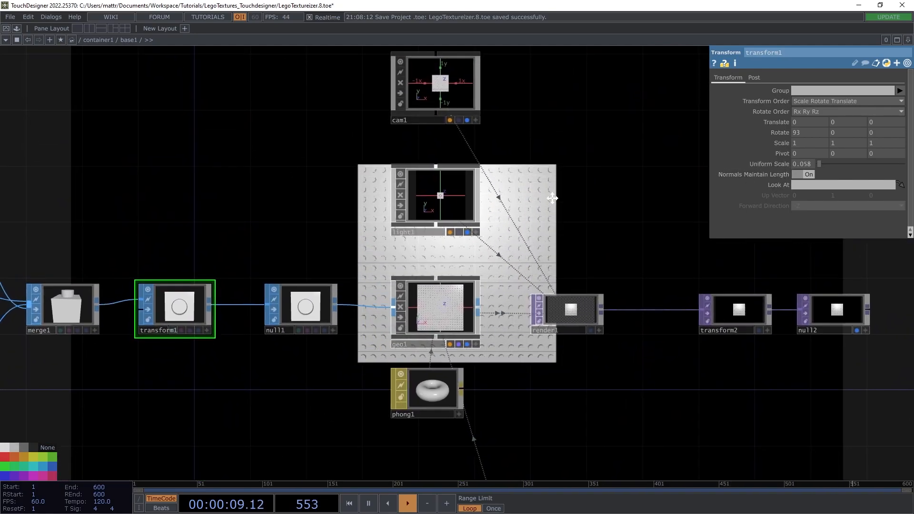
drag(555, 193, 555, 255)
click(427, 144)
drag(520, 195, 452, 41)
drag(592, 317, 774, 210)
middle_drag(882, 113, 882, 98)
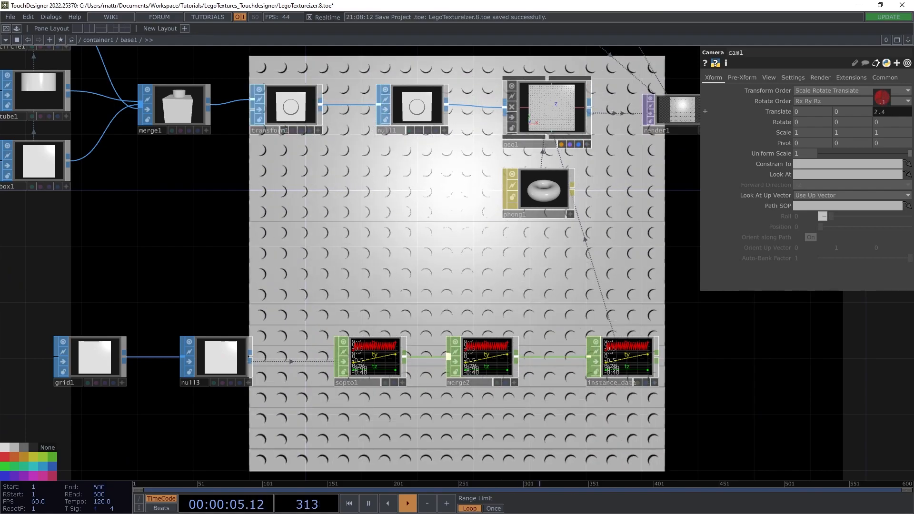
drag(305, 206, 281, 174)
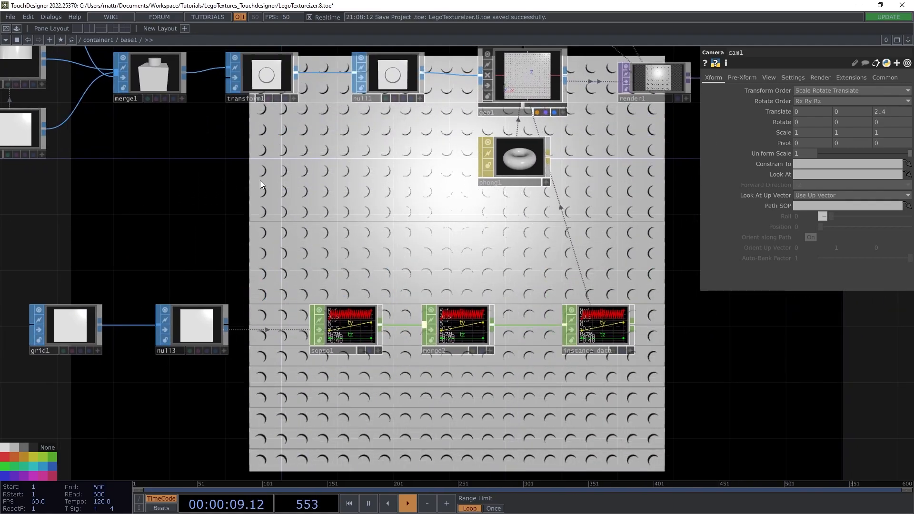
drag(280, 193, 325, 172)
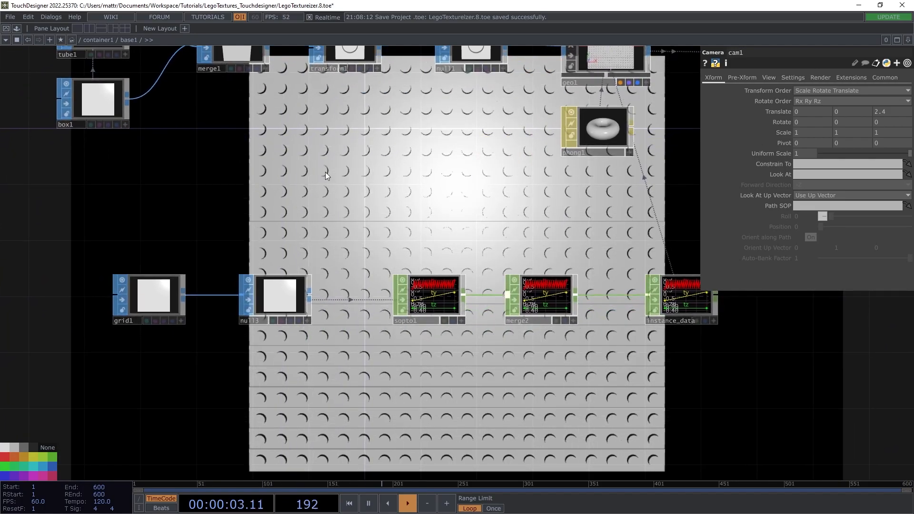
drag(335, 219, 232, 229)
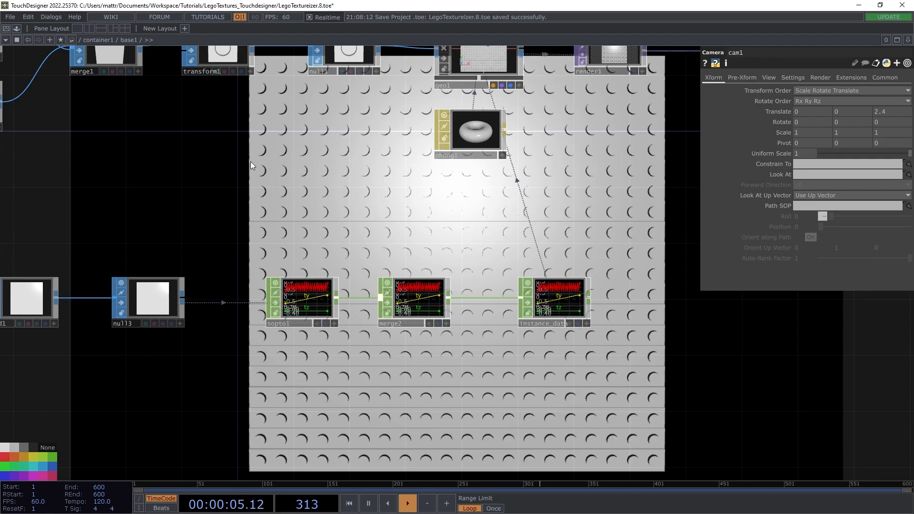
Enter the expression me.par.cols *2 for the Grid SOP's Columns parameter
drag(131, 269, 264, 271)
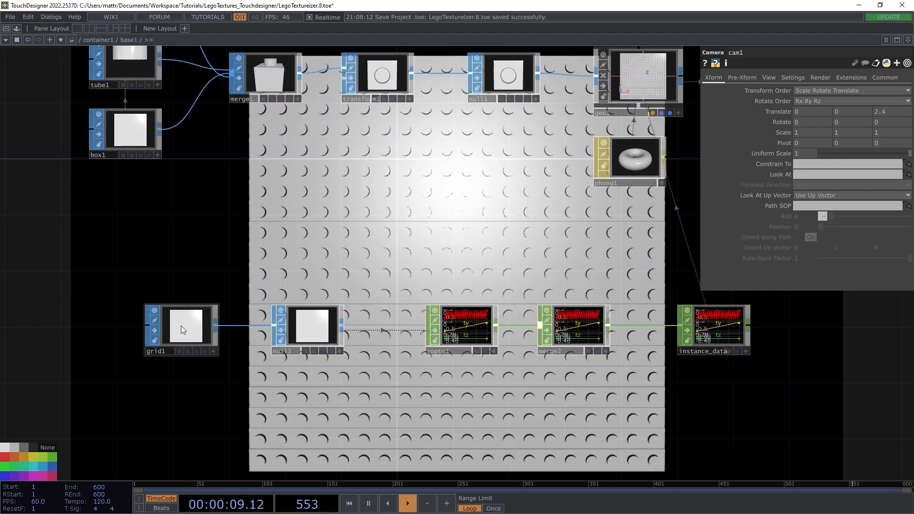
click(184, 328)
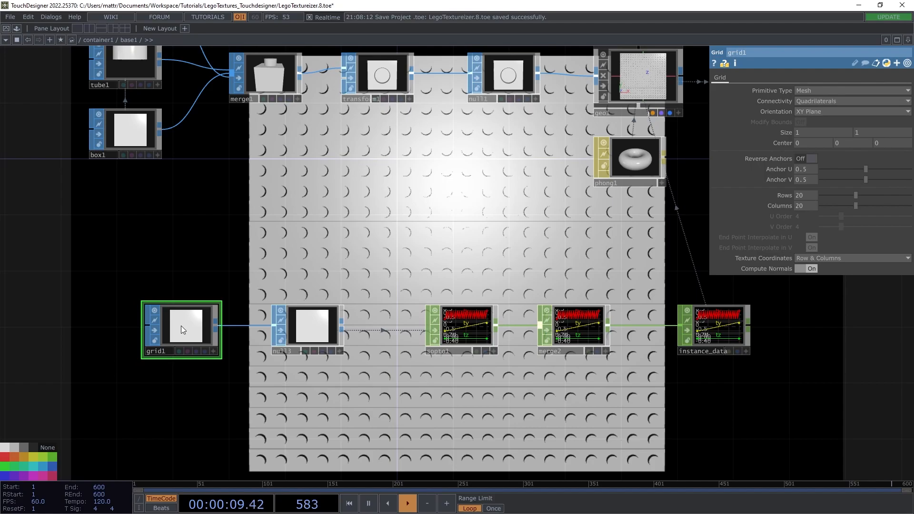
click(788, 206)
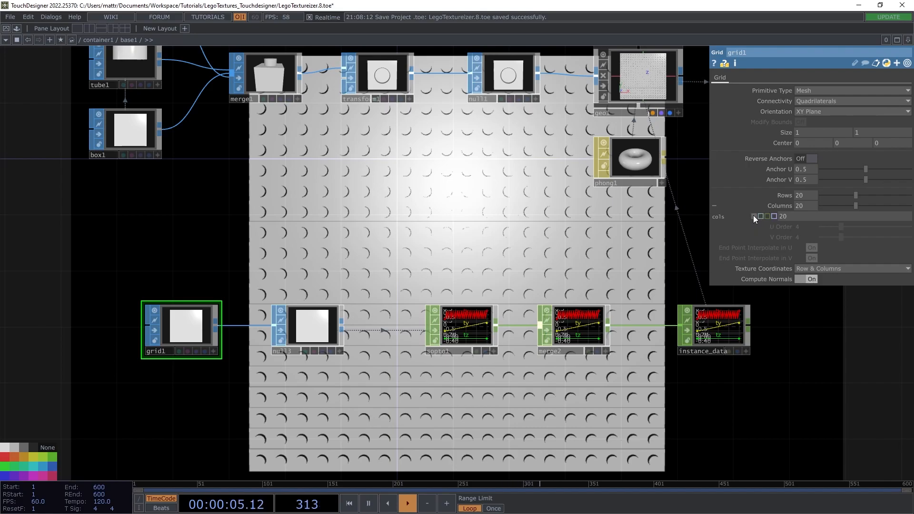
click(762, 216)
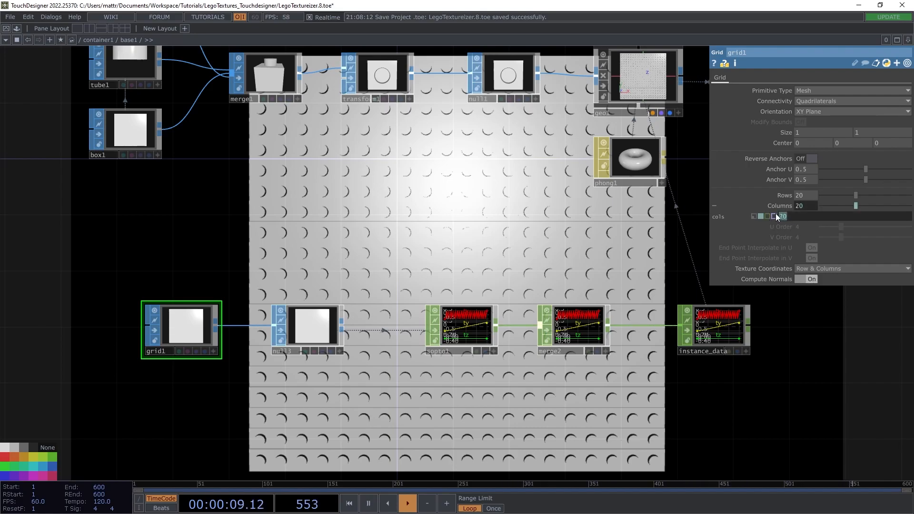
text(r)
text(.cols *)
key(Return)
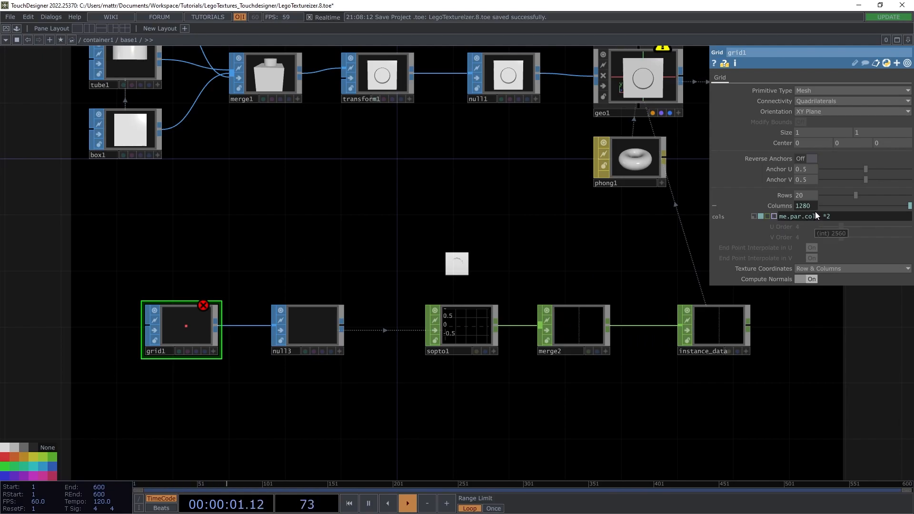
Correct the Grid SOP's Columns expression to me.par.rows *2 and set its X size to 2
click(786, 216)
text(())
text(rows)
key(Return)
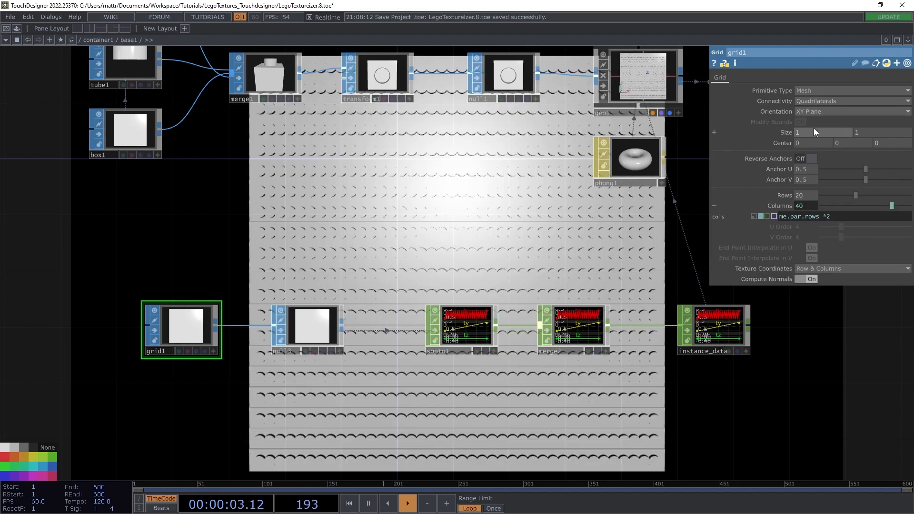
text(2)
key(Return)
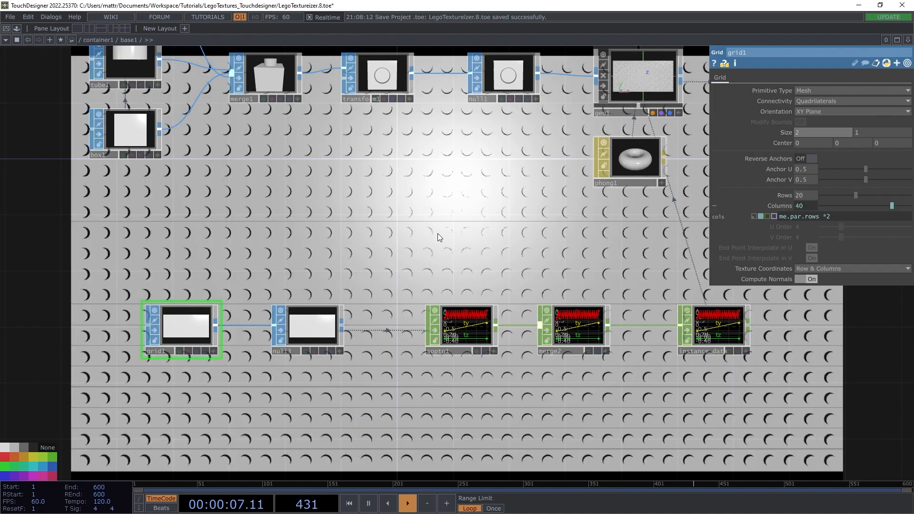
Add a Noise TOP in the empty area below the grid instancing chain
scroll(444, 232, down, 5)
drag(400, 229, 396, 254)
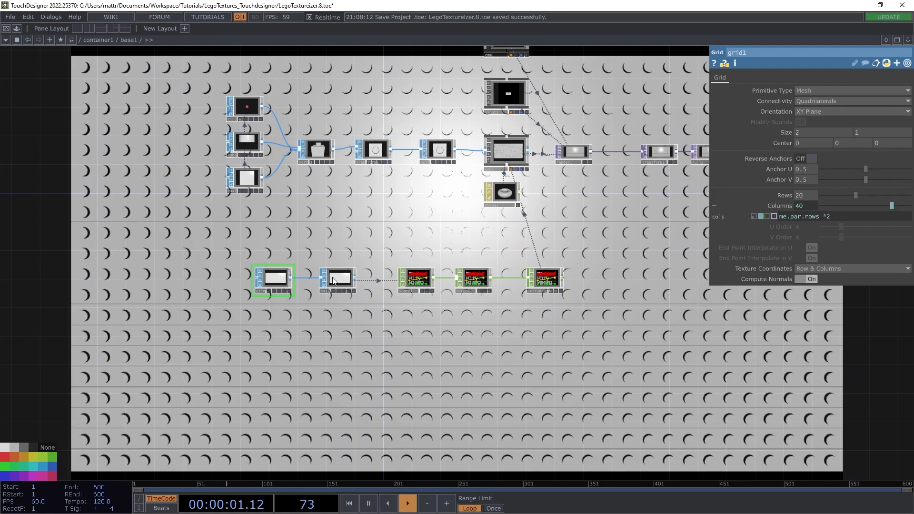
drag(280, 348, 372, 291)
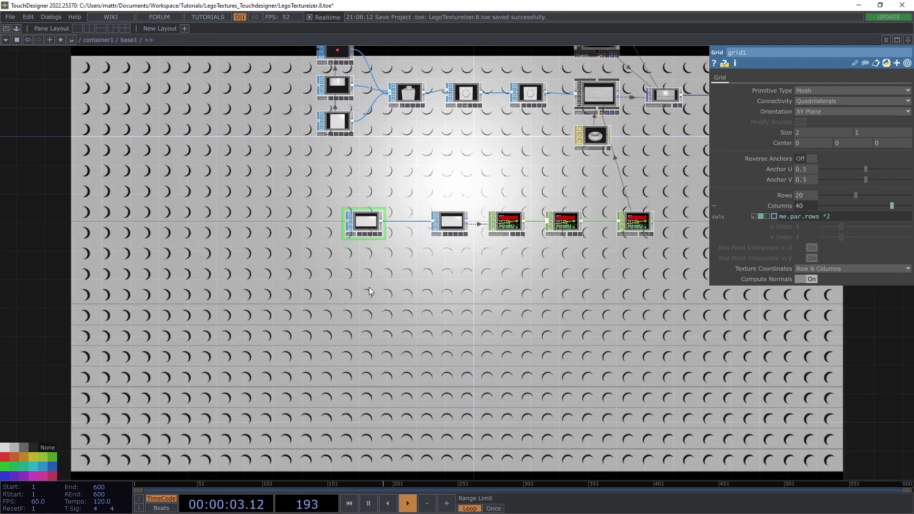
drag(310, 298, 323, 258)
key(Tab)
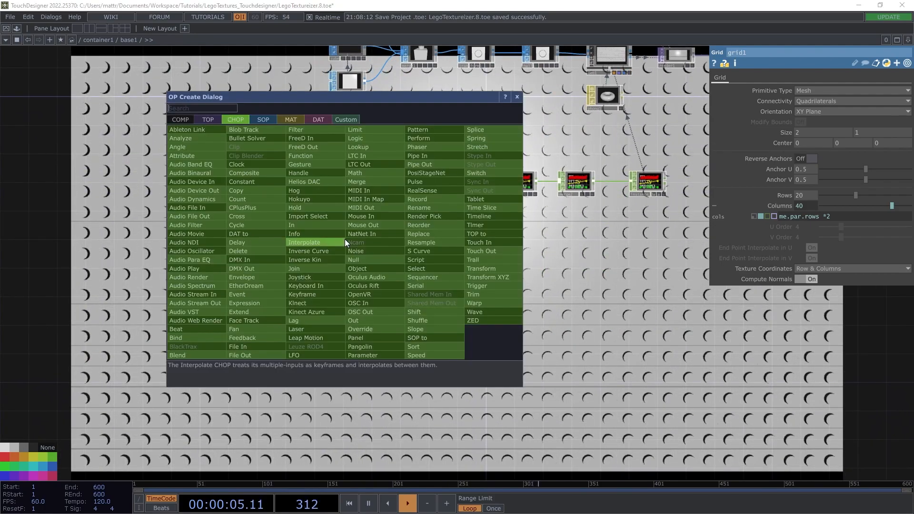
click(207, 120)
text(noise)
key(Return)
click(208, 118)
drag(208, 117, 296, 238)
Smooth the Noise TOP by setting its Period to 1.85 and Harmonic Spread to 0
scroll(295, 281, up, 5)
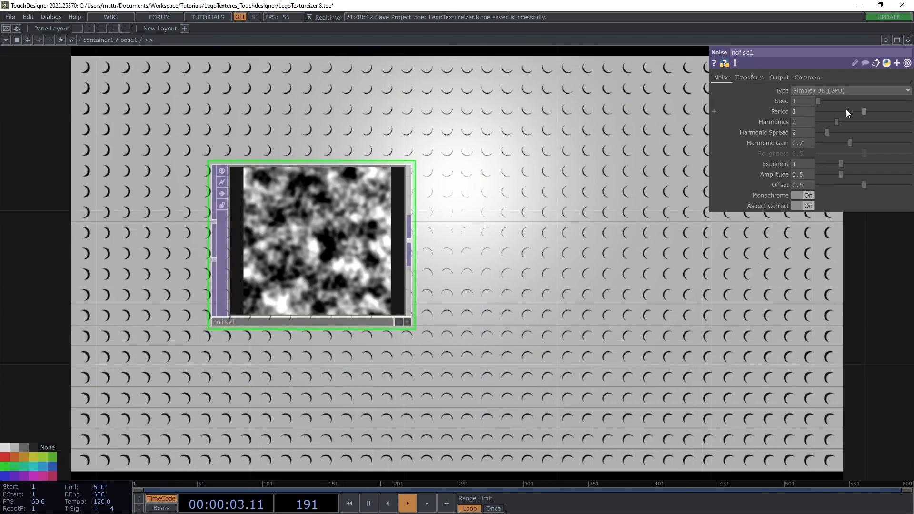
drag(864, 110, 903, 112)
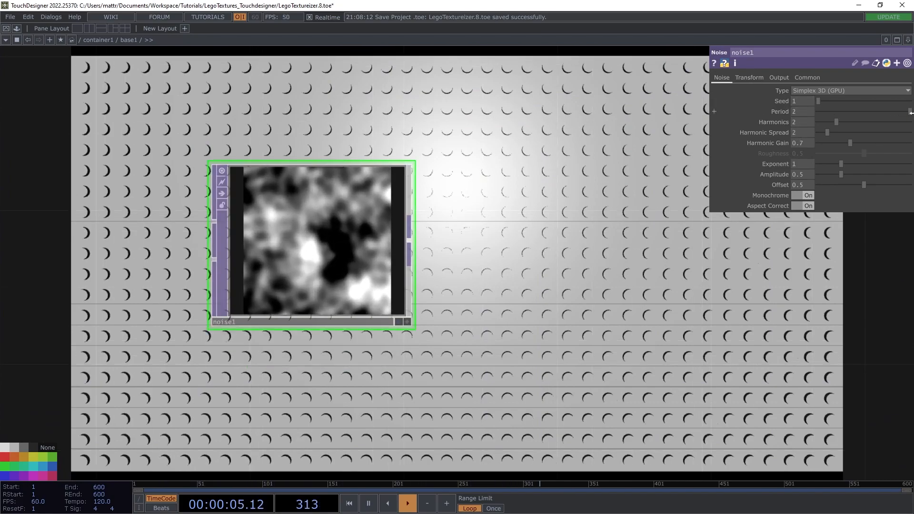
drag(828, 132, 819, 132)
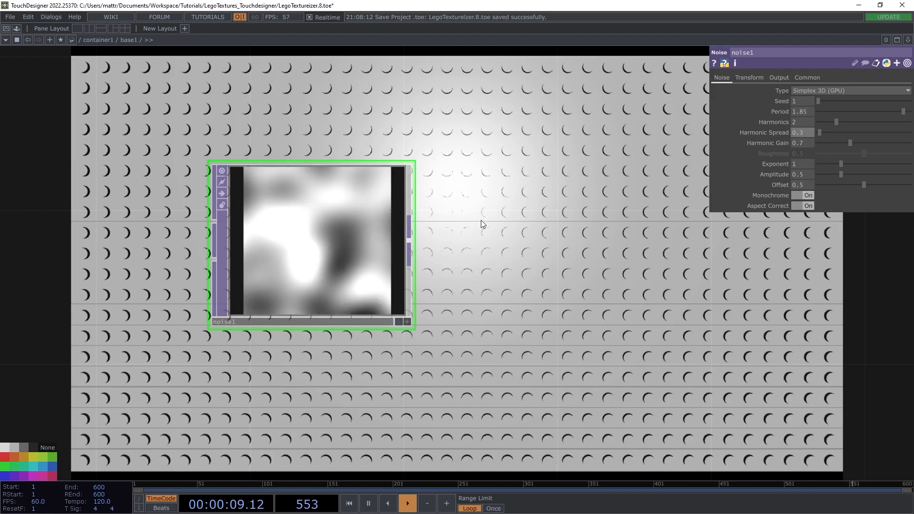
Add a Lookup TOP after the Noise TOP, connected to its output
drag(449, 244, 338, 221)
scroll(372, 199, down, 3)
scroll(370, 199, down, 3)
right_click(369, 213)
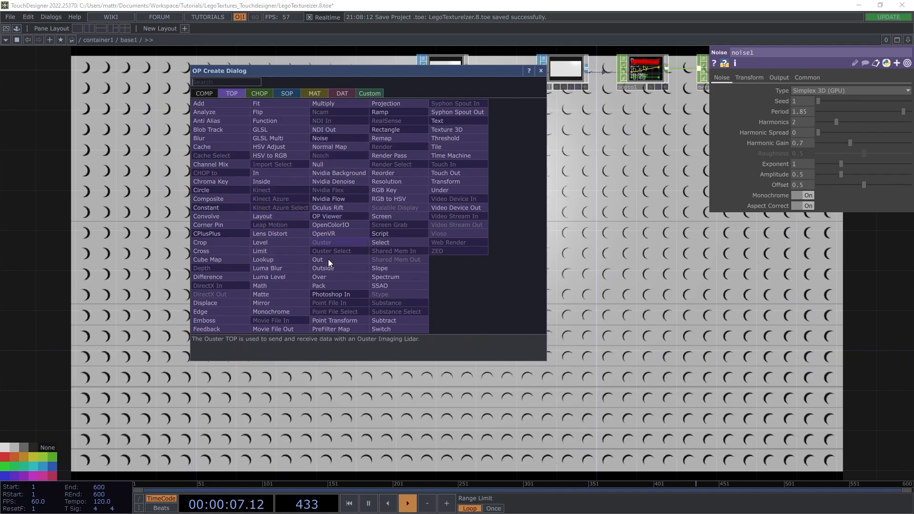
key(Escape)
click(430, 211)
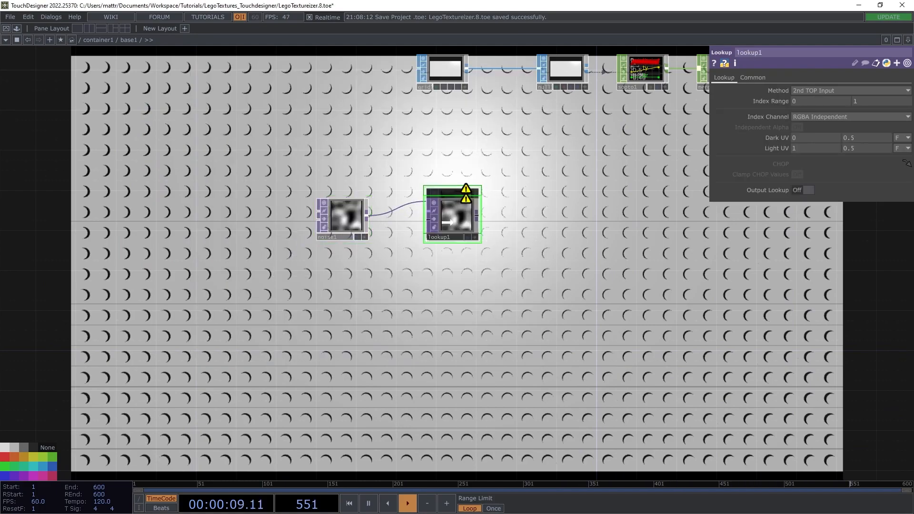
Add a Ramp TOP below the Noise TOP and connect it to the Lookup TOP's second input
key(Tab)
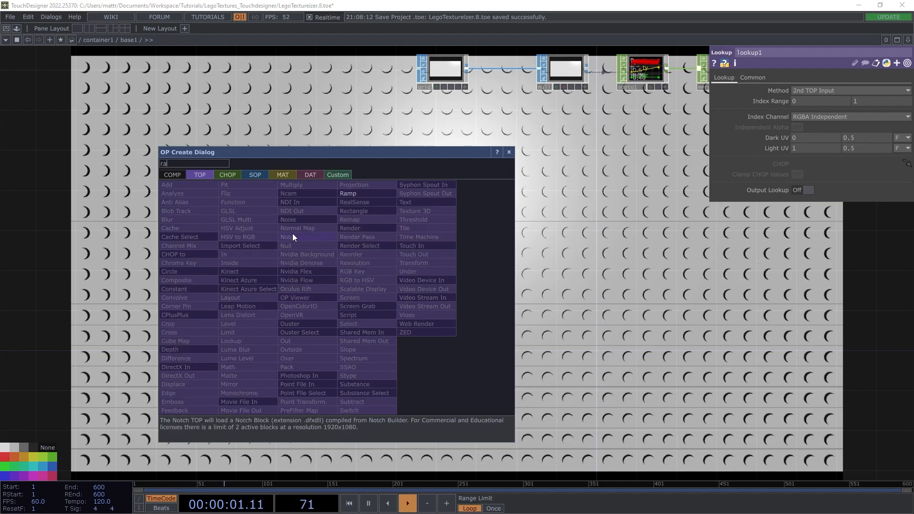
click(355, 189)
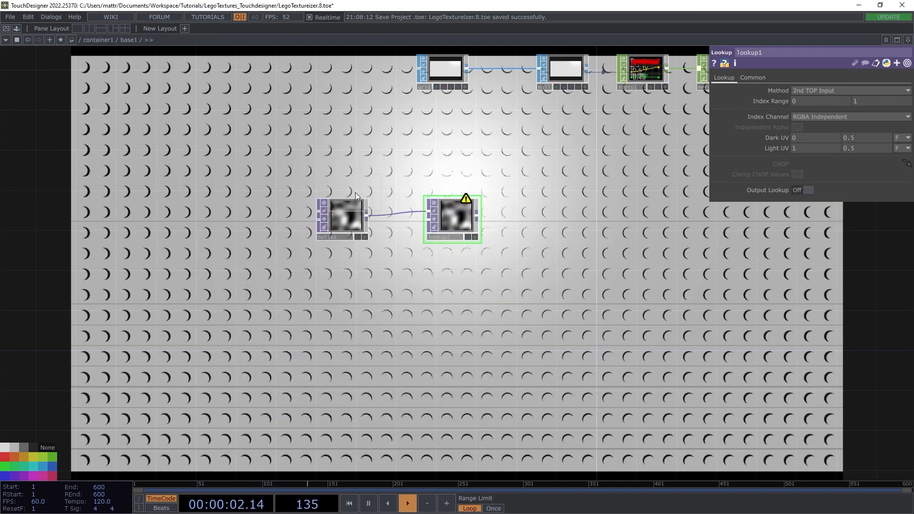
click(344, 299)
drag(332, 212, 332, 203)
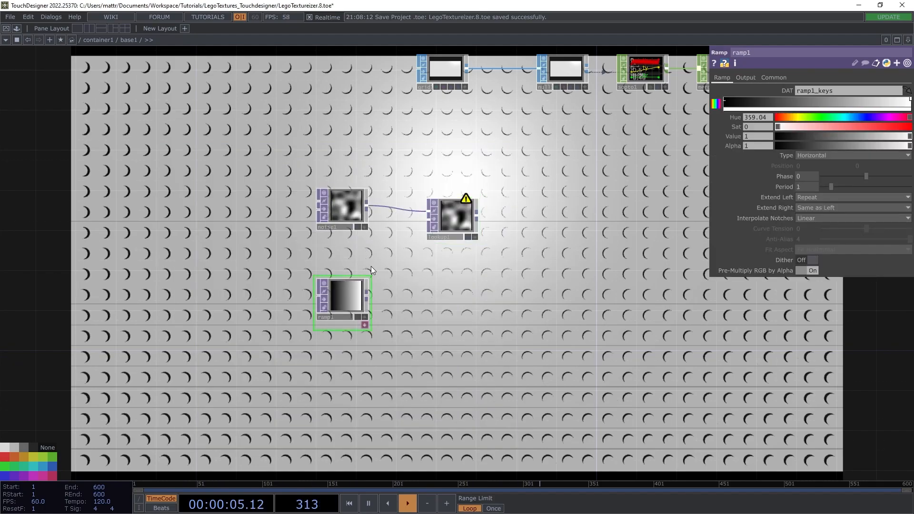
drag(448, 224, 448, 214)
drag(369, 296, 462, 220)
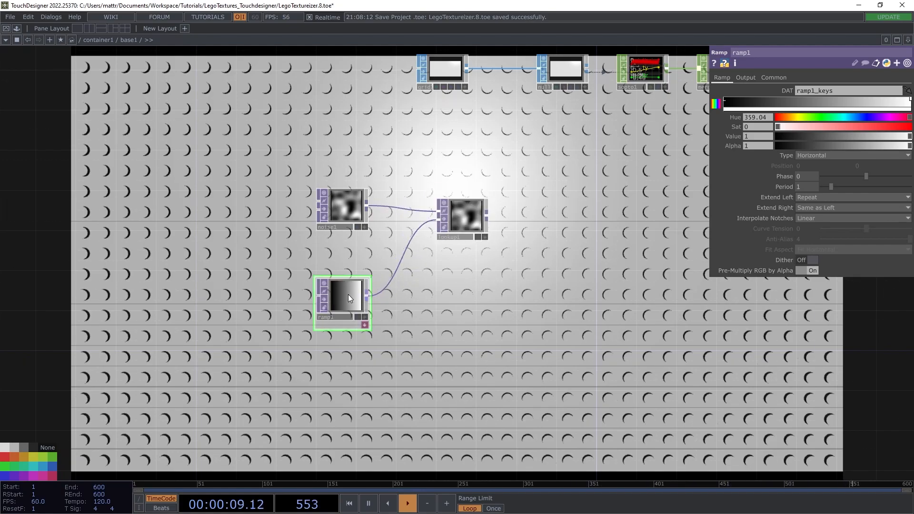
Color the ramp's start key red at saturation 1 and value 1, and add an orange key with hue 27 and saturation 0.943
click(726, 100)
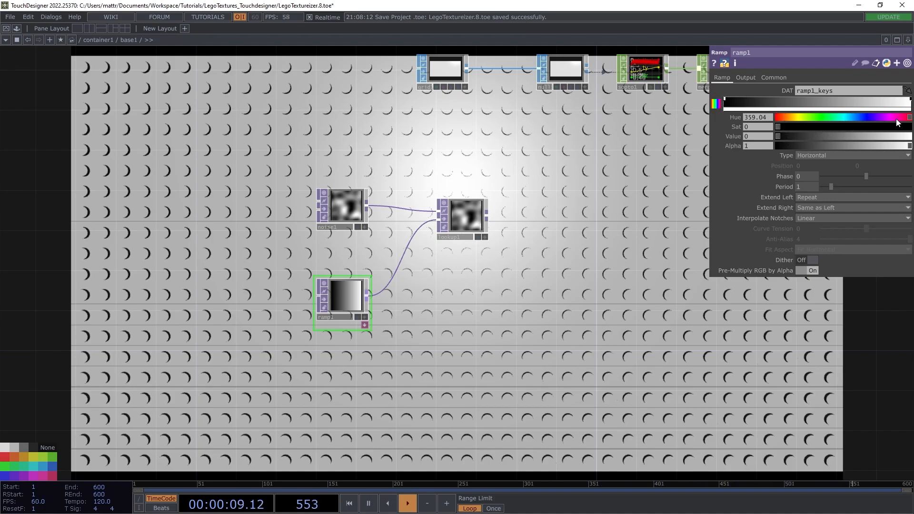
drag(788, 136, 910, 136)
drag(785, 127, 911, 122)
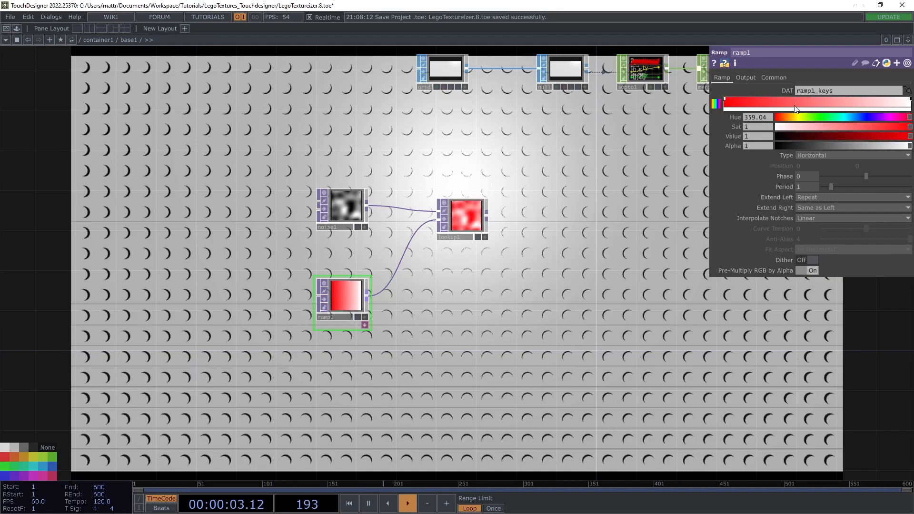
click(757, 102)
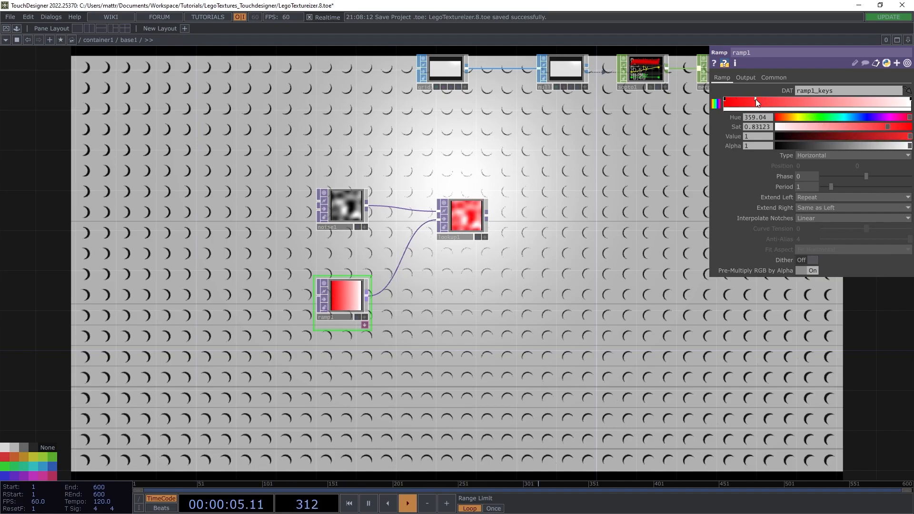
click(789, 118)
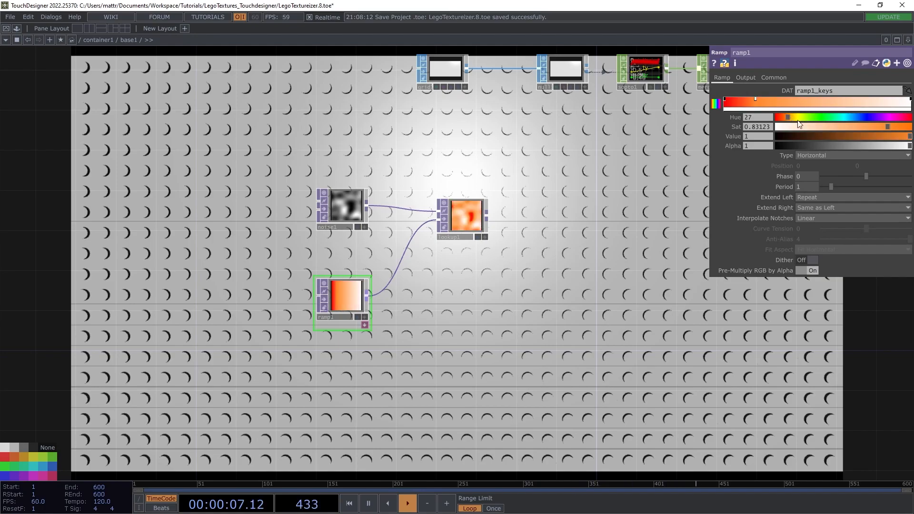
drag(888, 126, 903, 127)
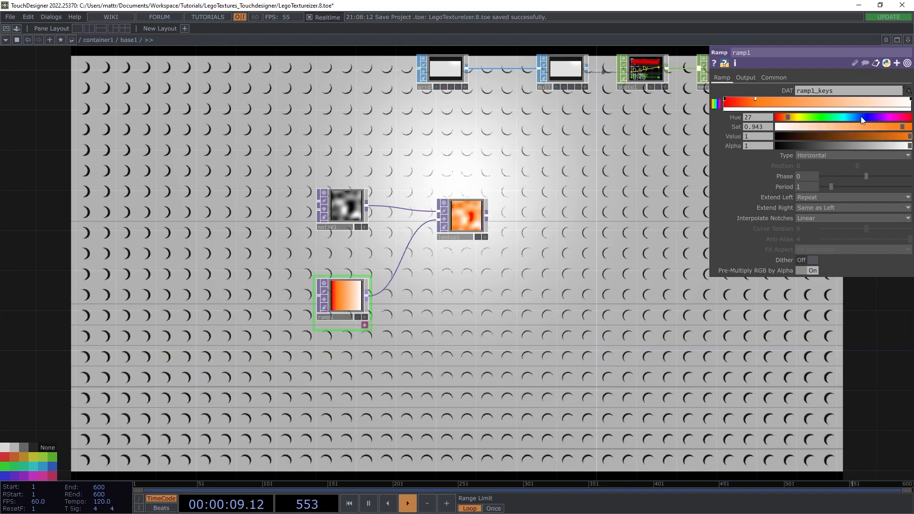
Add a cyan key slightly before the middle of the ramp with hue 175, saturation 1 and value 0.964
click(806, 99)
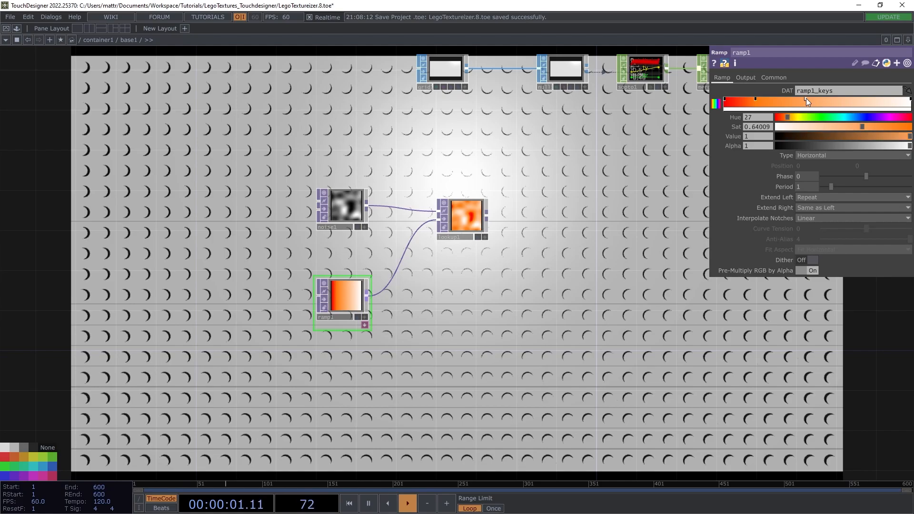
click(842, 118)
drag(862, 127, 911, 132)
click(906, 136)
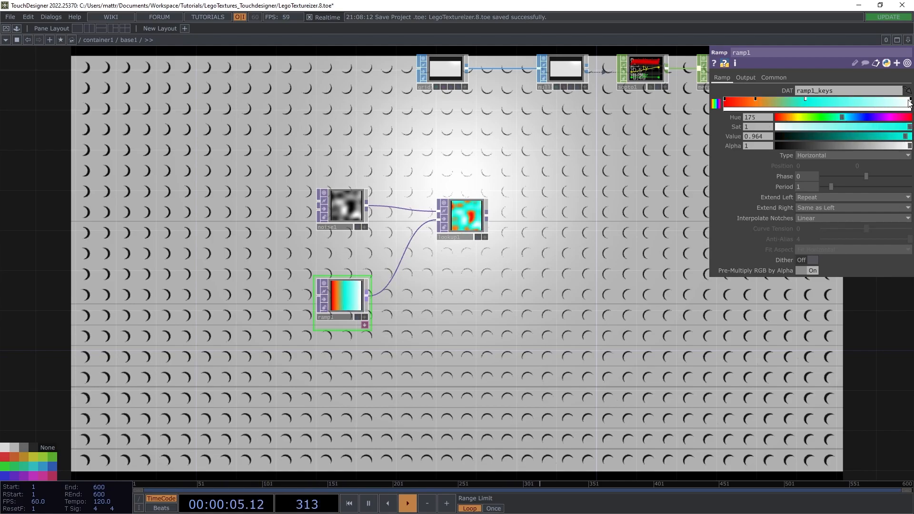
Add a blue key and a magenta key with hue 313 and saturation 1 between the cyan key and the ramp's end
click(850, 99)
drag(861, 117, 910, 126)
click(881, 98)
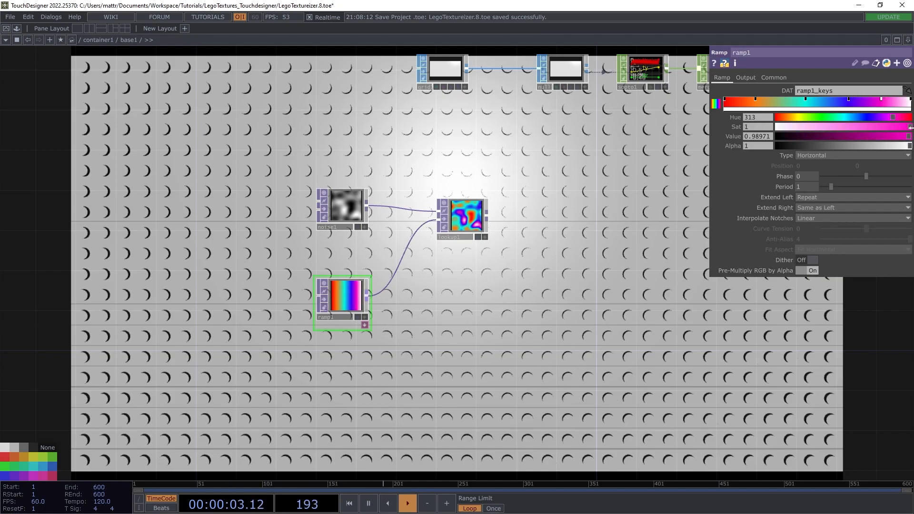
Recolor the ramp's white end key to pinkish red with hue 340 and saturation 1
click(909, 100)
click(896, 117)
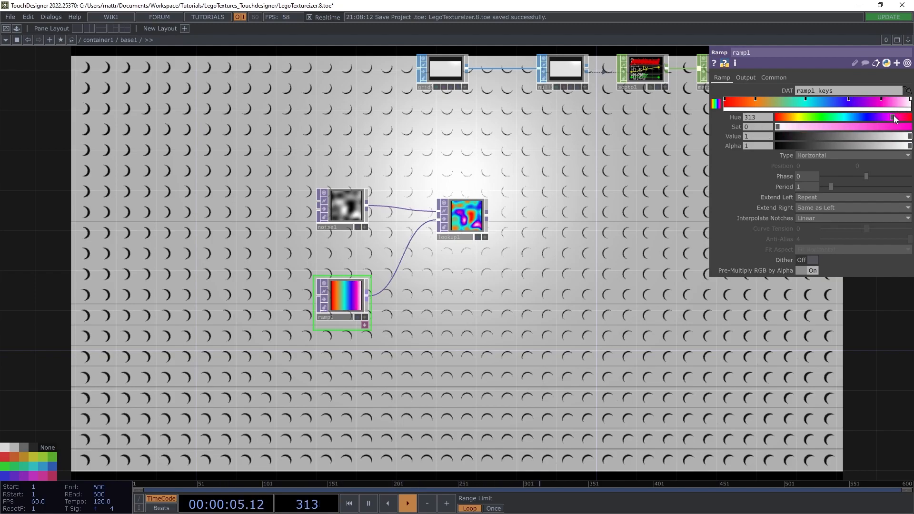
mouse_move(897, 116)
mouse_down()
mouse_move(884, 126)
mouse_move(911, 127)
mouse_up()
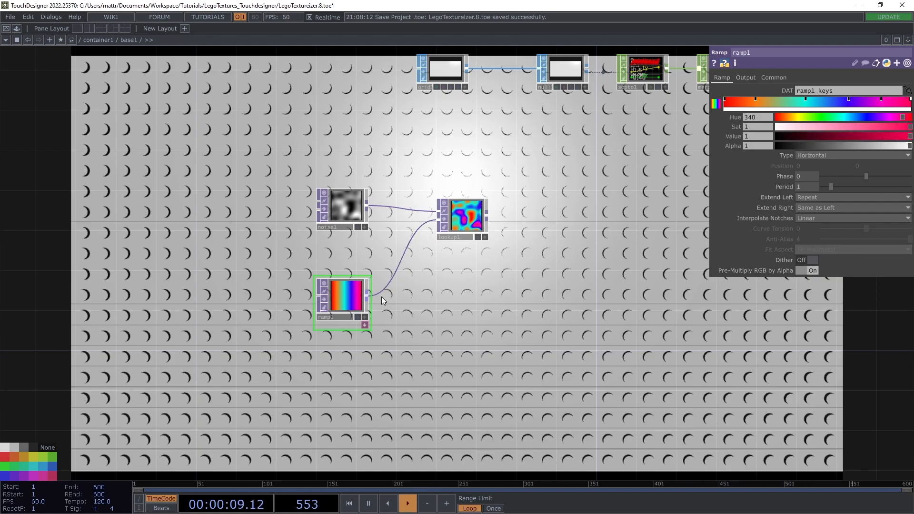
Add a Switch TOP after the Lookup TOP, connected to its output
scroll(428, 241, up, 6)
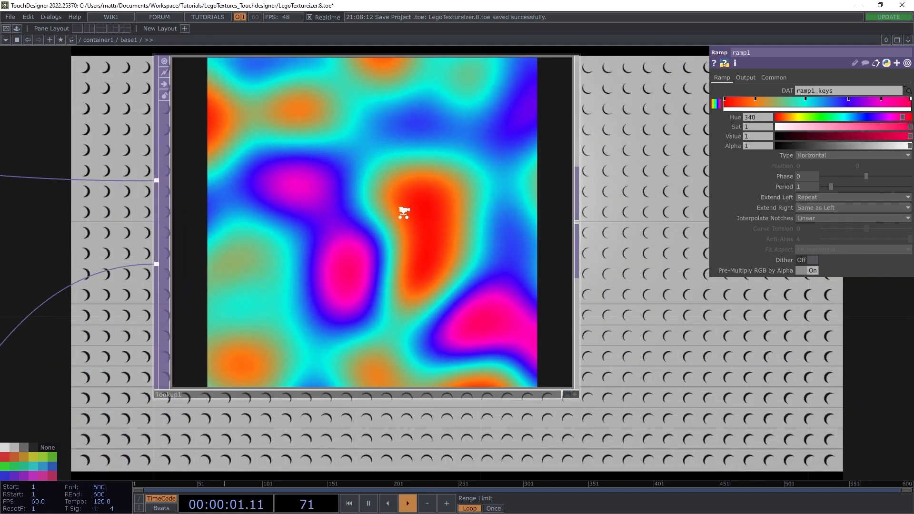
scroll(387, 199, down, 8)
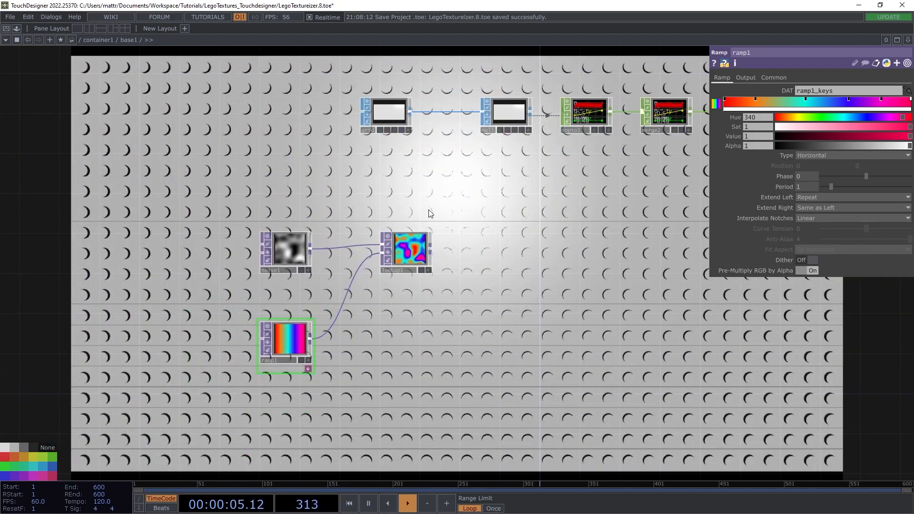
scroll(430, 213, up, 4)
scroll(335, 209, down, 3)
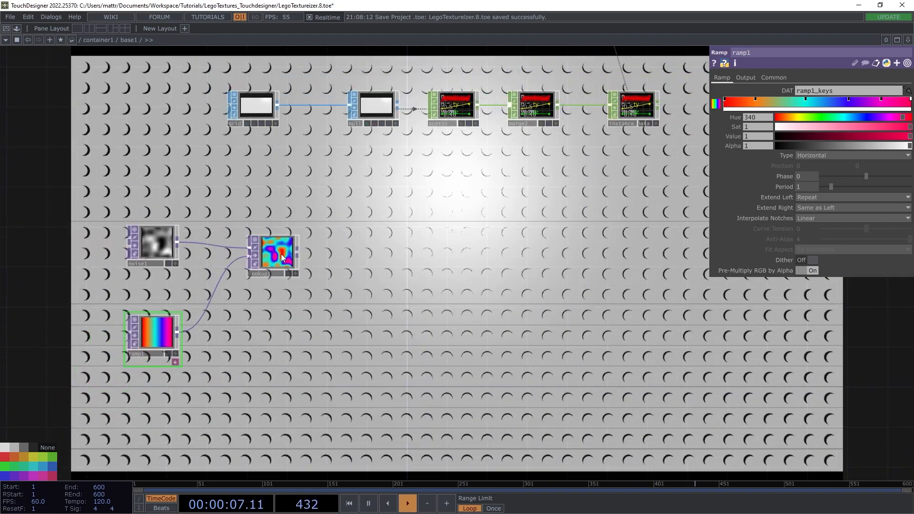
right_click(297, 252)
text(sw)
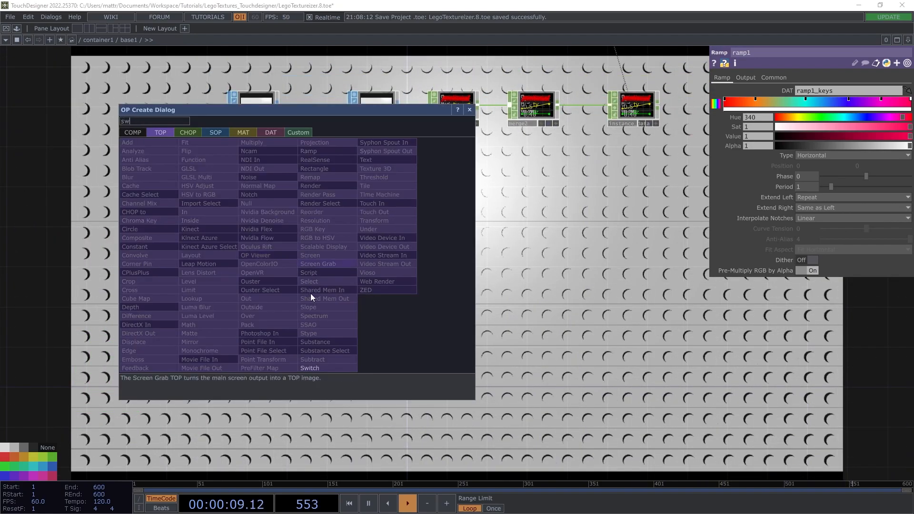
click(348, 370)
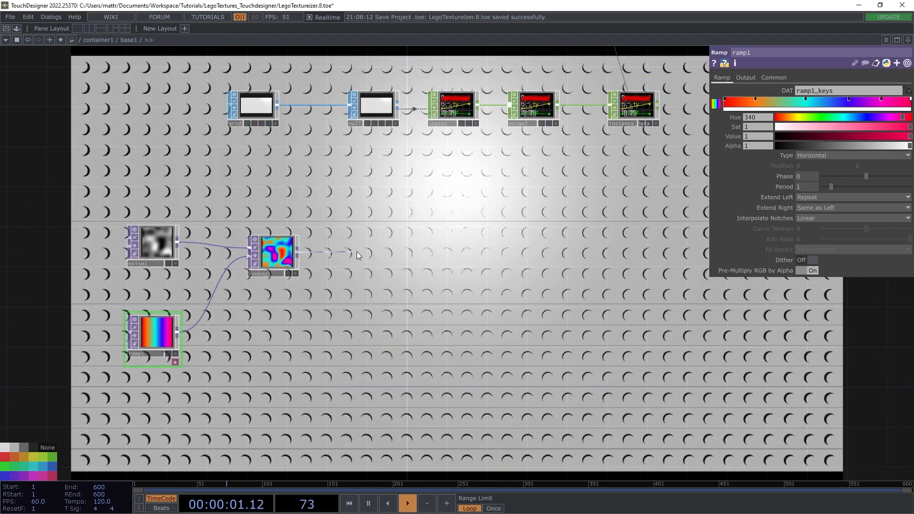
click(356, 251)
drag(356, 251, 366, 261)
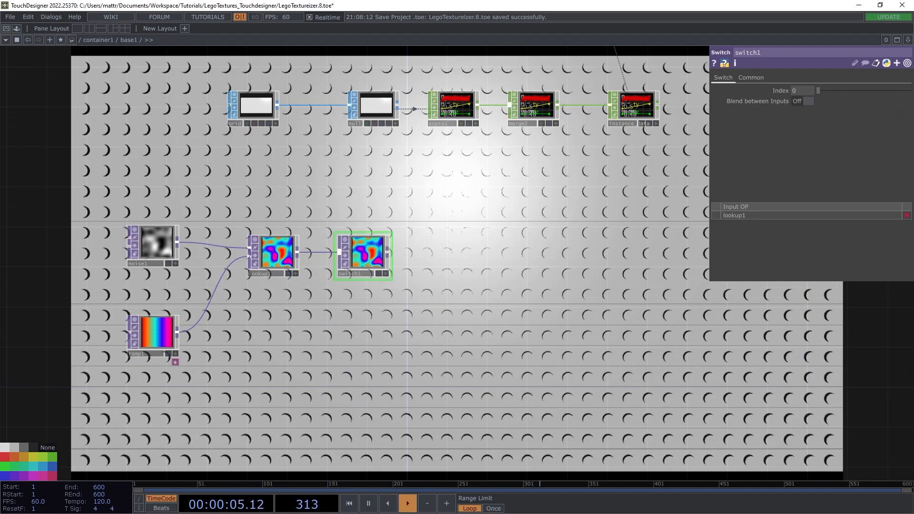
Add a Fit TOP after the Switch TOP, connected to its output
right_click(390, 250)
text(f)
click(278, 143)
click(444, 256)
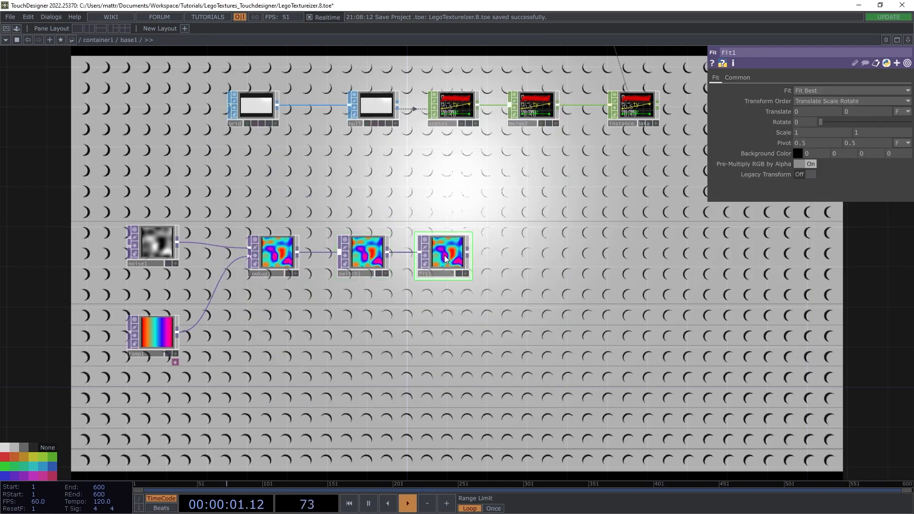
Drive the Fit TOP's resolution width with the expression op("grid1").par.cols
scroll(443, 255, up, 5)
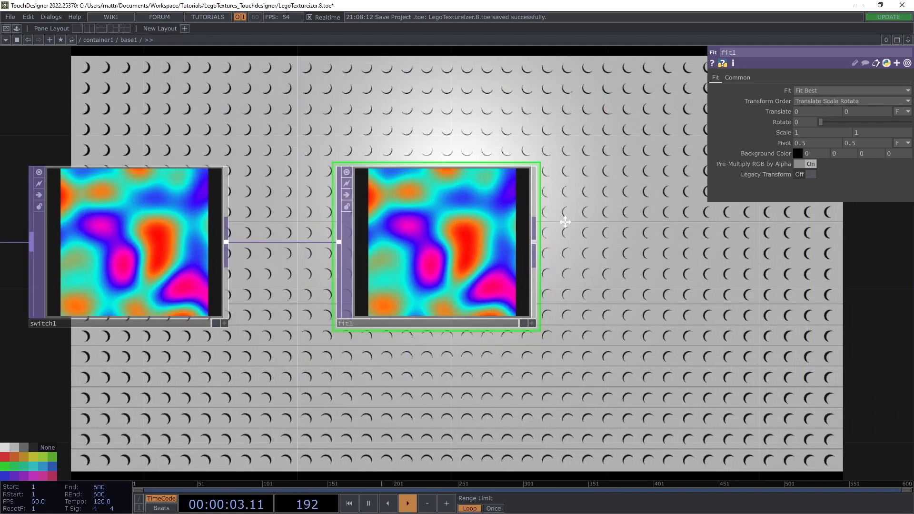
click(737, 77)
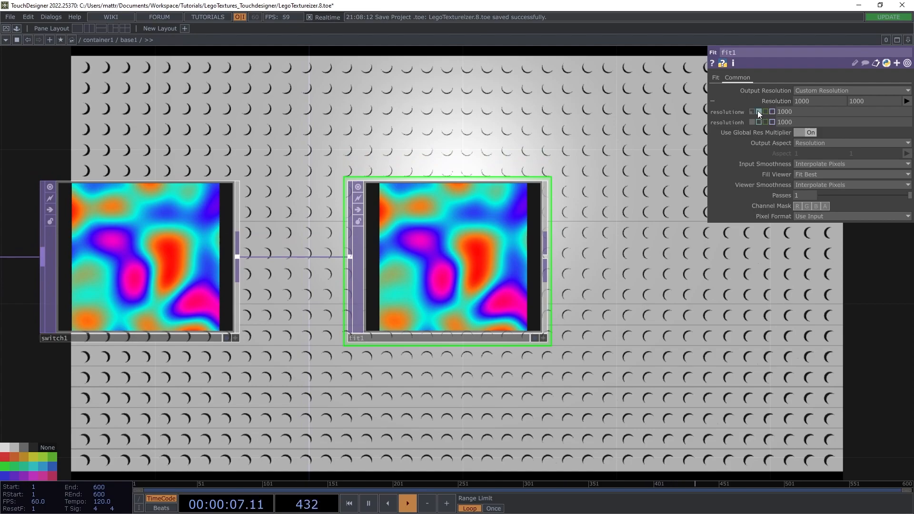
click(762, 102)
scroll(516, 143, down, 3)
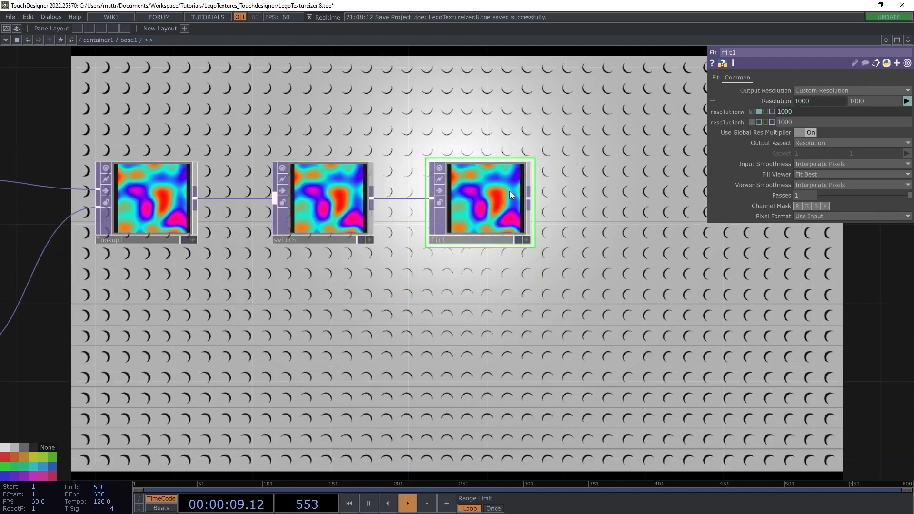
drag(489, 133, 470, 158)
scroll(410, 137, down, 5)
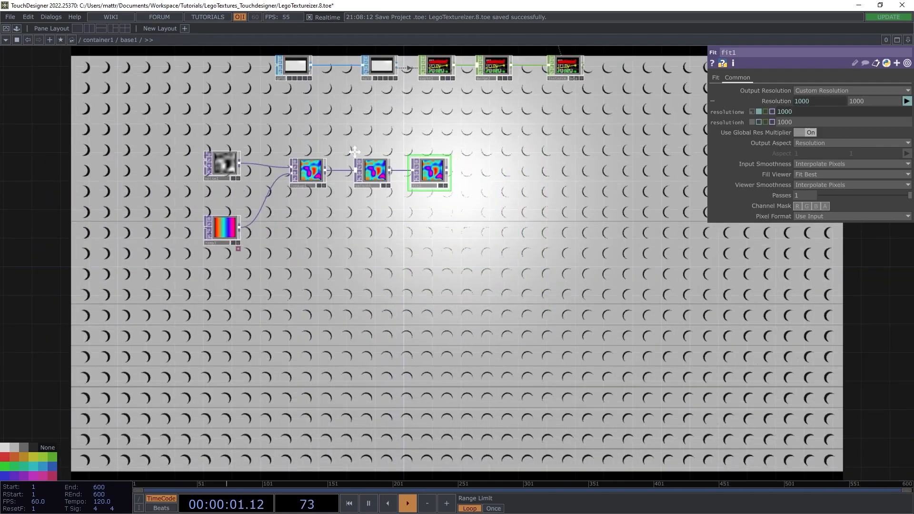
drag(350, 141, 357, 188)
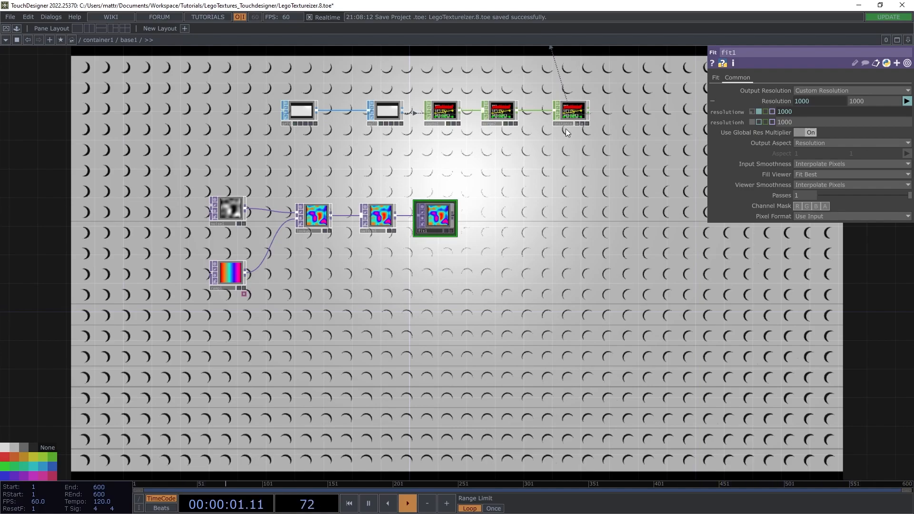
drag(844, 111, 740, 111)
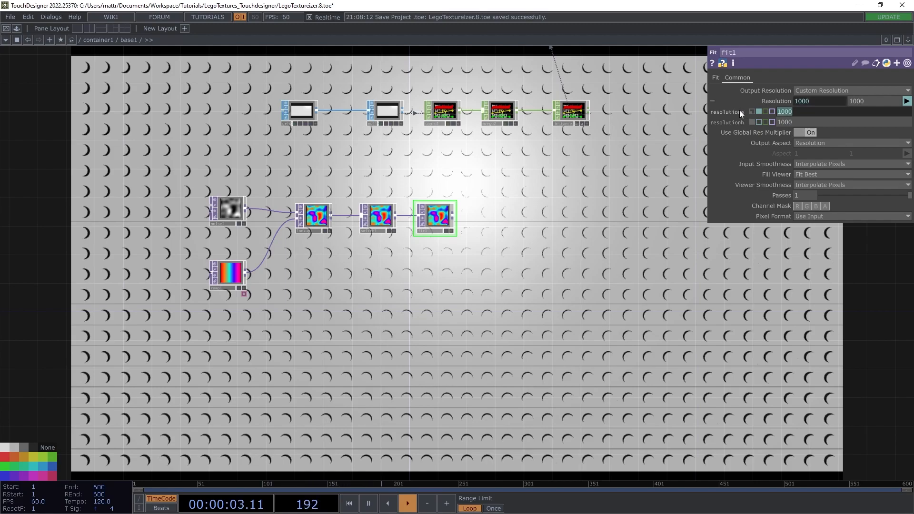
key(BackSpace)
text(op("grid1").par.cols)
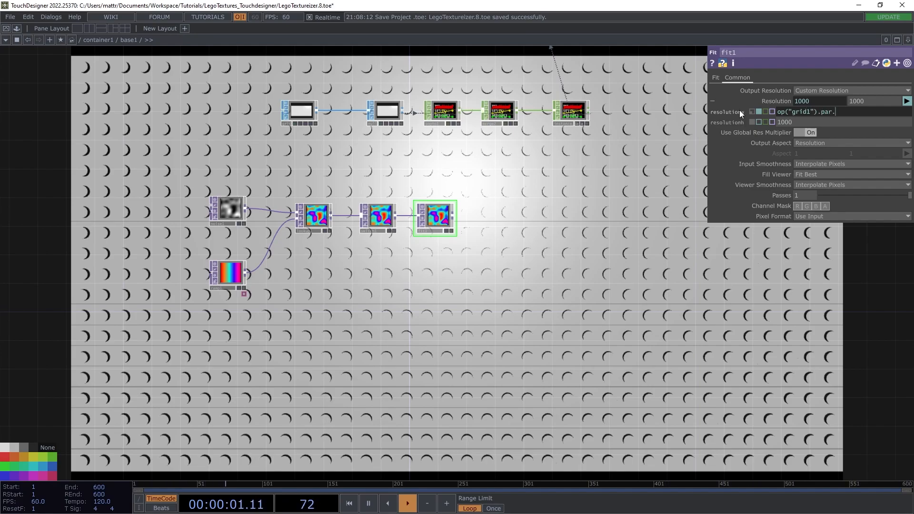
key(Return)
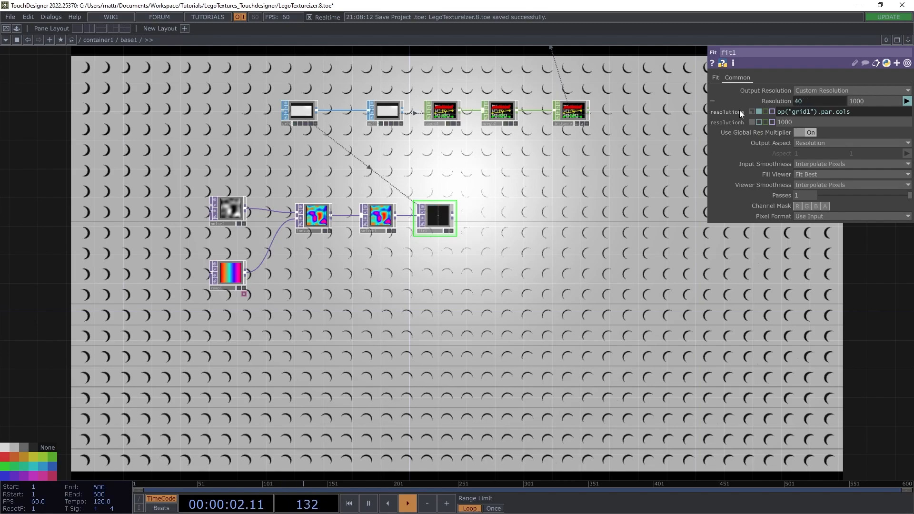
Drive the Fit TOP's resolution height with the expression op("grid1").par.rows, reusing the width expression
click(807, 110)
key(ctrl+c)
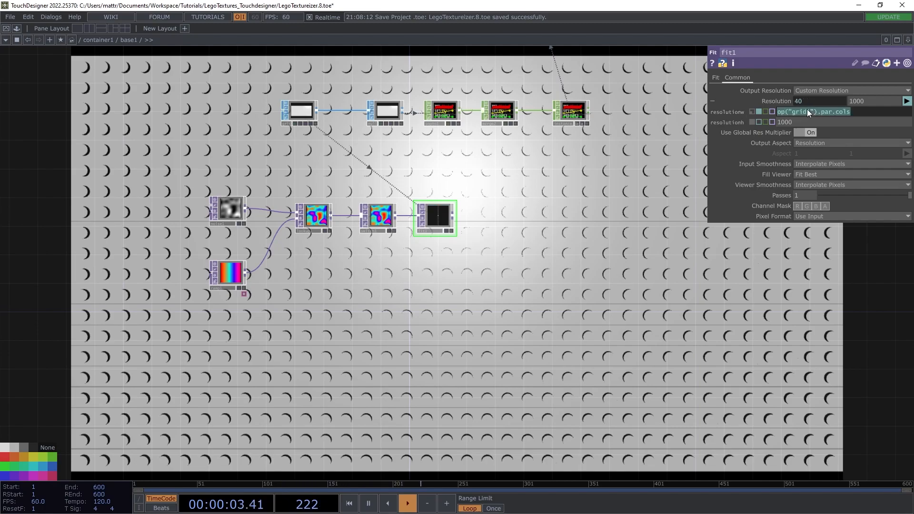
click(758, 124)
key(ctrl+v)
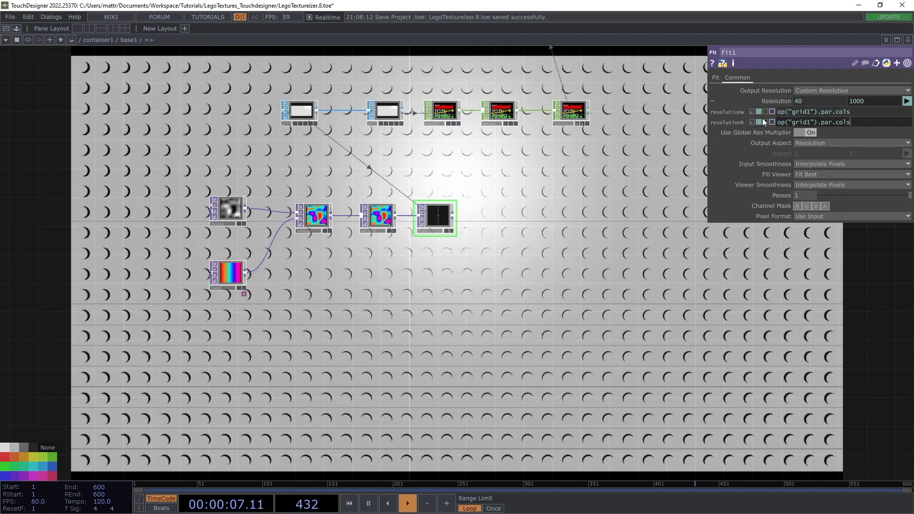
key(BackSpace)
key(BackSpace)
key(BackSpace)
key(BackSpace)
text(rows)
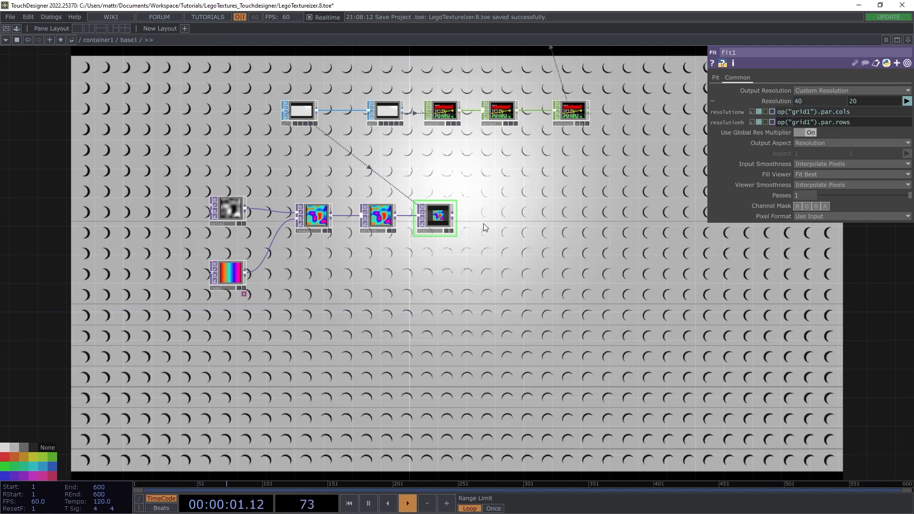
Set the Fit TOP's fit mode to Fill
scroll(478, 224, up, 5)
scroll(373, 224, up, 3)
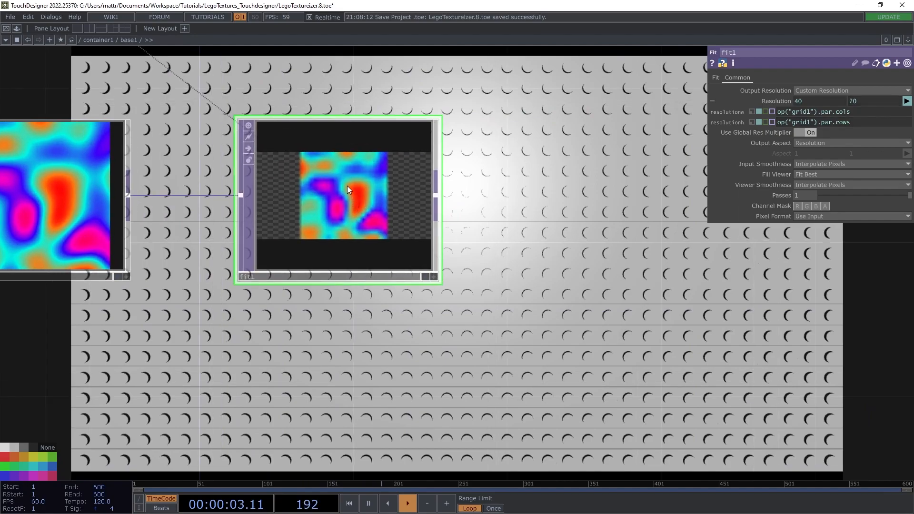
click(719, 77)
click(803, 88)
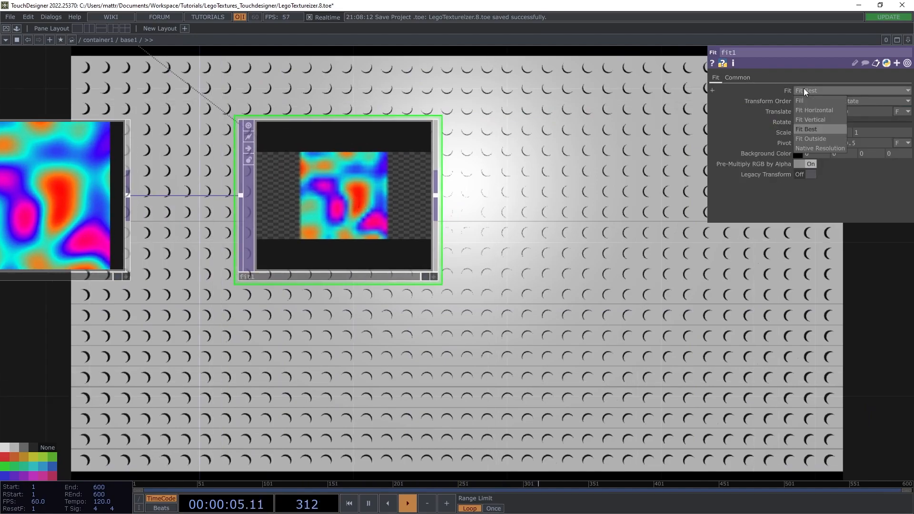
click(799, 96)
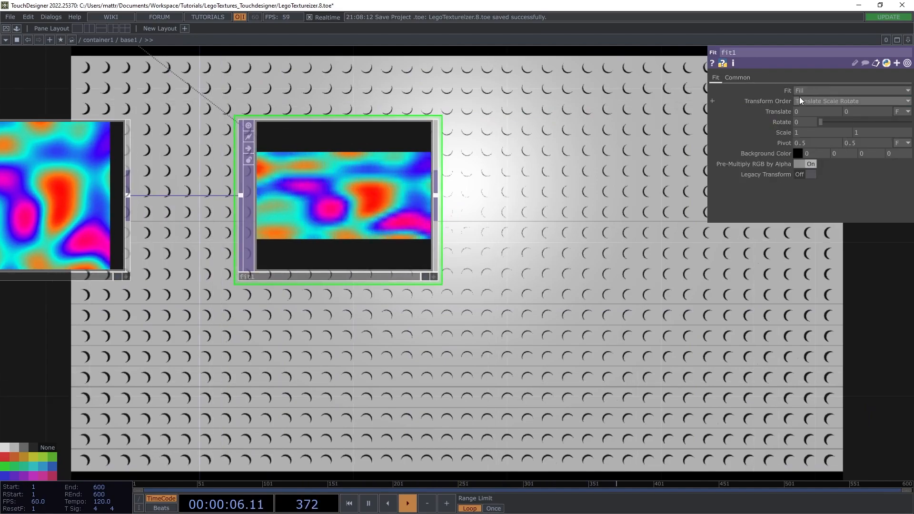
Set both the Input Smoothness and Viewer Smoothness of the Fit TOP to Nearest Pixel and inspect the pixelated image
click(737, 77)
click(824, 163)
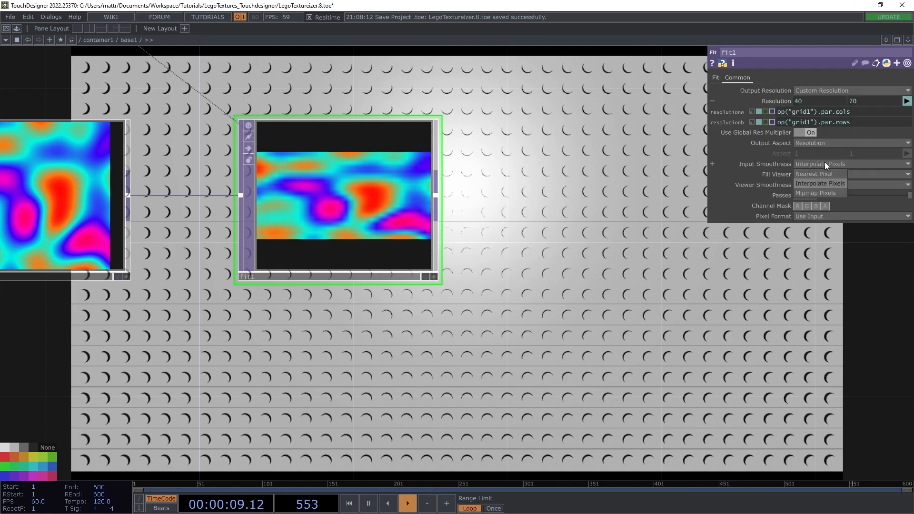
click(824, 173)
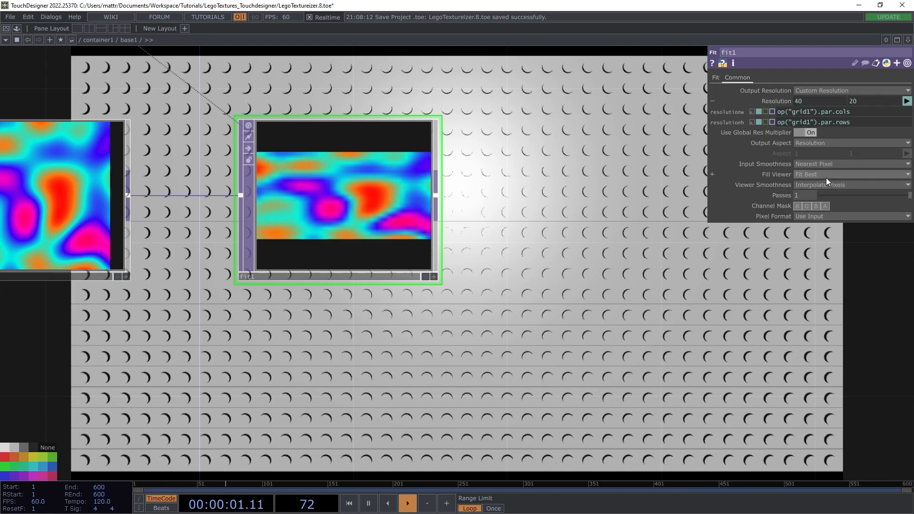
click(825, 183)
click(817, 205)
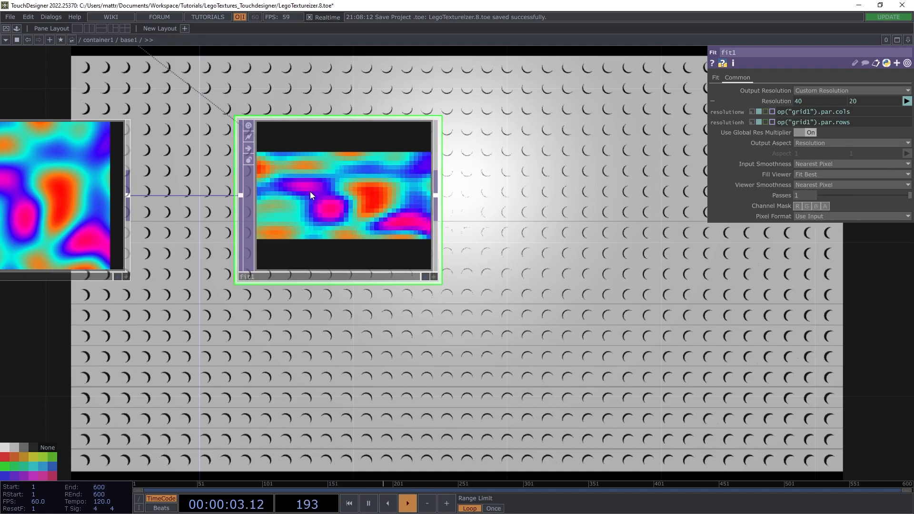
scroll(315, 200, up, 10)
scroll(309, 203, down, 10)
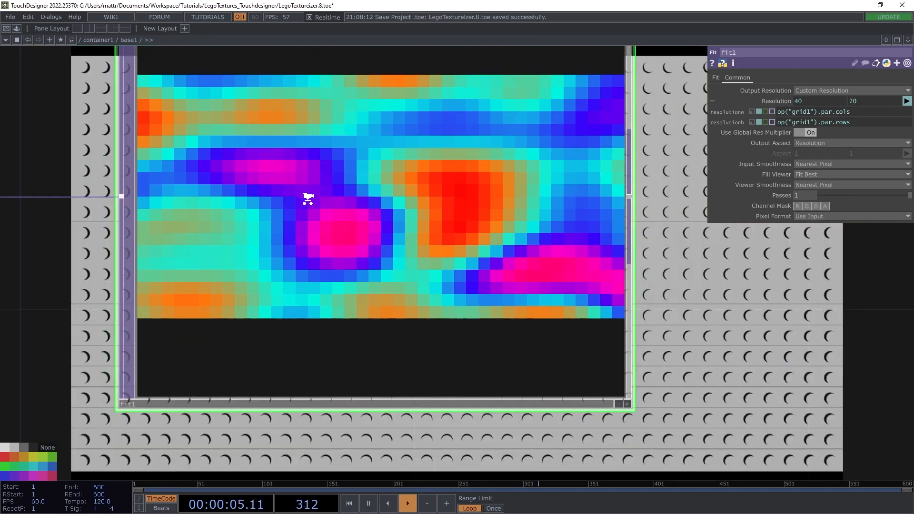
Set the Ramp TOP's Interpolate Notches to Step so the colors have hard edges
drag(249, 285, 376, 285)
scroll(292, 213, down, 5)
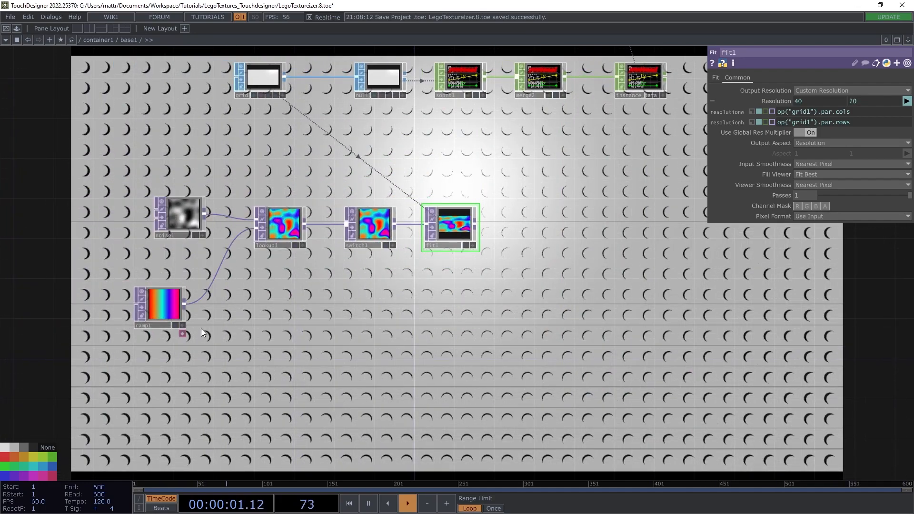
click(158, 308)
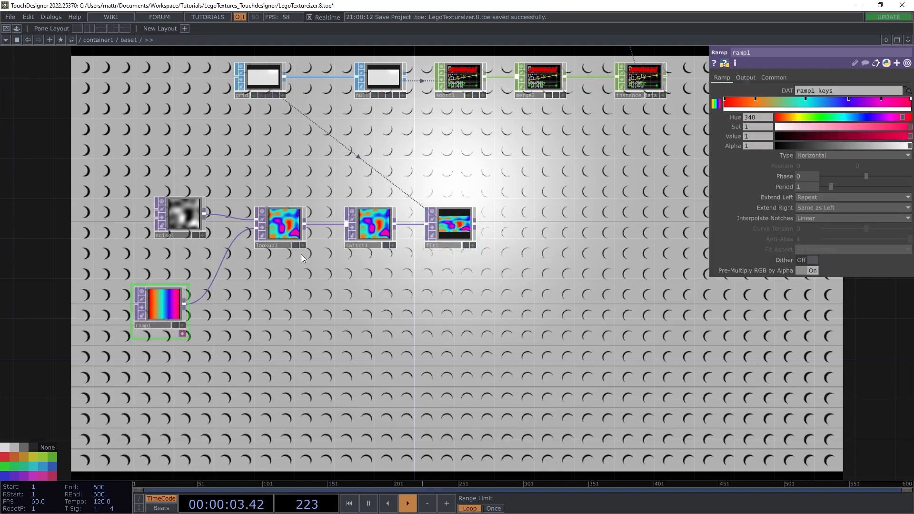
click(804, 219)
click(810, 227)
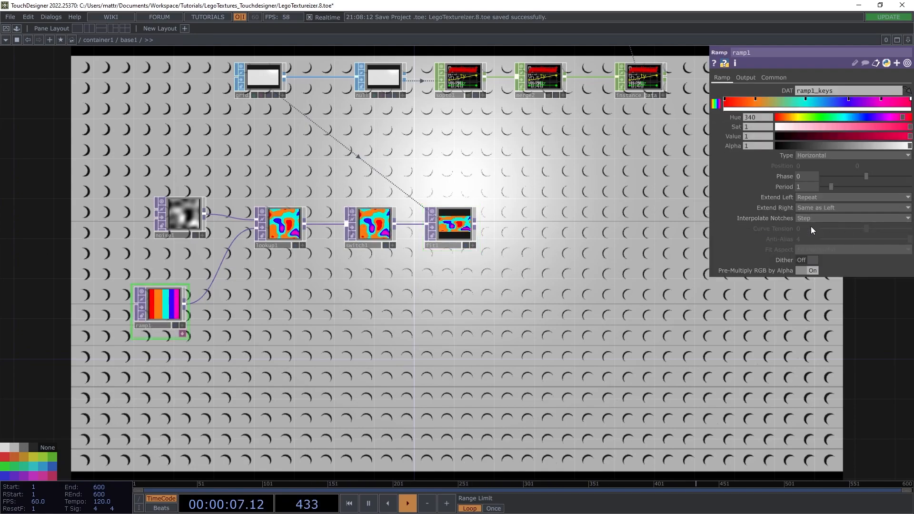
scroll(367, 220, up, 4)
scroll(369, 221, down, 6)
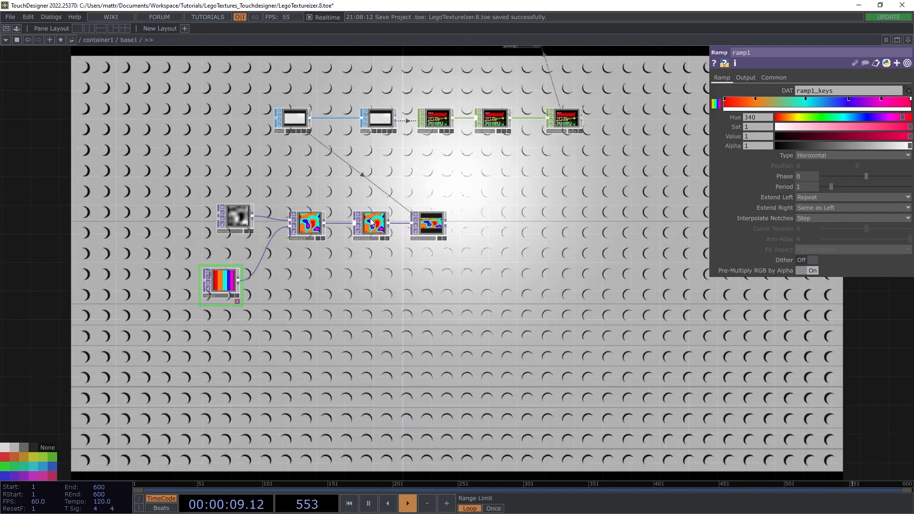
Add a TOP to CHOP after the Fit TOP to convert its image into channels
drag(510, 174, 494, 193)
scroll(463, 233, up, 3)
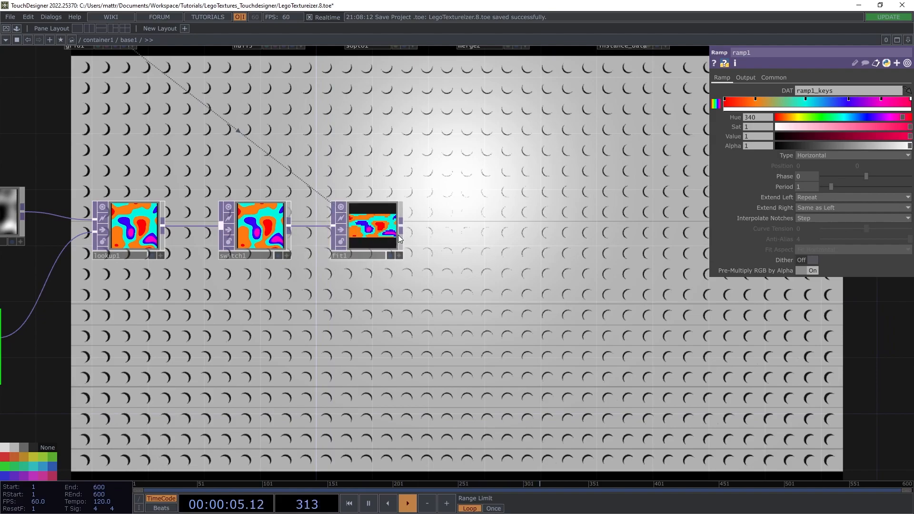
drag(406, 224, 361, 218)
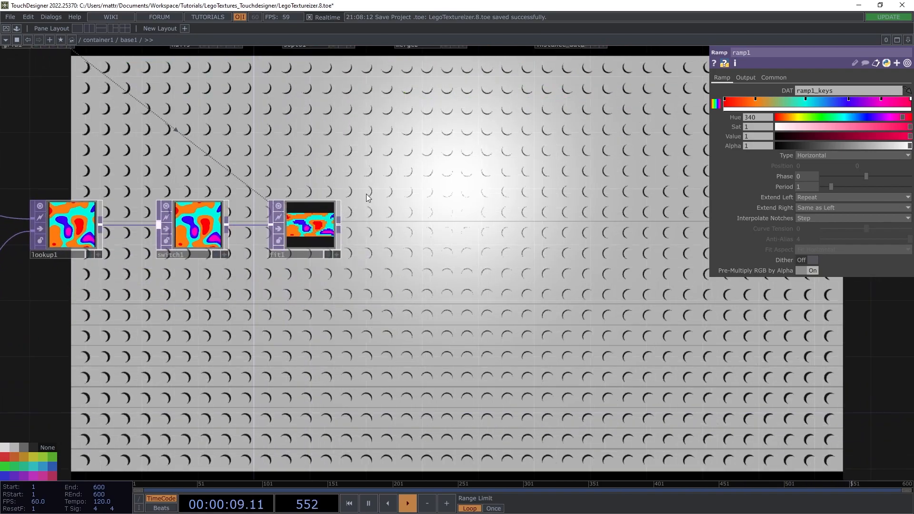
right_click(342, 224)
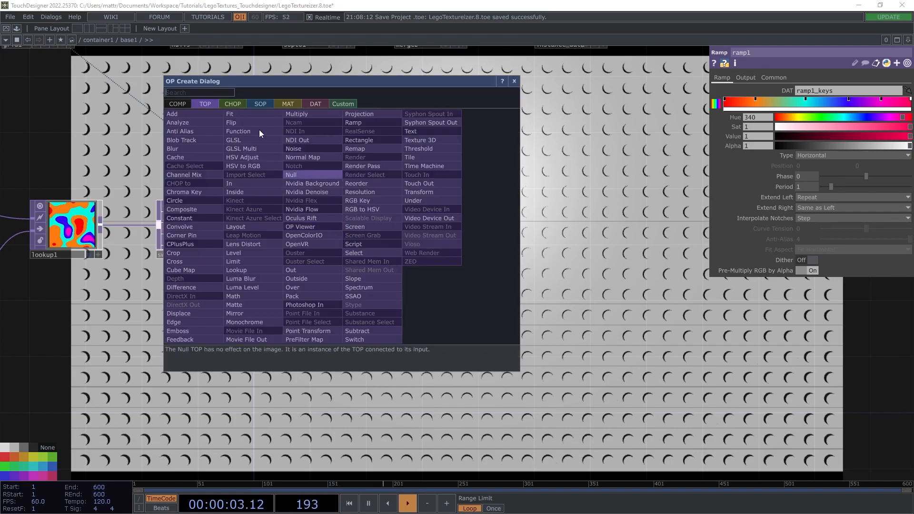
click(241, 105)
click(204, 123)
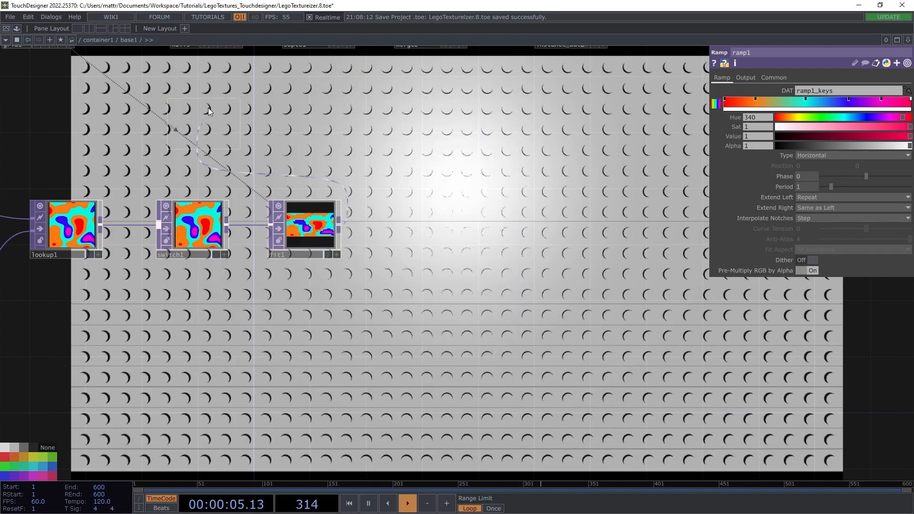
click(423, 221)
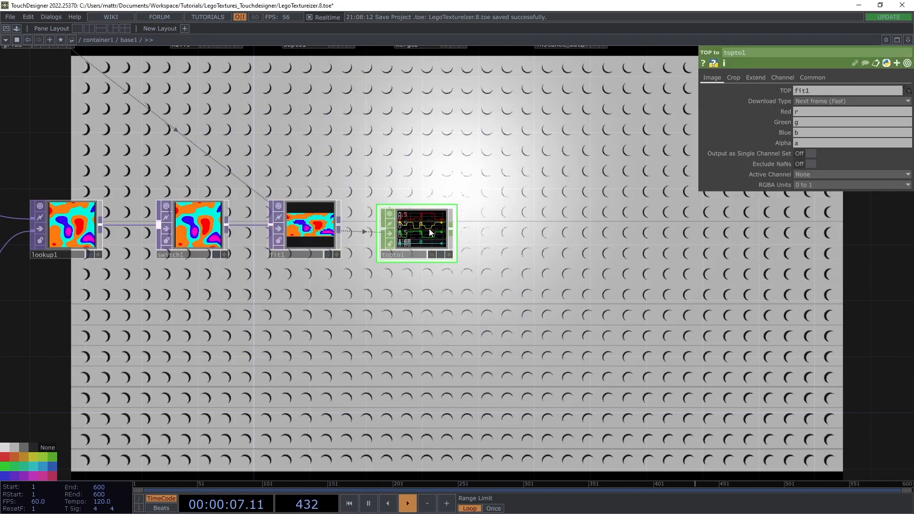
Set the TOP to CHOP's crop to Full Image and check its channels
click(734, 77)
click(802, 87)
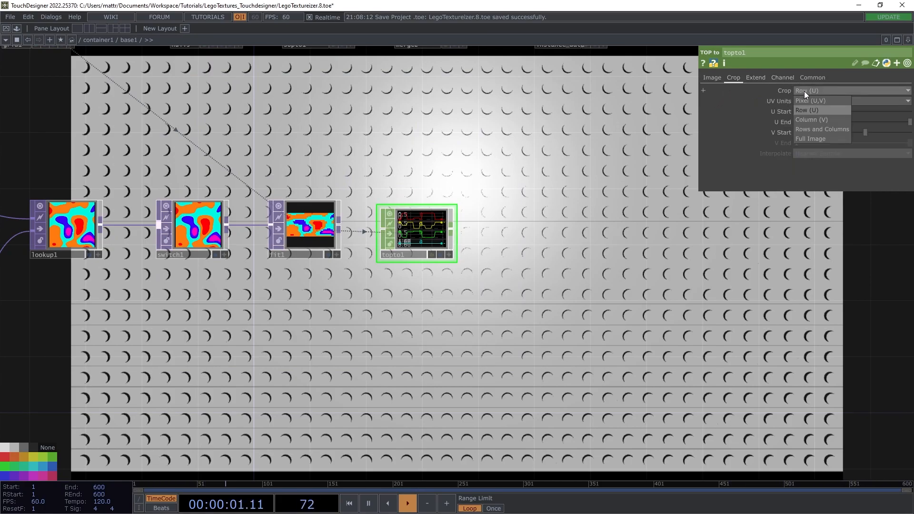
click(808, 136)
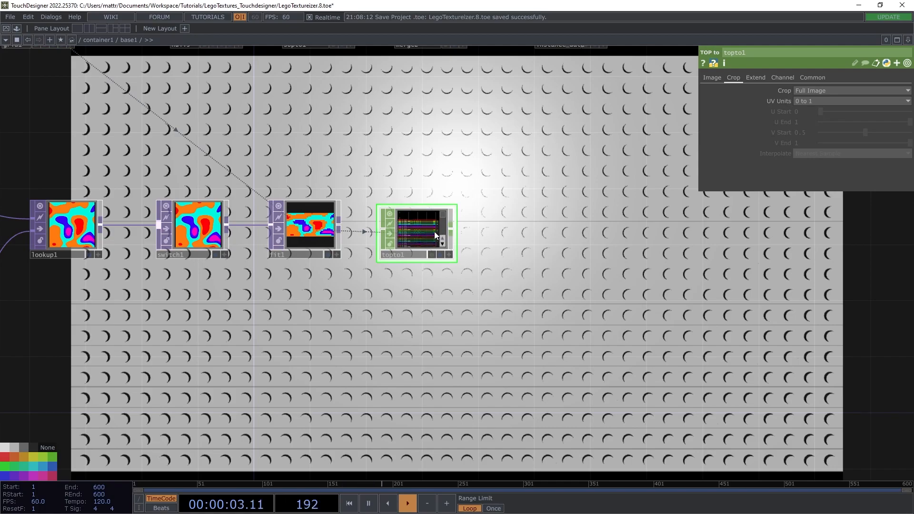
scroll(373, 191, up, 4)
scroll(428, 199, down, 4)
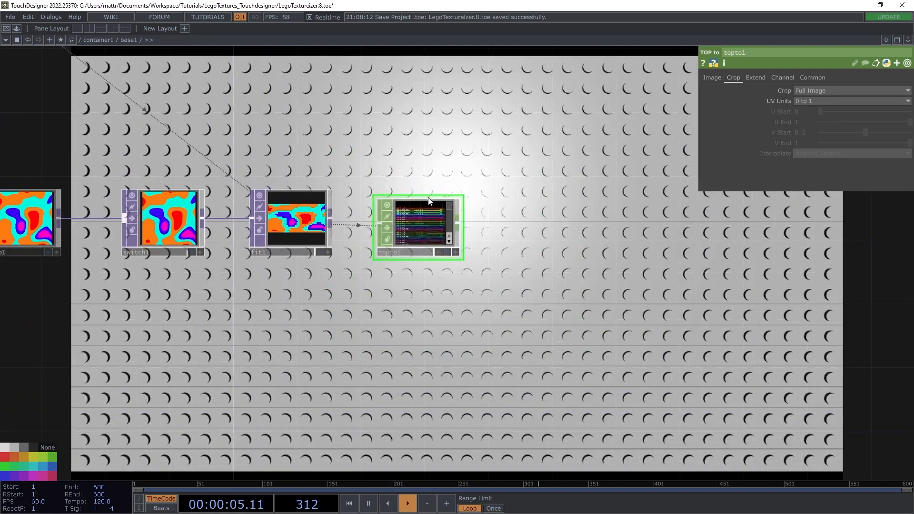
Nudge the TOP to CHOP node upward and add a Shuffle CHOP fed by its output
drag(465, 227, 452, 215)
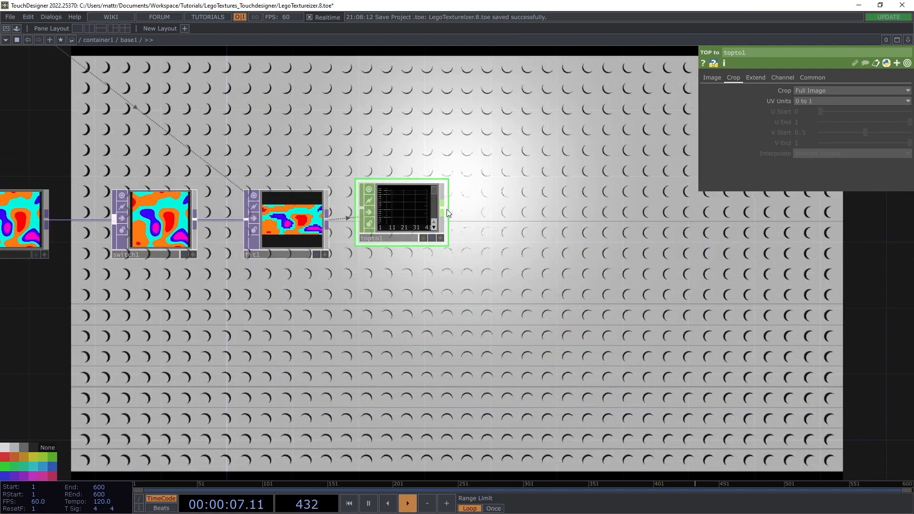
right_click(448, 213)
click(525, 289)
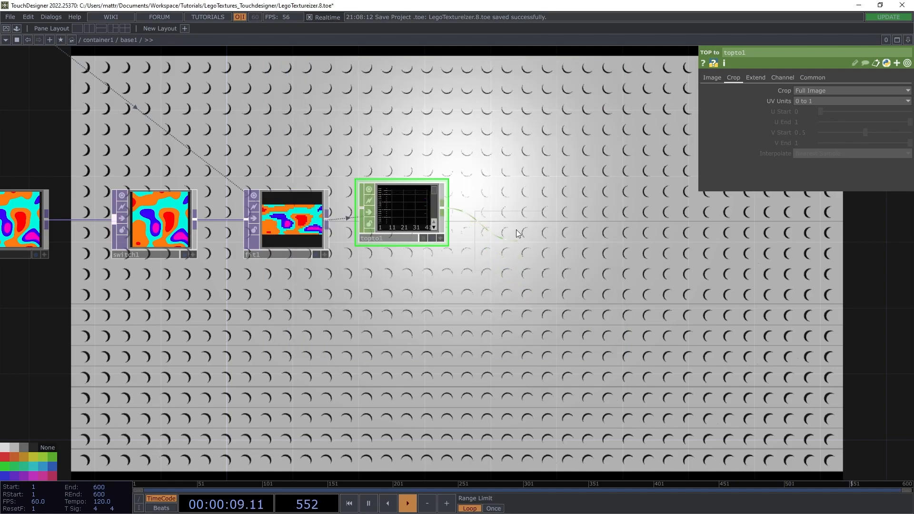
click(519, 206)
drag(518, 212, 525, 217)
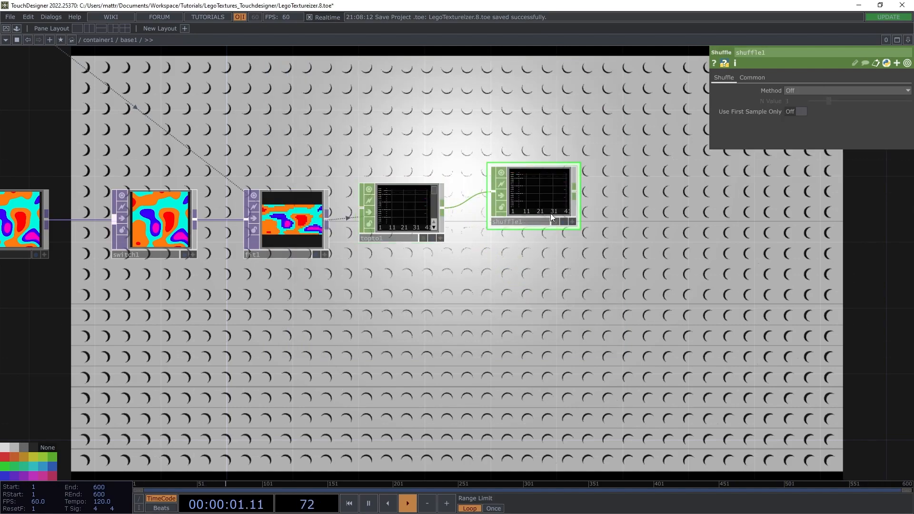
Set the Shuffle CHOP's method to Sequence Channels by Name and line the node up with the TOP to CHOP
click(787, 90)
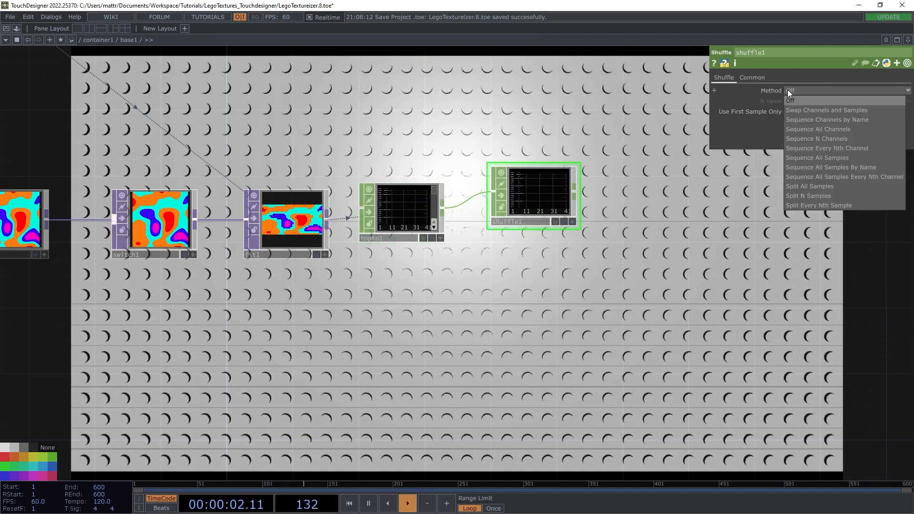
click(840, 121)
scroll(617, 220, up, 5)
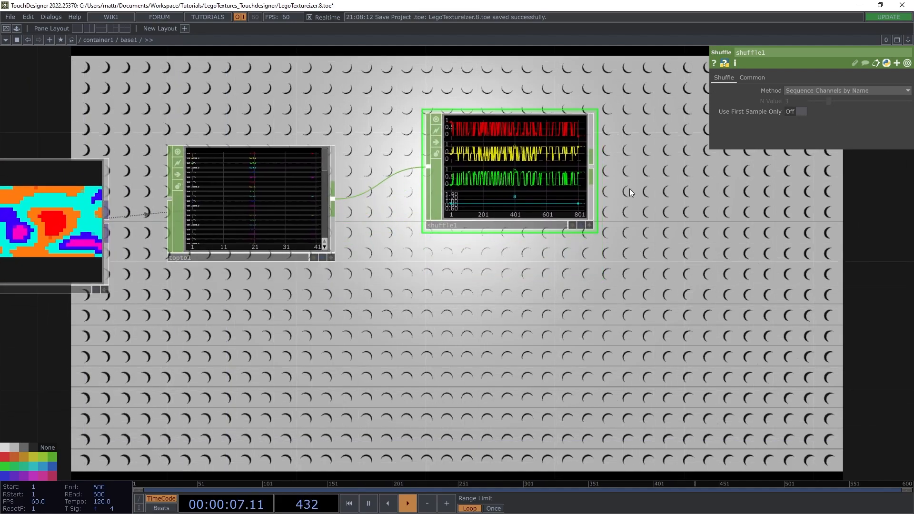
drag(544, 150, 544, 182)
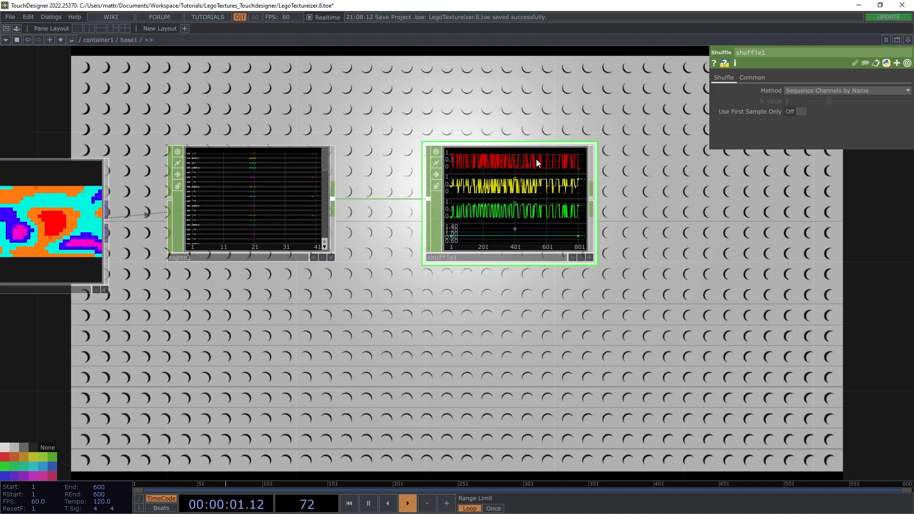
scroll(424, 104, down, 5)
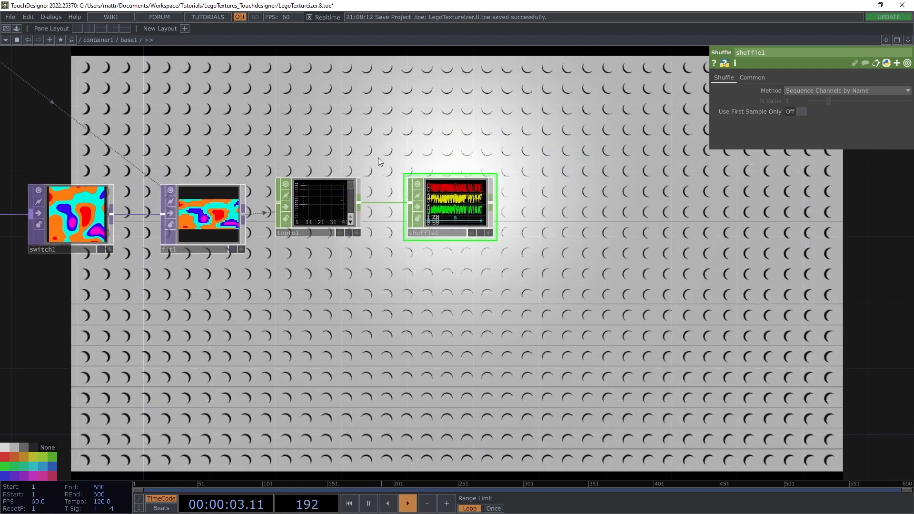
Move merge2 closer to instance_data and wire the Shuffle CHOP's output into it as a second input
click(321, 212)
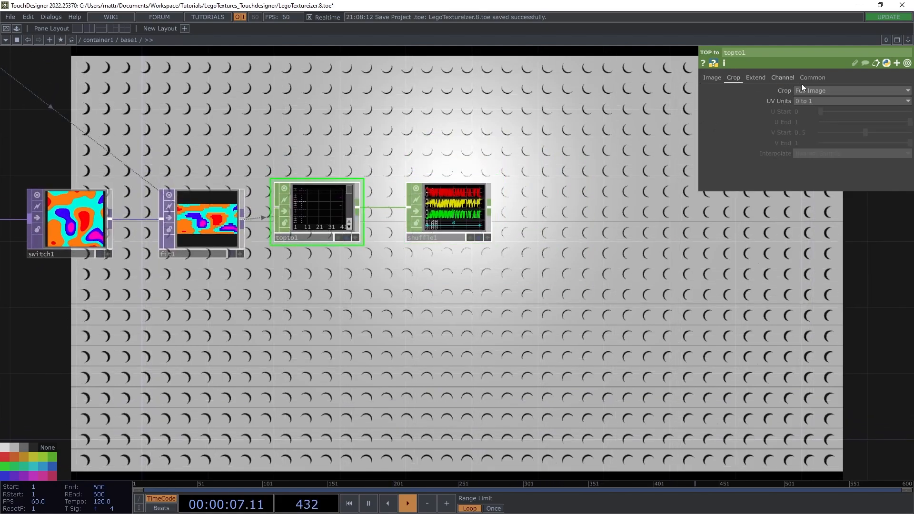
click(461, 219)
drag(482, 134, 478, 171)
scroll(478, 171, down, 3)
drag(521, 132, 477, 216)
drag(344, 141, 461, 141)
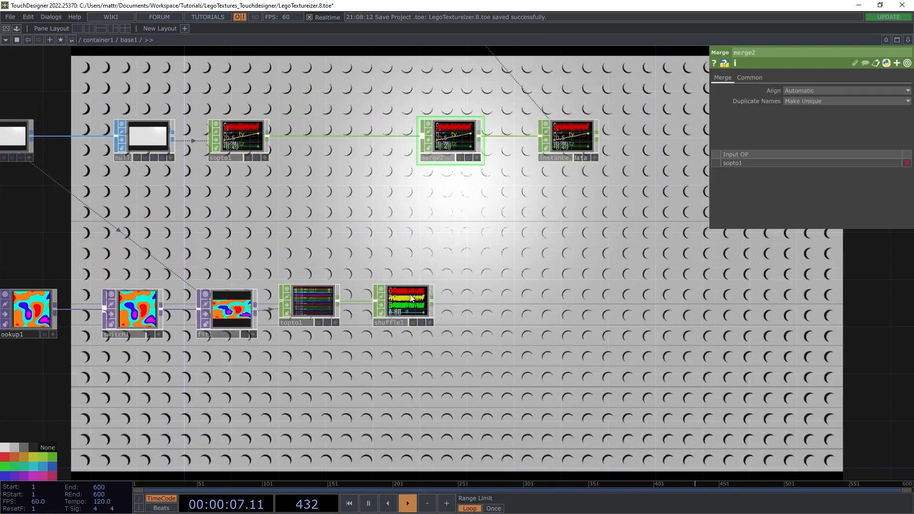
drag(432, 301, 420, 157)
Map geo1's instance color R, G and B to the r, g and b channels
drag(444, 76, 432, 212)
drag(395, 172, 409, 217)
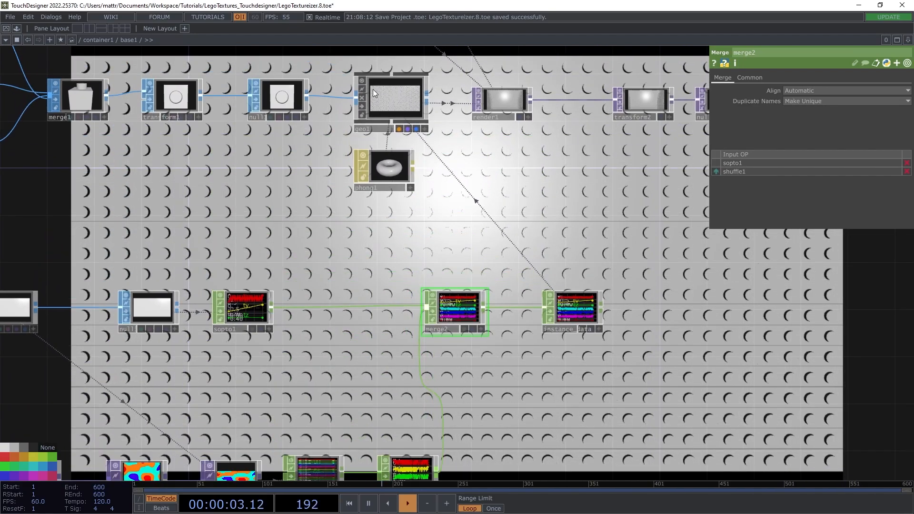
click(383, 89)
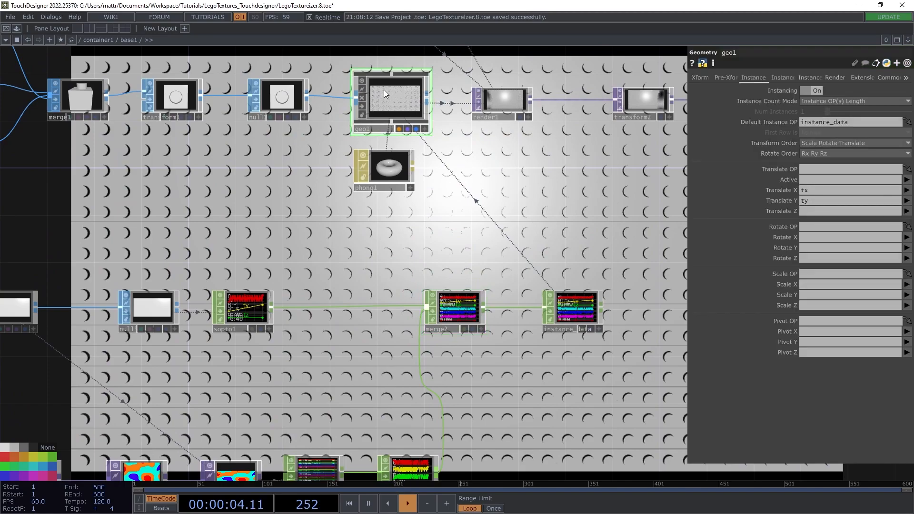
click(787, 77)
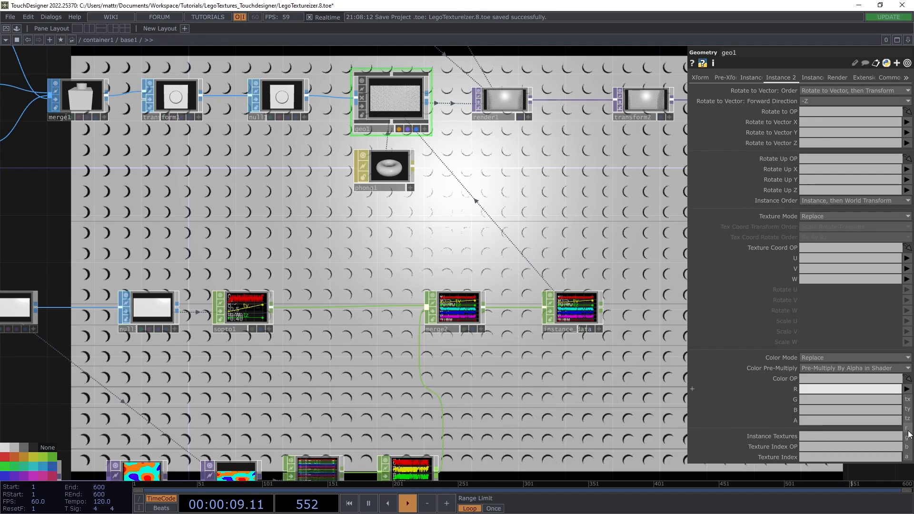
click(908, 429)
click(907, 400)
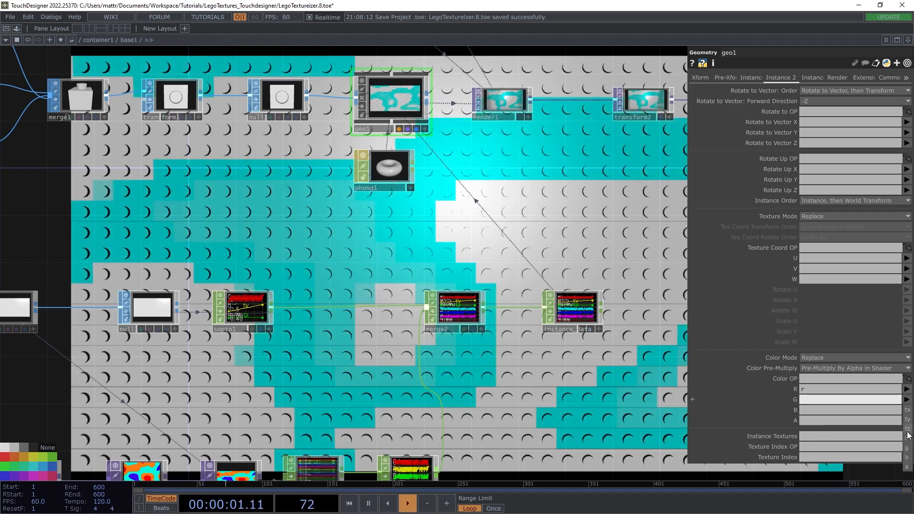
click(908, 448)
click(907, 411)
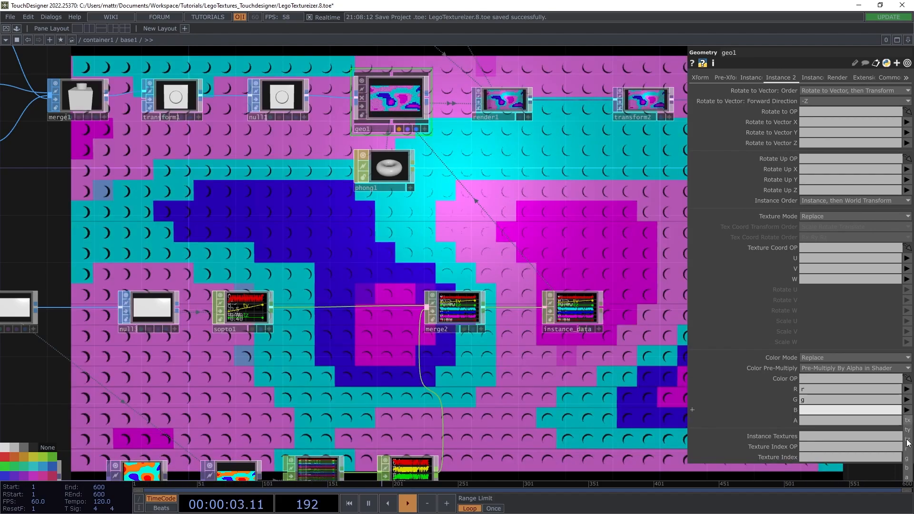
click(908, 469)
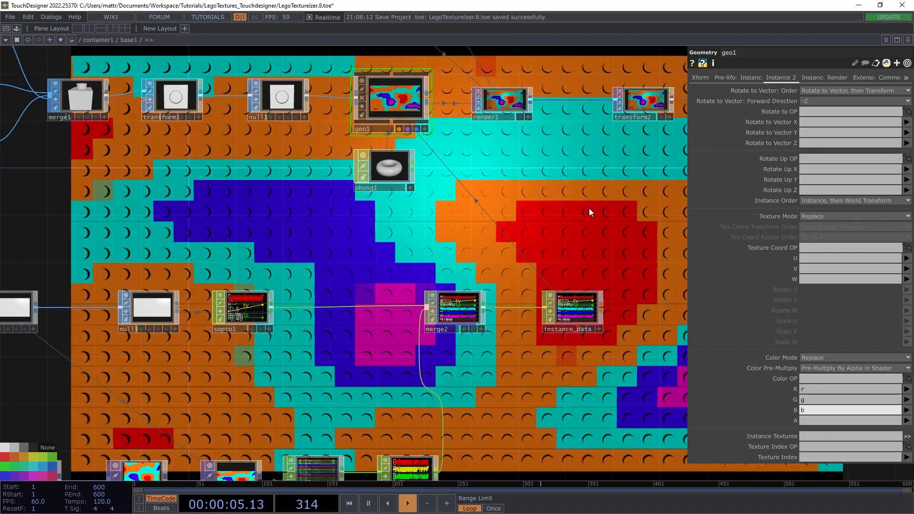
scroll(590, 207, right, 3)
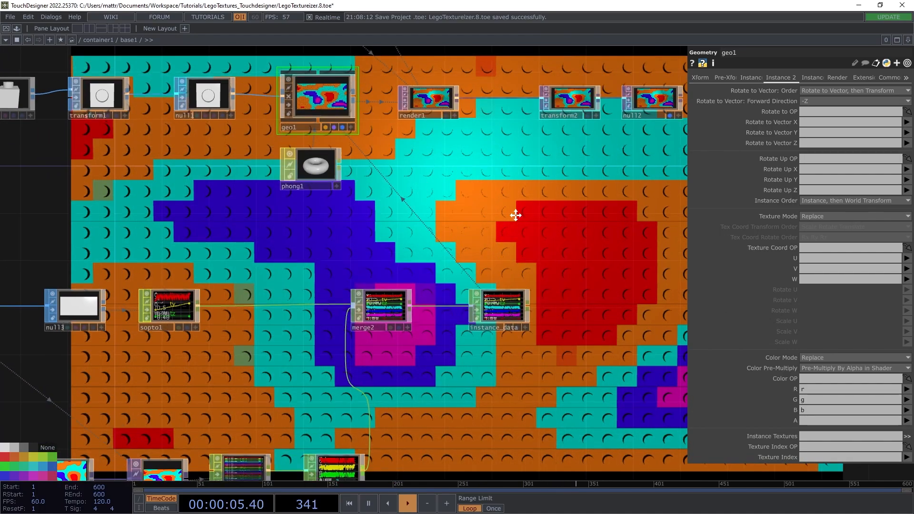
click(908, 389)
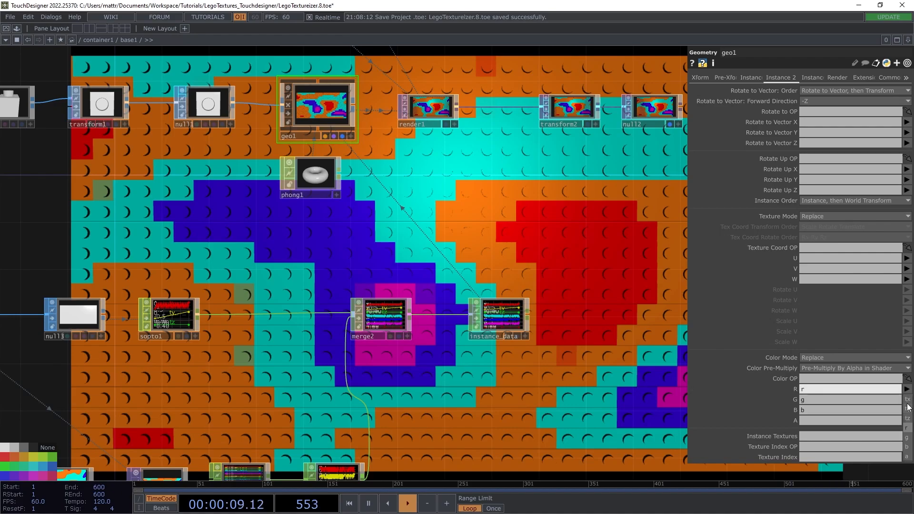
click(869, 399)
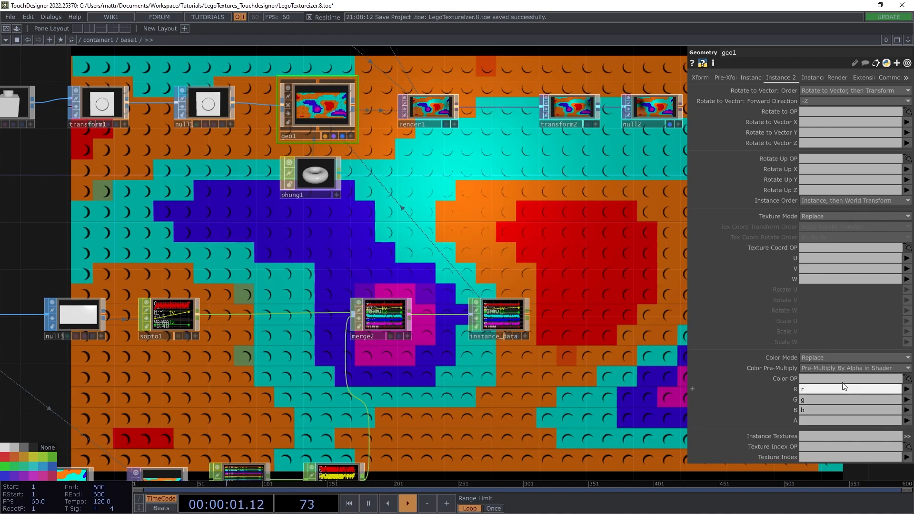
Animate the Noise TOP by setting its Translate Z to the expression absTime.seconds *.2
scroll(592, 215, right, 5)
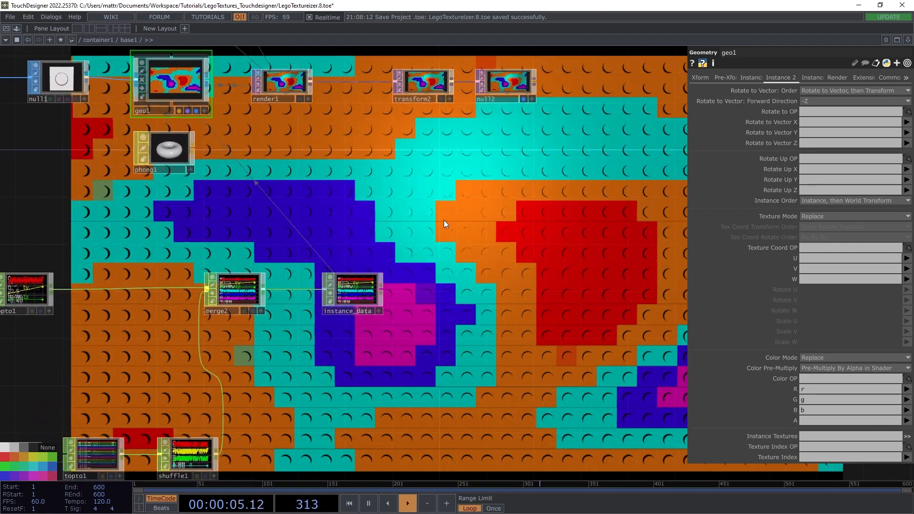
scroll(449, 214, down, 3)
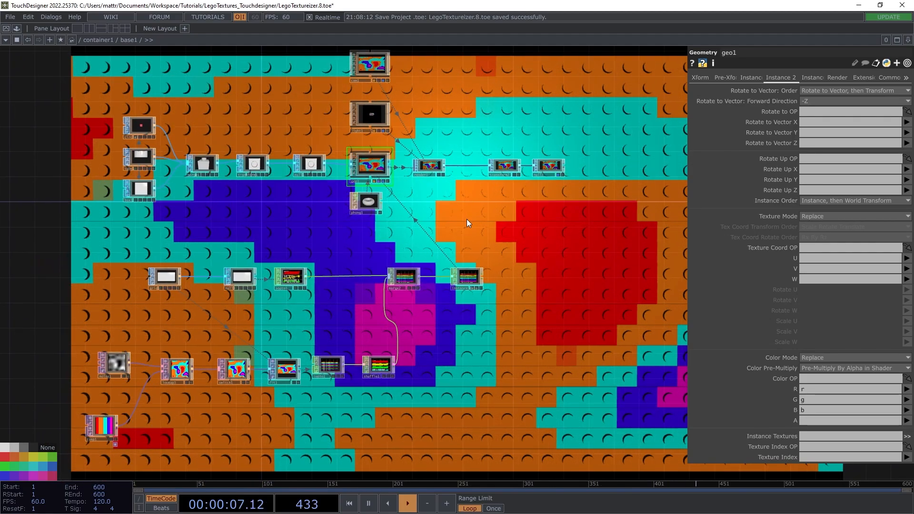
key(p)
scroll(506, 198, left, 3)
scroll(506, 198, down, 2)
scroll(353, 245, down, 2)
scroll(327, 238, right, 3)
scroll(369, 204, up, 3)
click(231, 258)
key(p)
click(750, 77)
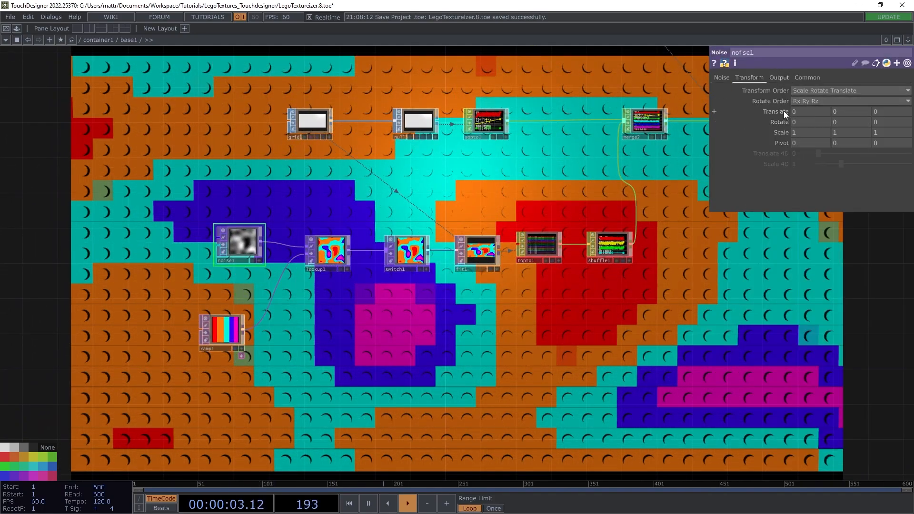
click(783, 112)
click(761, 143)
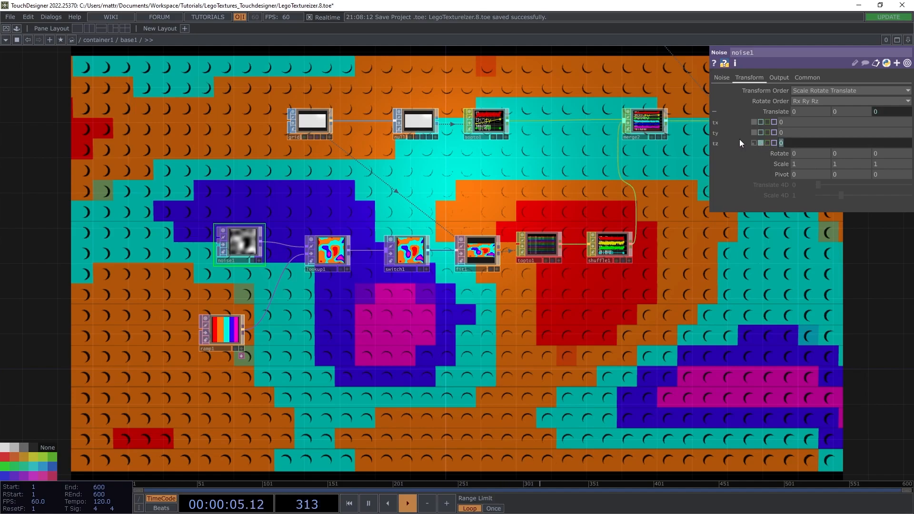
text(absTime.seconds *.2)
key(Return)
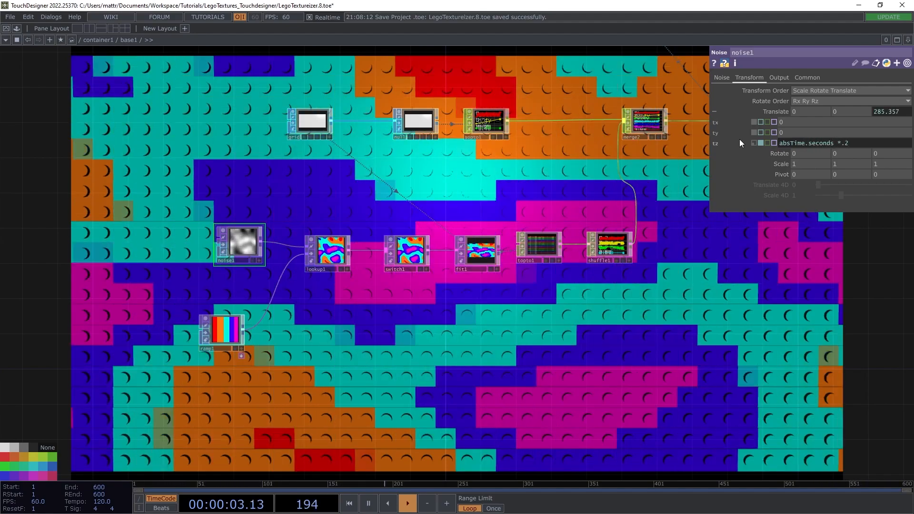
Reuse the Noise TOP's Translate Z expression for Translate Y, setting it to absTime.seconds *.3
click(799, 143)
key(ctrl+c)
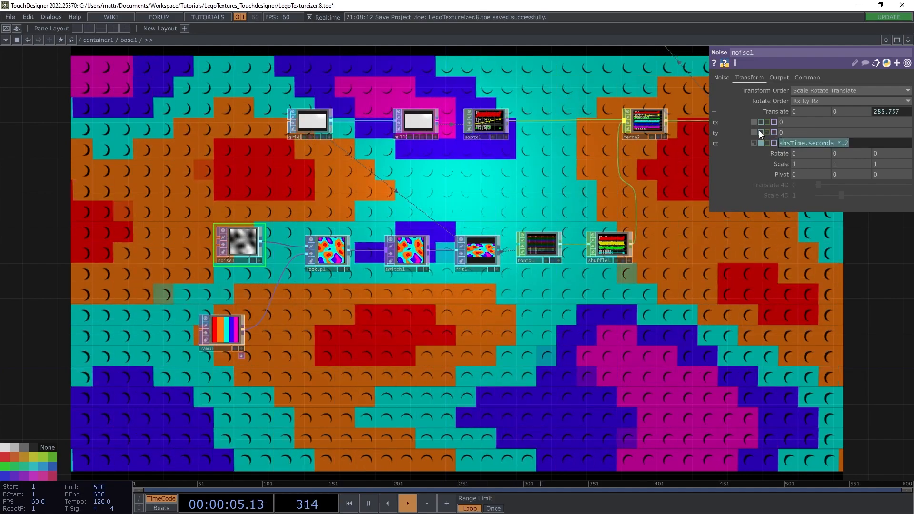
click(760, 132)
click(784, 132)
key(ctrl+v)
key(BackSpace)
text(3)
key(Return)
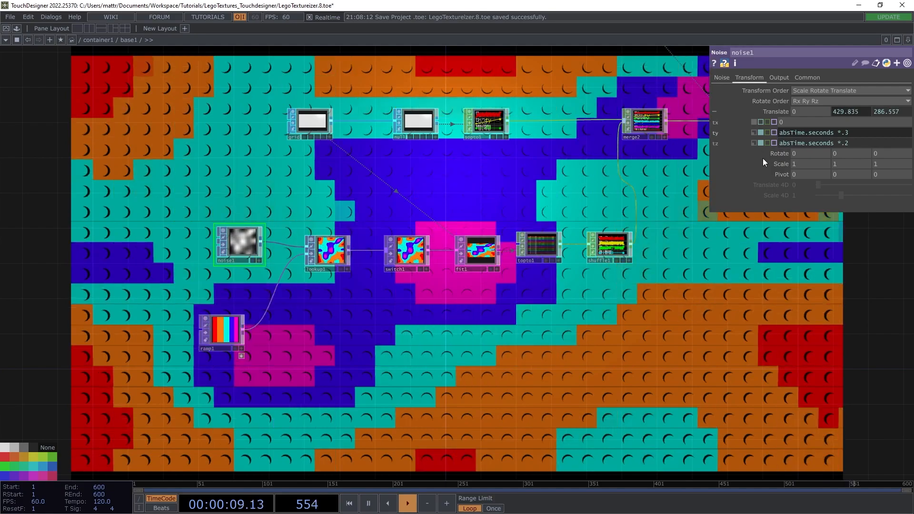
Change the Noise TOP's Translate Y expression to absTime.seconds *.1
drag(667, 325, 545, 341)
drag(188, 338, 247, 337)
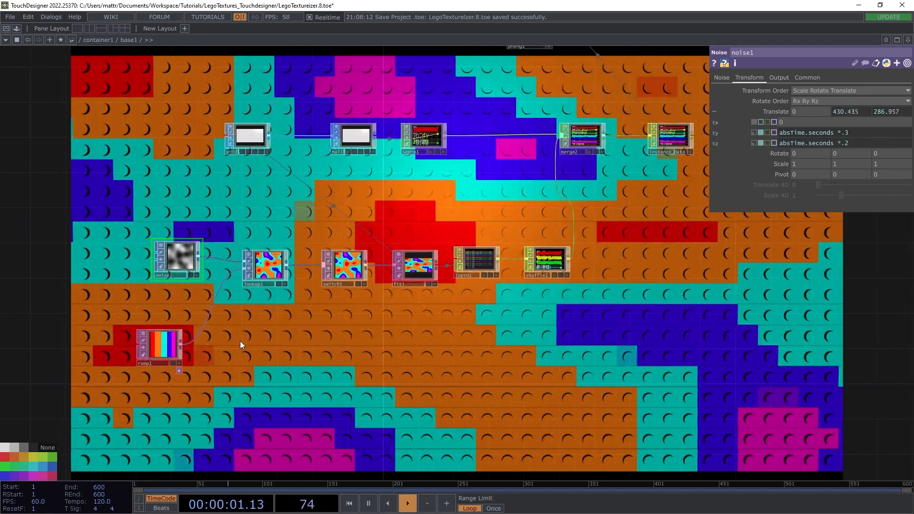
click(864, 129)
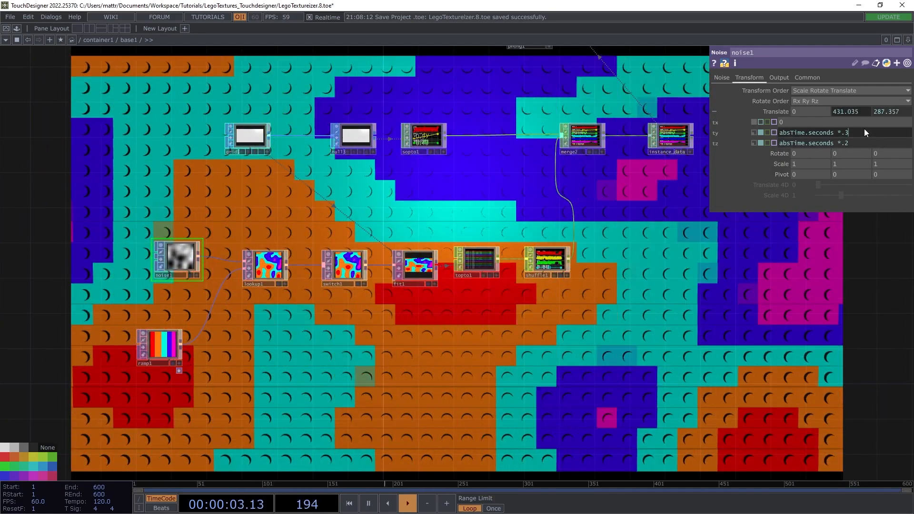
key(BackSpace)
text(1)
key(Return)
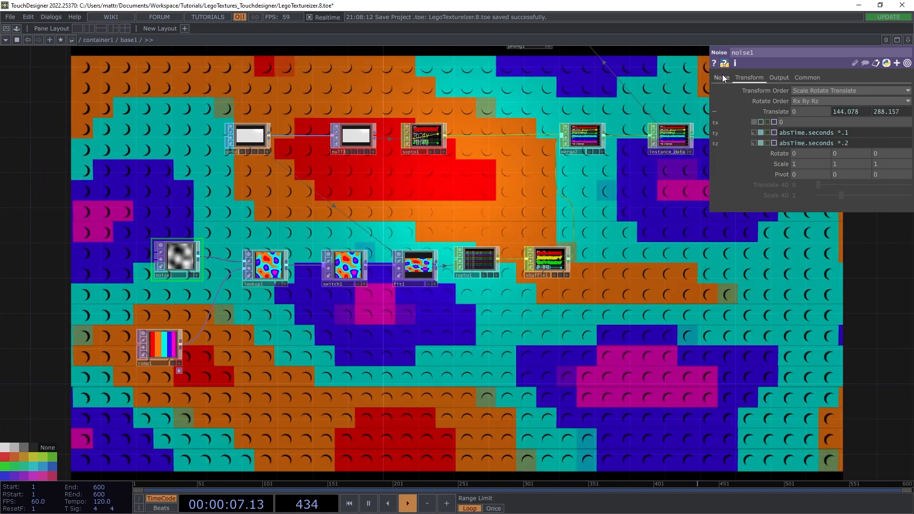
Tune the Noise TOP's exponent to about 0.89 and its amplitude to about 0.72
click(721, 77)
mouse_move(841, 164)
mouse_down()
mouse_move(863, 165)
mouse_move(838, 166)
mouse_move(852, 175)
mouse_up()
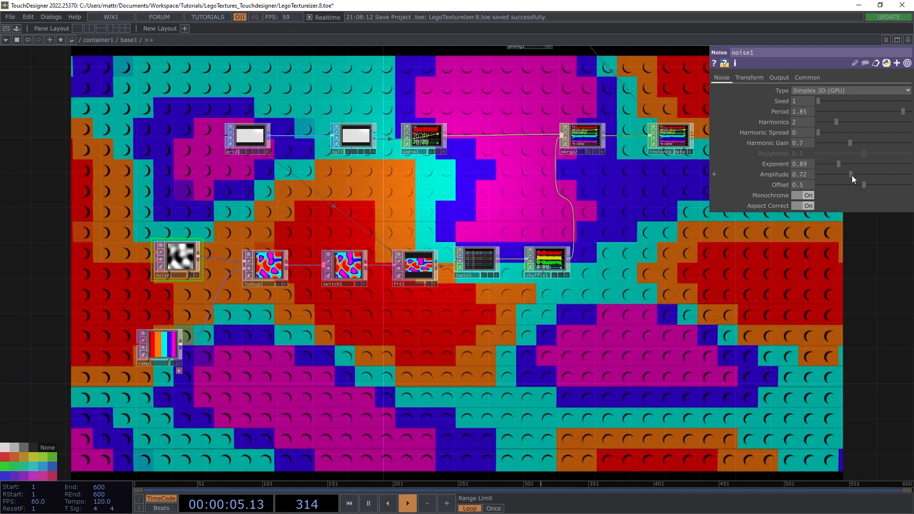
Recolor ramp1's cyan key to red with hue 0 and value about 0.975
click(161, 347)
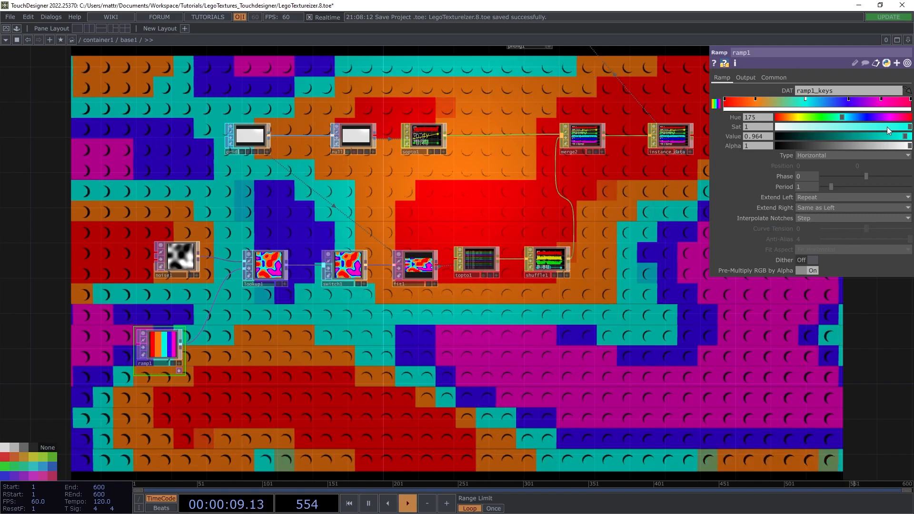
click(868, 136)
drag(871, 141, 907, 136)
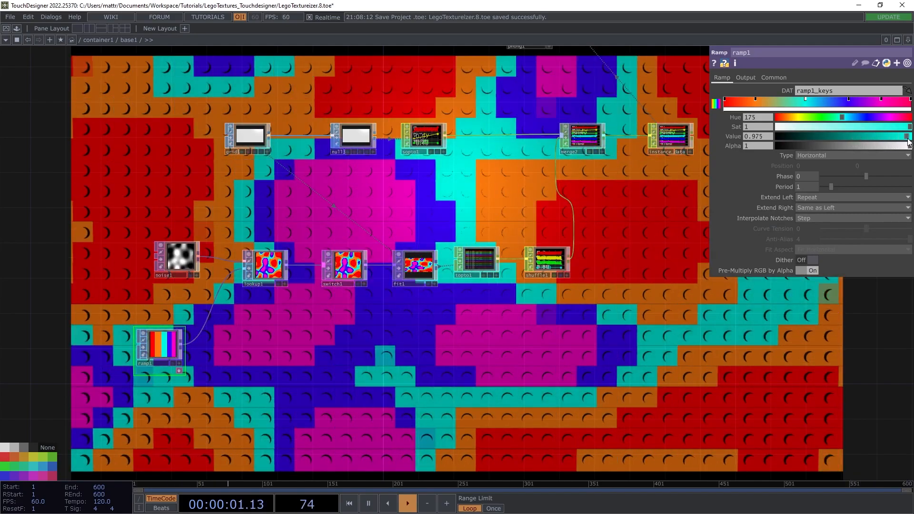
drag(844, 119, 778, 115)
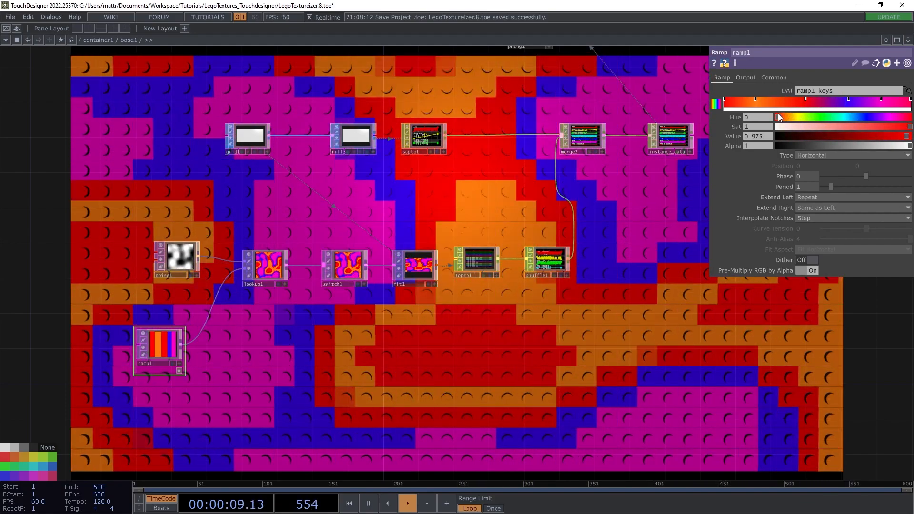
Shift noise1 and ramp1 upward and place a Video Device In TOP below the ramp
drag(452, 224, 367, 283)
drag(547, 167, 563, 213)
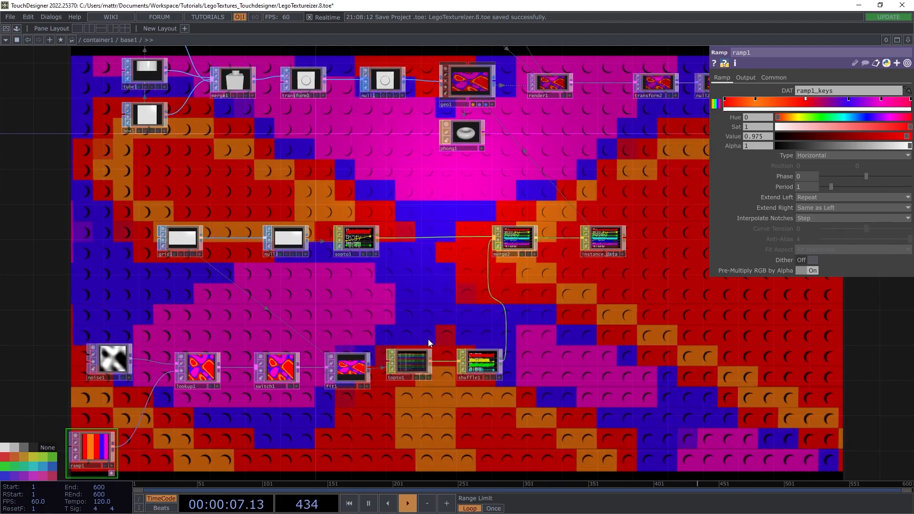
drag(402, 282, 537, 131)
drag(236, 177, 228, 169)
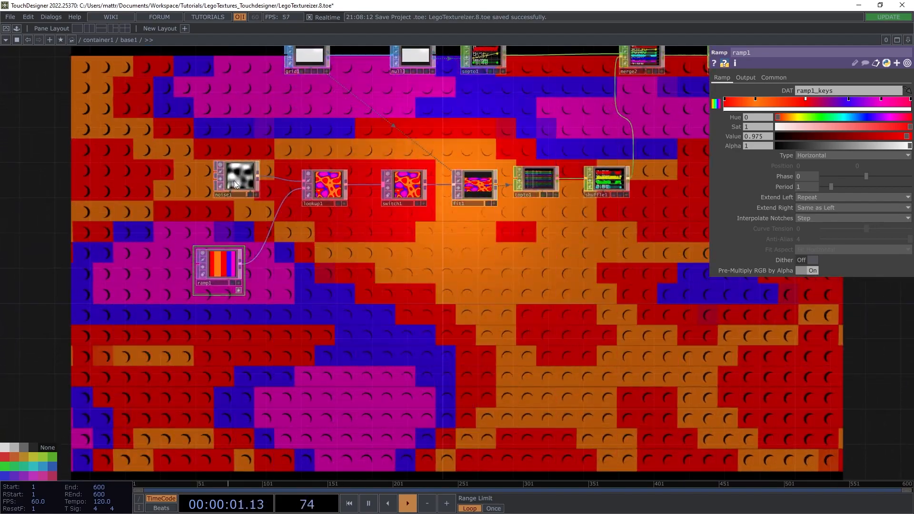
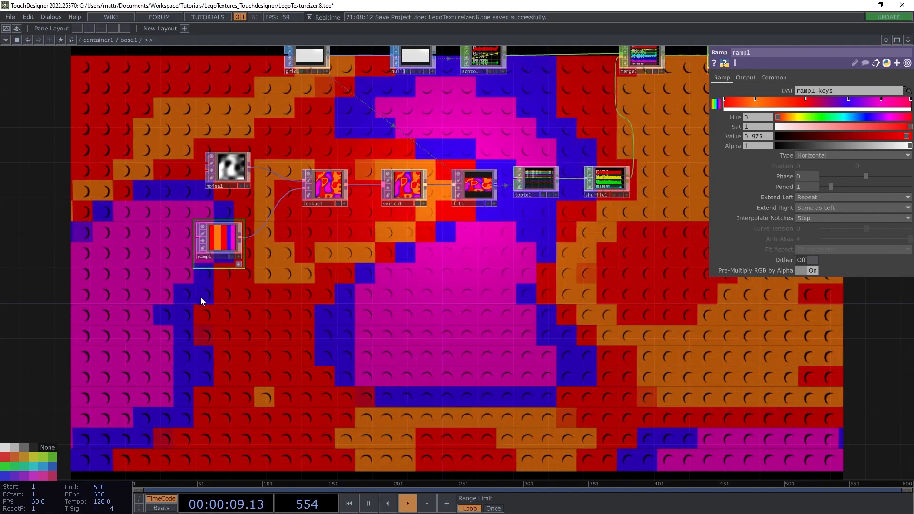
key(Tab)
click(63, 196)
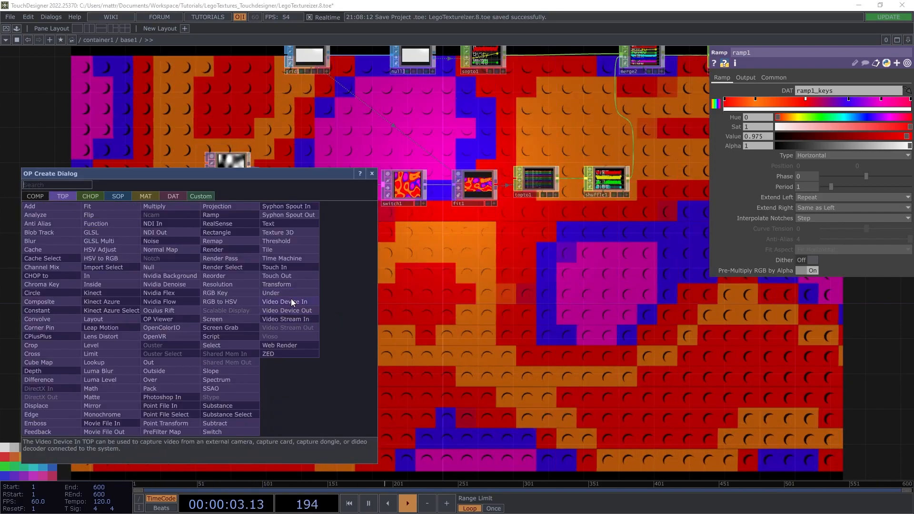
click(290, 300)
click(221, 316)
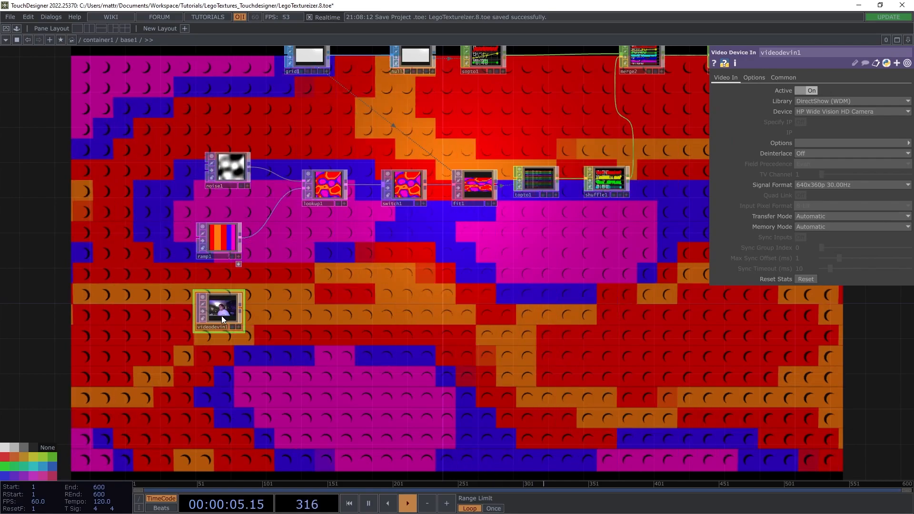
Set the Video Device In TOP's device to c922 Pro Stream Webcam
click(806, 112)
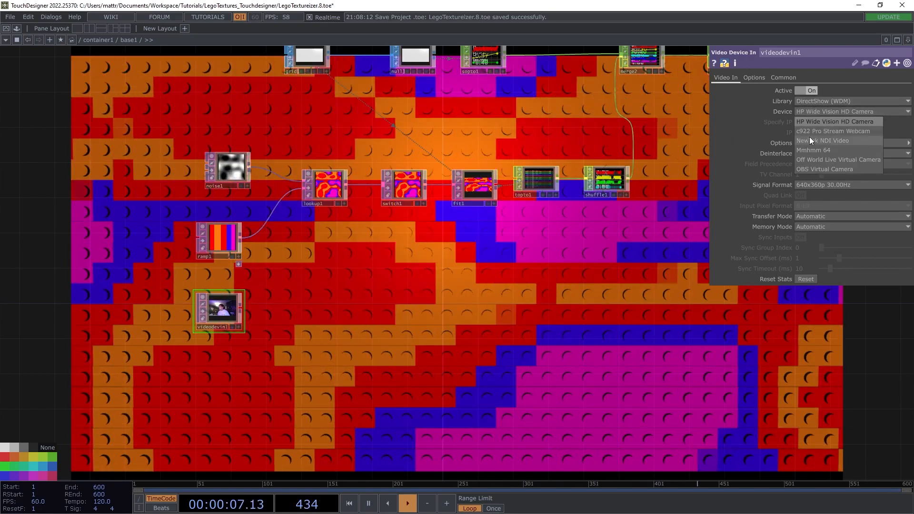
click(809, 136)
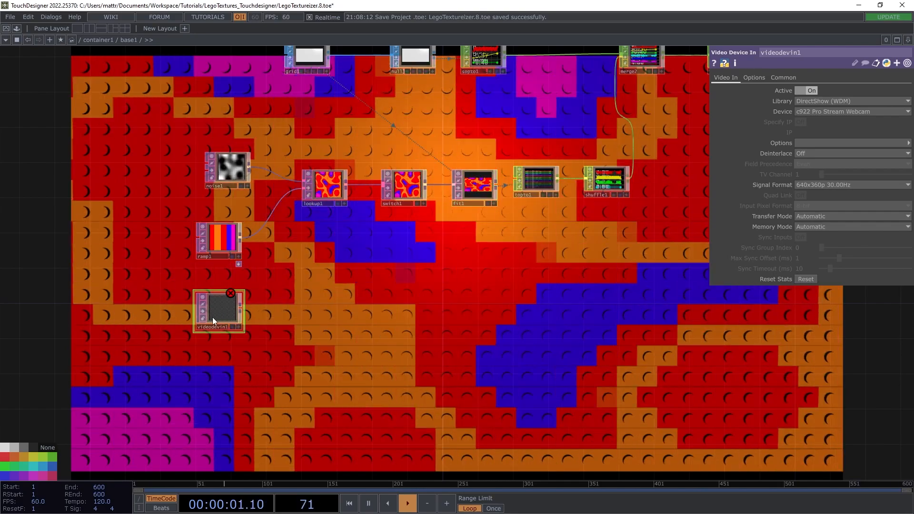
drag(216, 316, 227, 302)
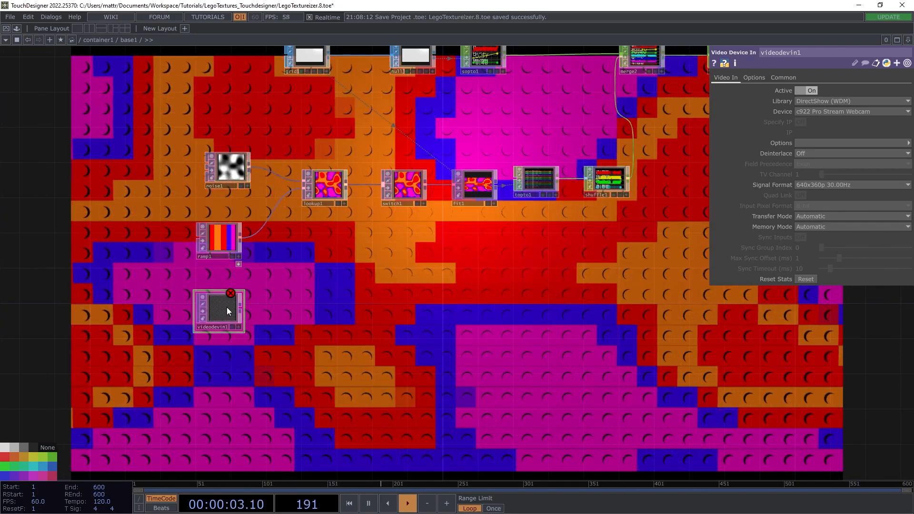
Go up to container1 and deactivate the original Video Device In TOP that uses the same webcam
scroll(227, 307, down, 8)
scroll(227, 302, down, 8)
drag(190, 377, 511, 228)
scroll(467, 319, down, 7)
scroll(407, 349, up, 8)
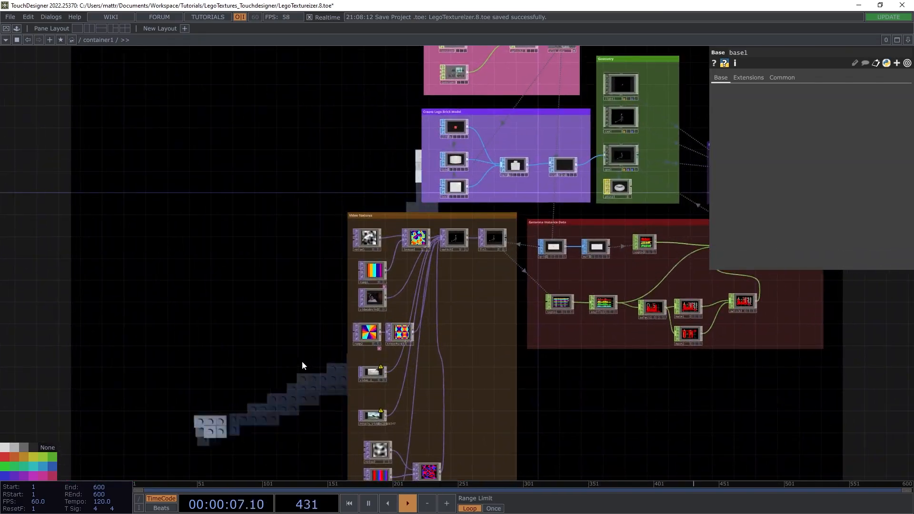
drag(304, 367, 309, 327)
click(379, 256)
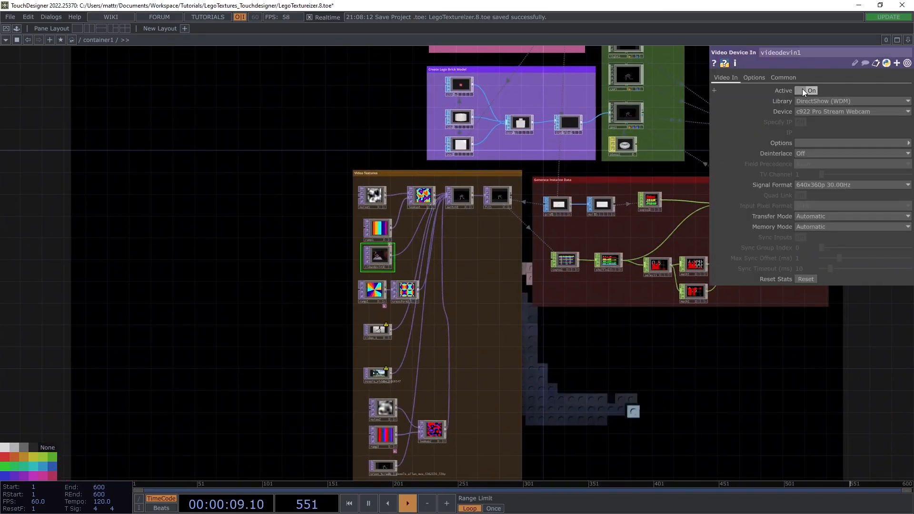
drag(257, 189, 72, 281)
drag(615, 127, 544, 231)
drag(515, 125, 489, 248)
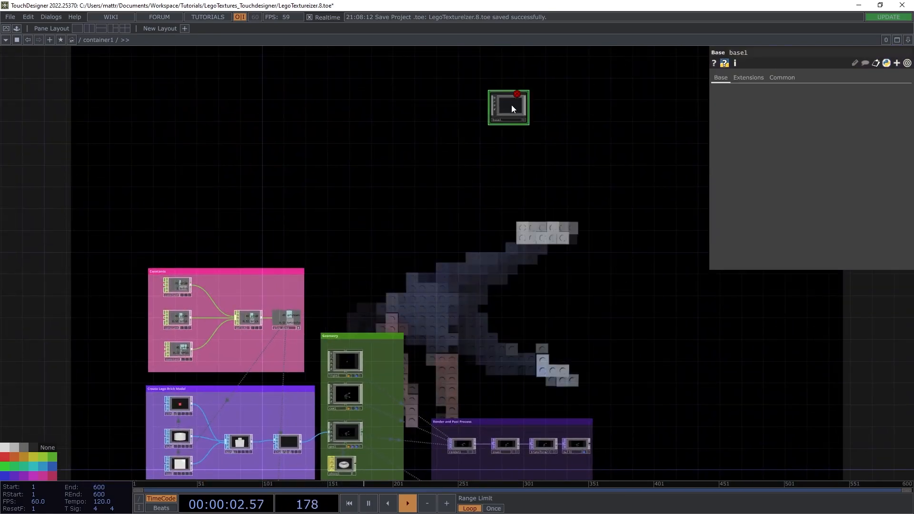
Return inside base1 and wire the webcam TOP into switch1 as its second input
double_click(508, 105)
drag(151, 444, 157, 437)
drag(241, 346, 256, 249)
scroll(160, 367, up, 2)
drag(226, 296, 446, 127)
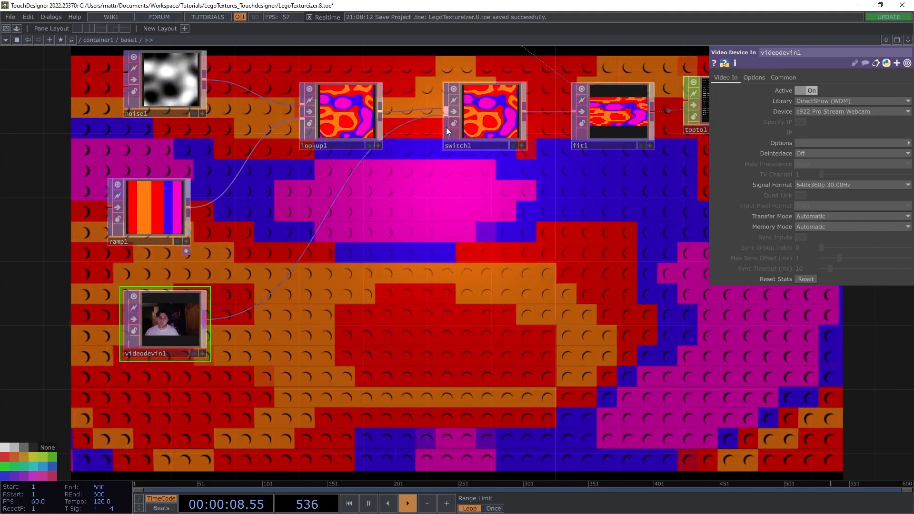
Set switch1's index to 1.5 so the webcam input feeds the bricks
click(473, 127)
drag(819, 88, 833, 94)
drag(606, 281, 322, 220)
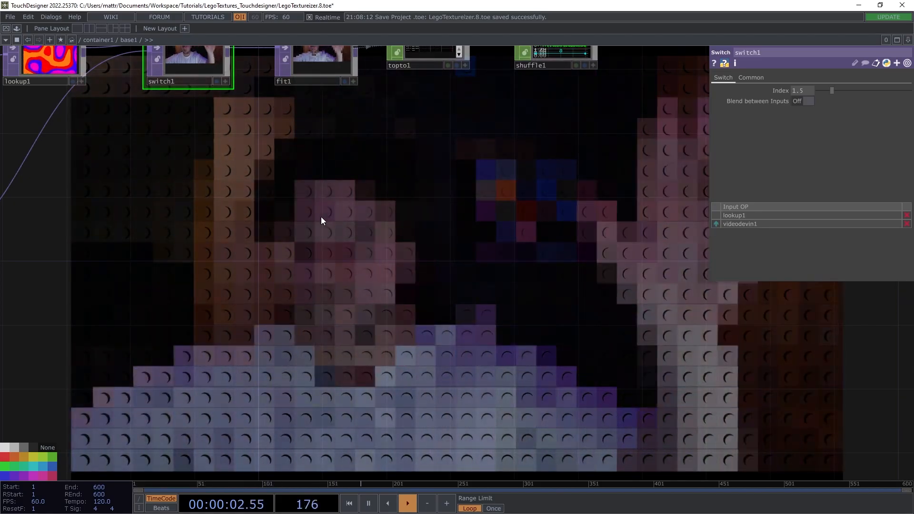
scroll(303, 222, down, 5)
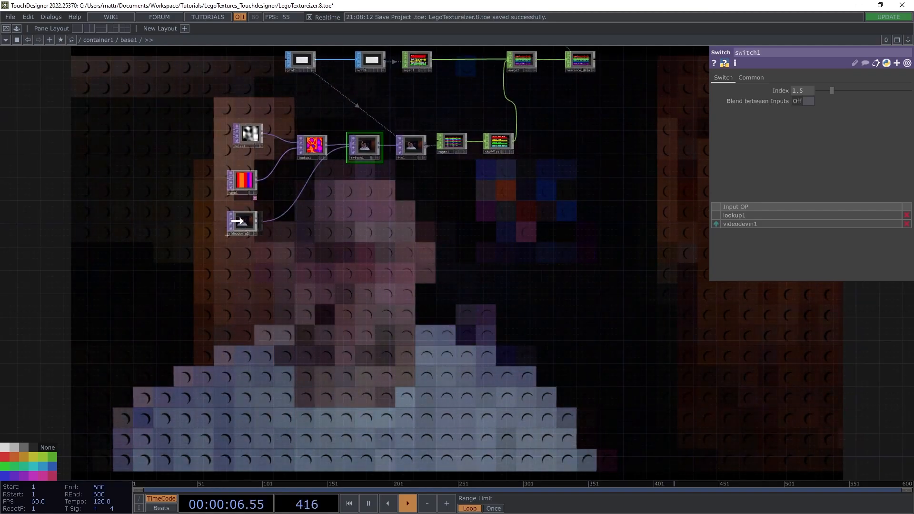
scroll(245, 223, up, 5)
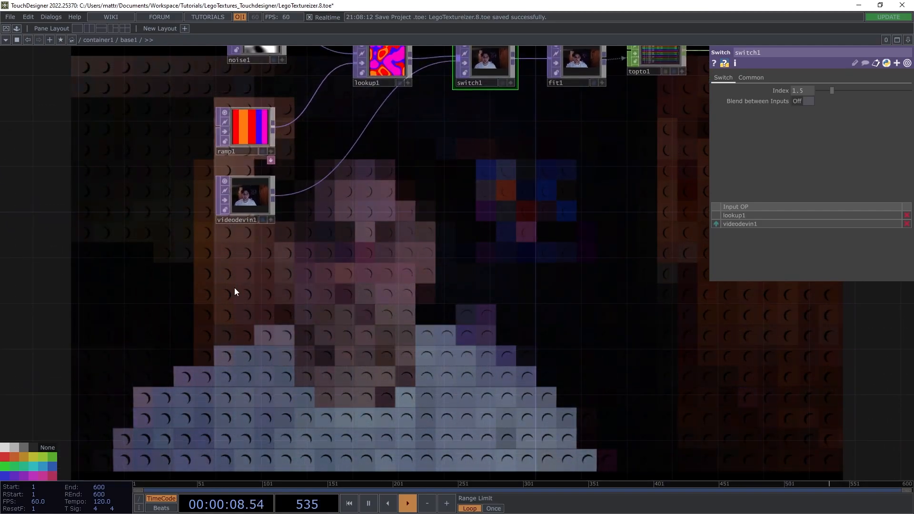
Duplicate ramp1, place the copy below the webcam TOP and set its type to Radial
click(248, 121)
key(ctrl+c)
key(ctrl+v)
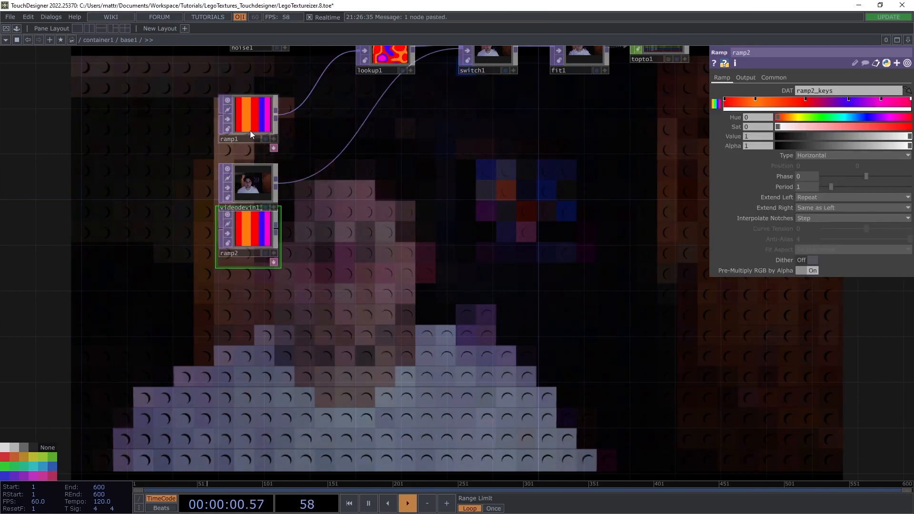
click(824, 156)
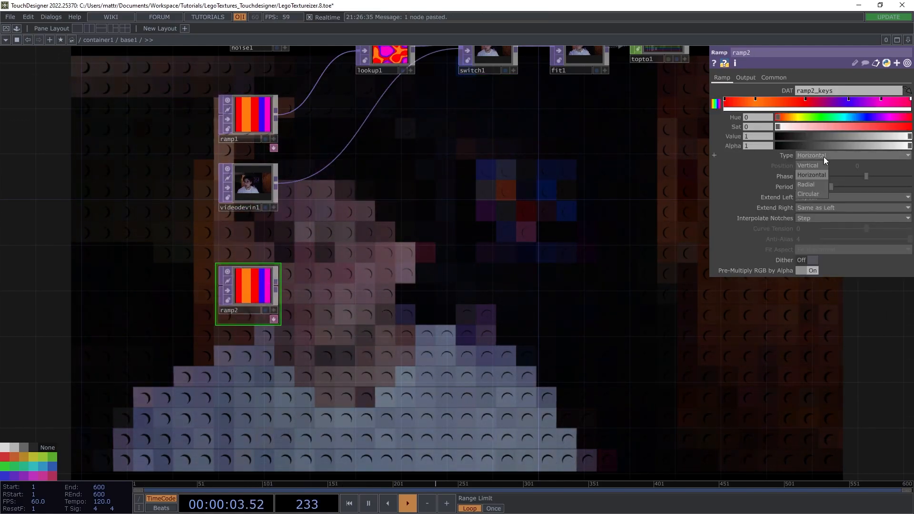
click(809, 185)
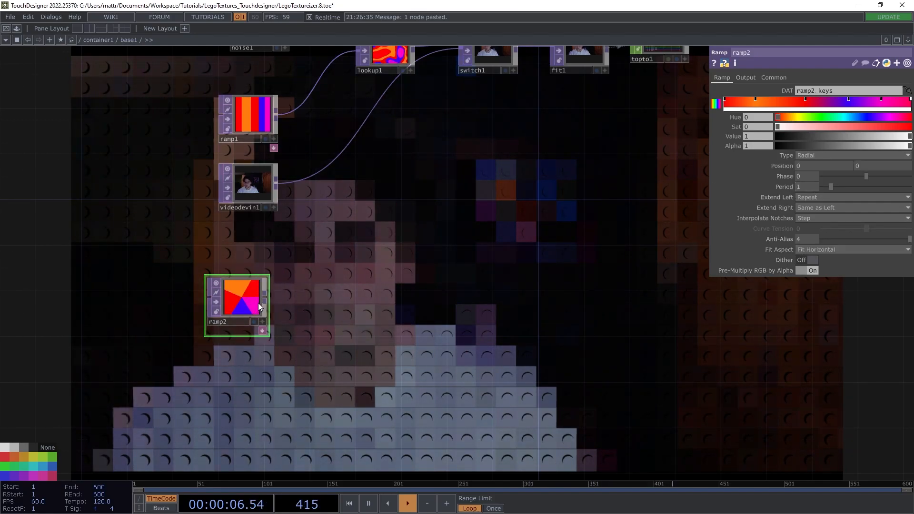
Animate the radial ramp by setting its phase to the expression absTime.seconds *.1
click(784, 176)
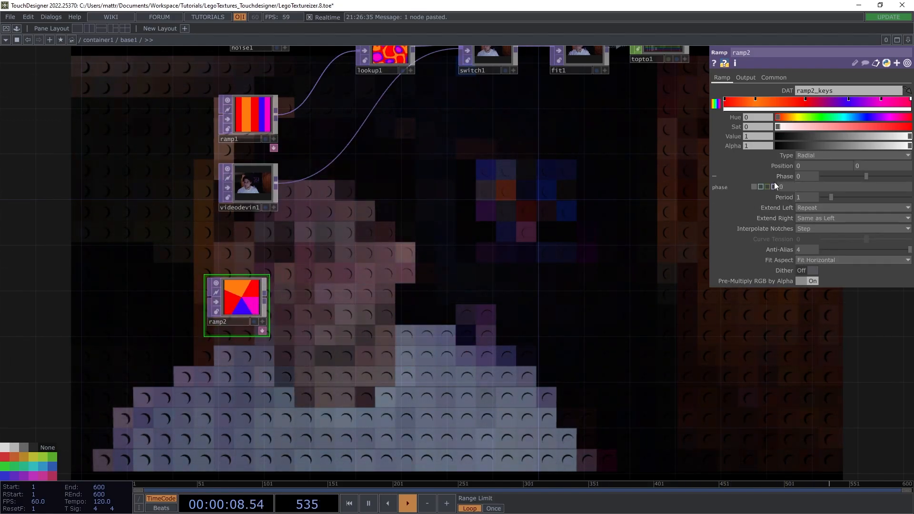
click(793, 185)
text(absT)
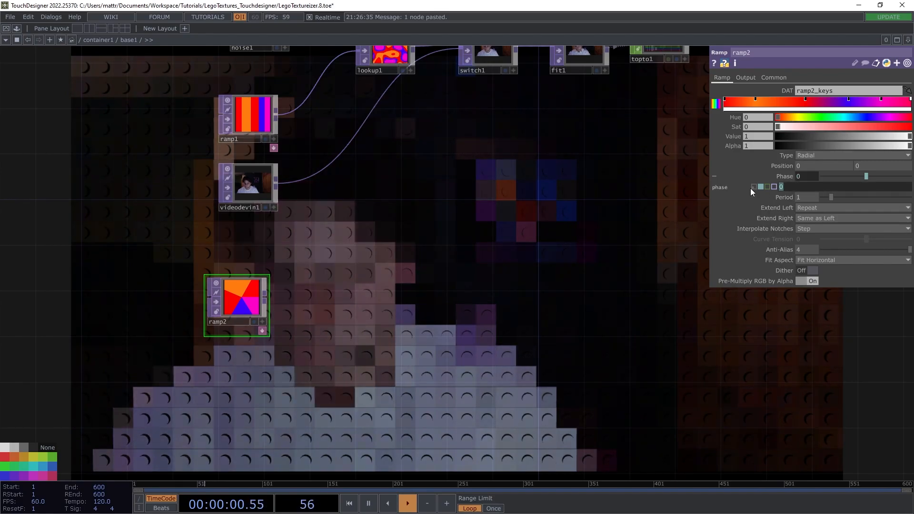
text(ime.seconds)
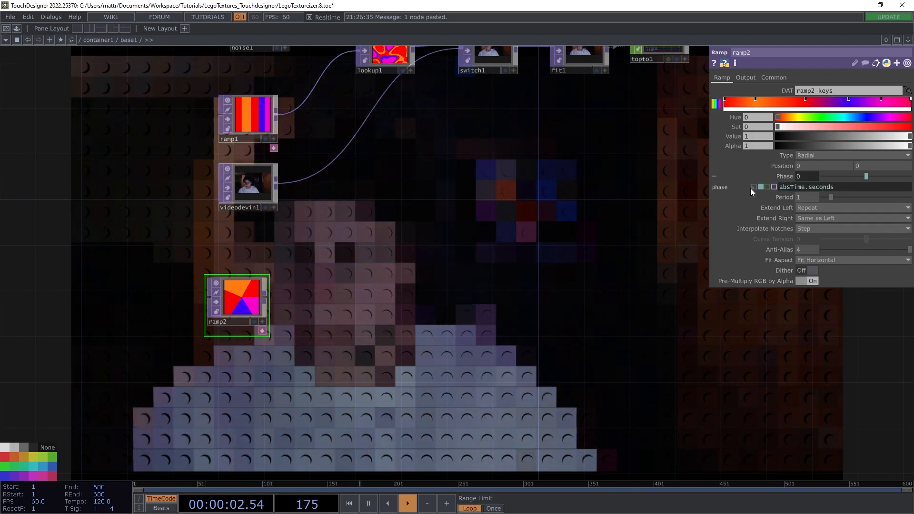
text( *,1)
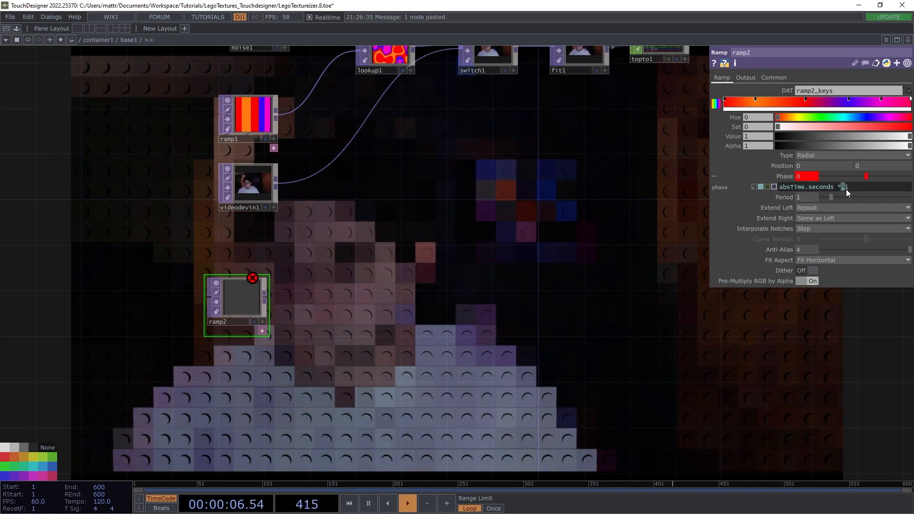
text(.)
key(Return)
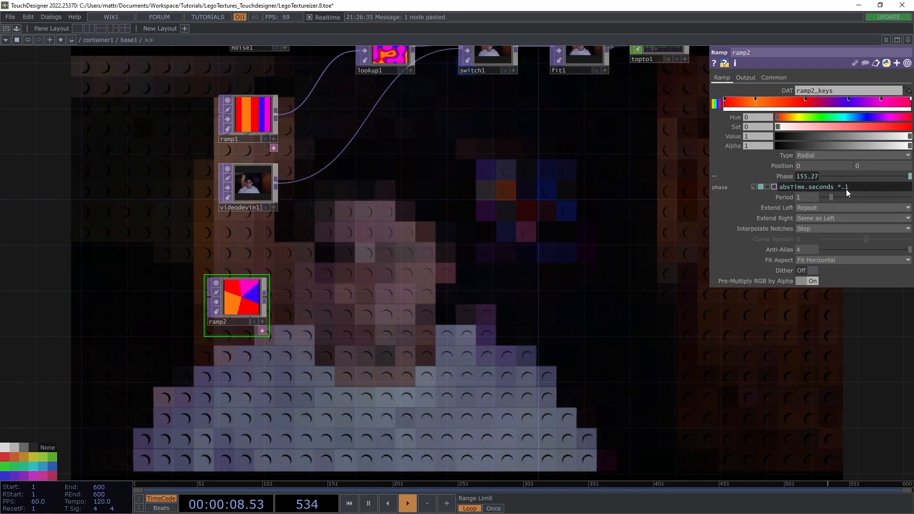
Append a Transform TOP to the radial ramp's output and set its extend mode to Mirror
right_click(265, 298)
click(341, 266)
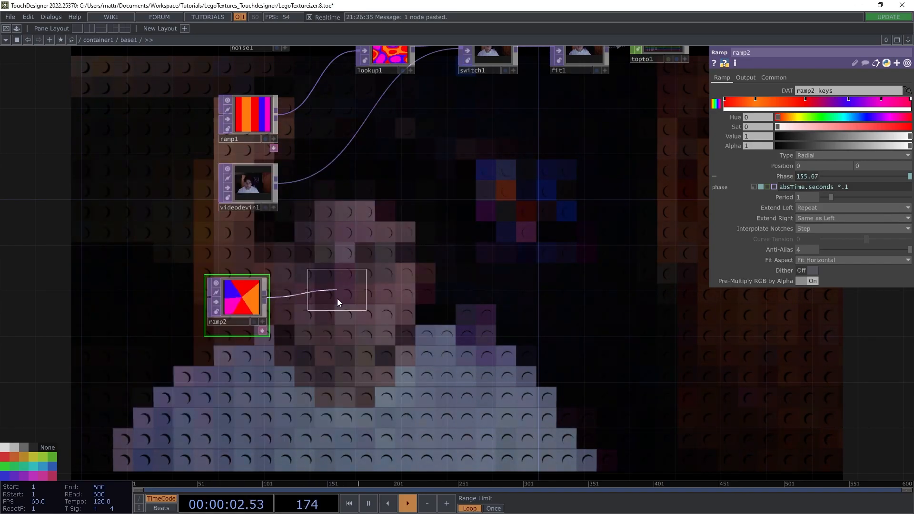
click(327, 306)
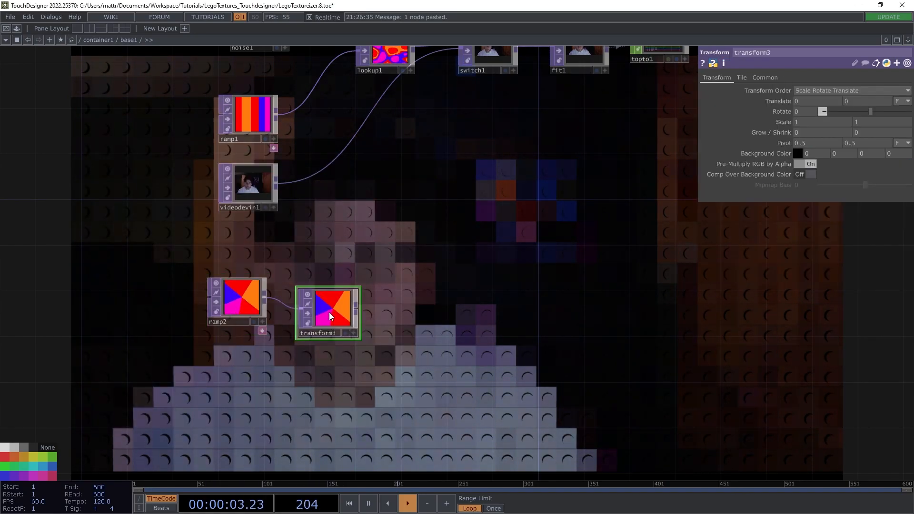
click(740, 79)
click(812, 91)
click(807, 127)
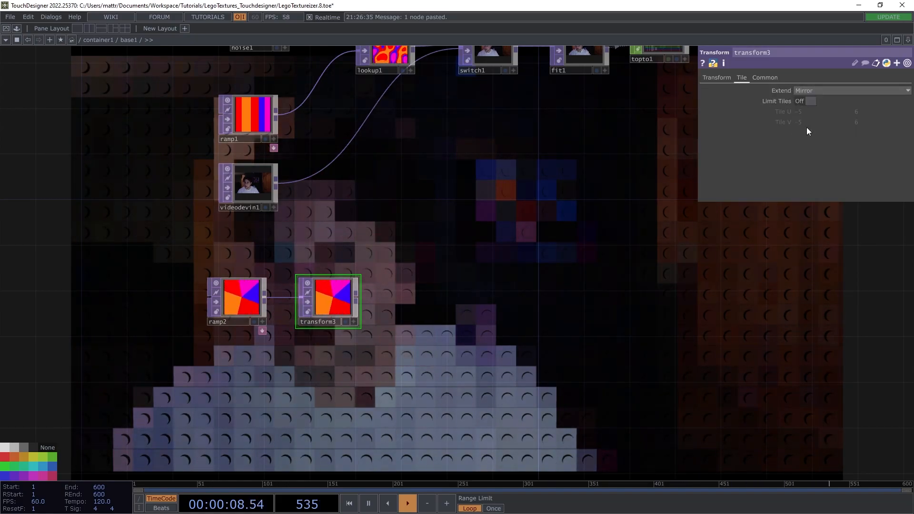
Set the scale of the Transform TOP after the radial ramp to 0.2 in both X and Y
click(717, 78)
middle_drag(784, 121, 781, 113)
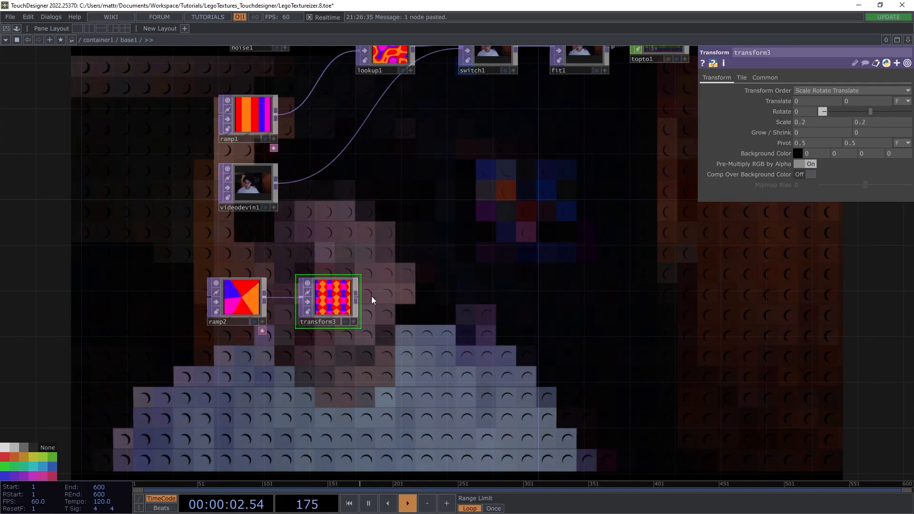
Connect transform3 to switch1 as its third input and set the switch index to 2.74
drag(452, 76, 454, 67)
drag(492, 118, 487, 155)
click(482, 86)
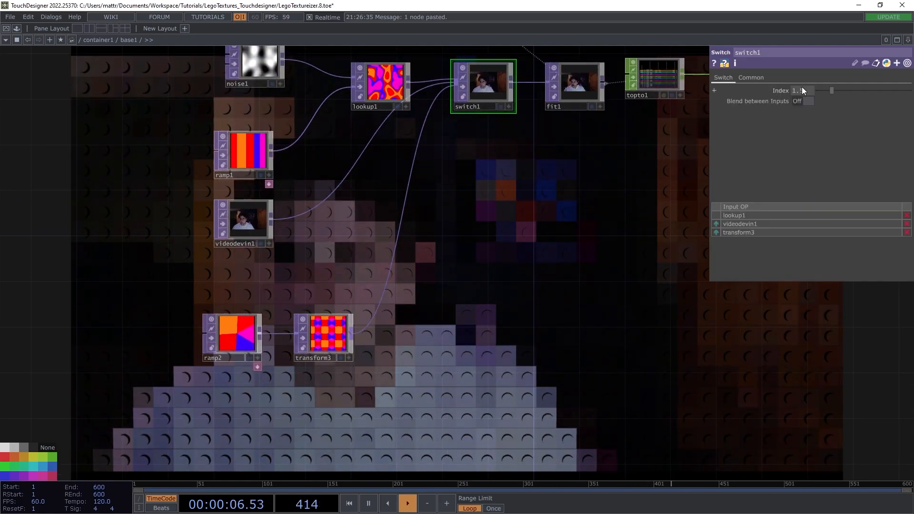
drag(836, 88, 847, 89)
Move shuffle1 closer to topto1 and append a Select CHOP to its output
mouse_move(492, 196)
mouse_down()
mouse_move(370, 253)
mouse_move(345, 322)
mouse_move(326, 337)
mouse_up()
drag(418, 249, 344, 321)
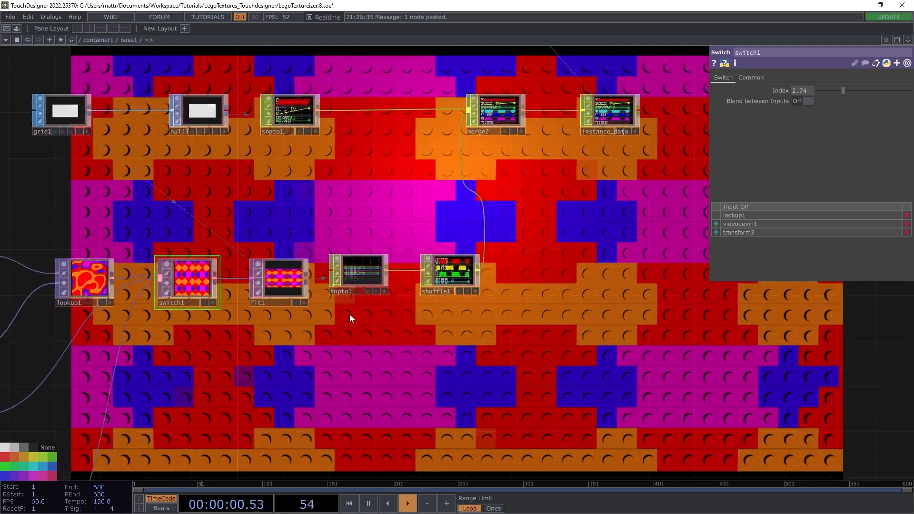
mouse_move(498, 280)
mouse_down()
mouse_move(477, 282)
mouse_move(487, 274)
mouse_up()
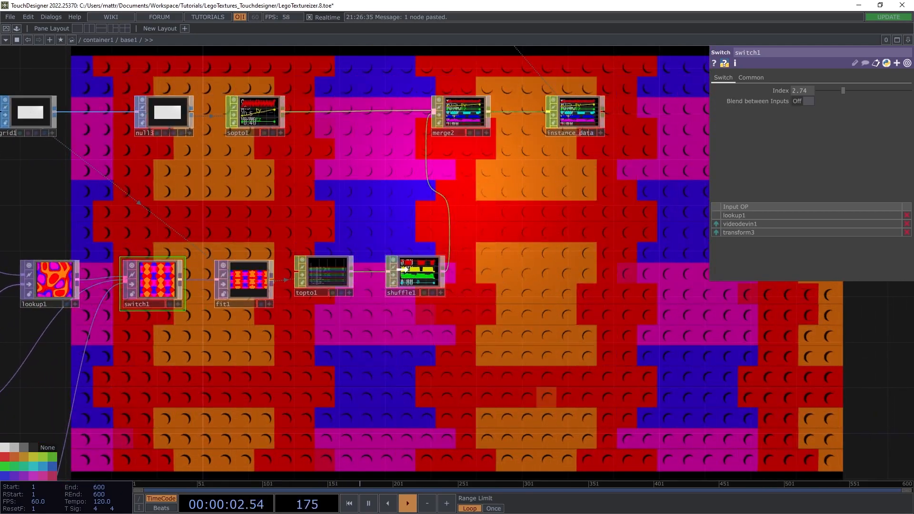
drag(410, 270, 398, 271)
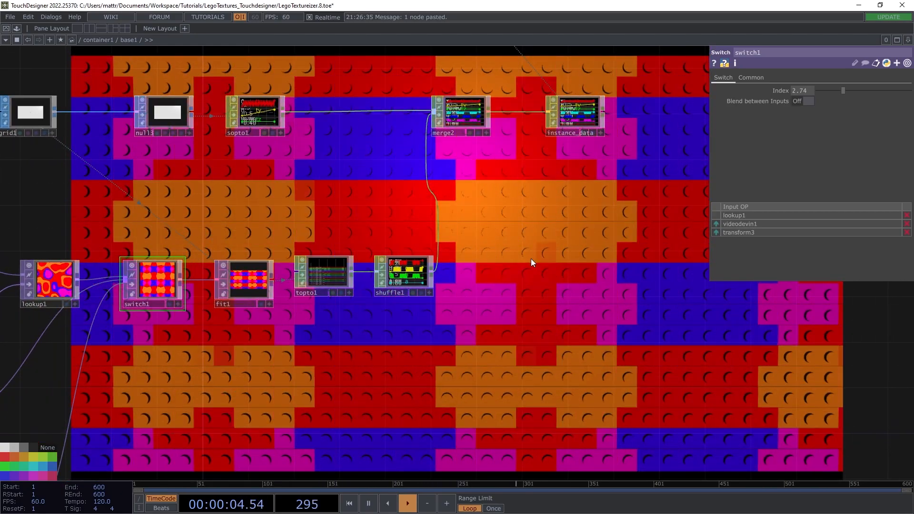
drag(541, 157, 433, 230)
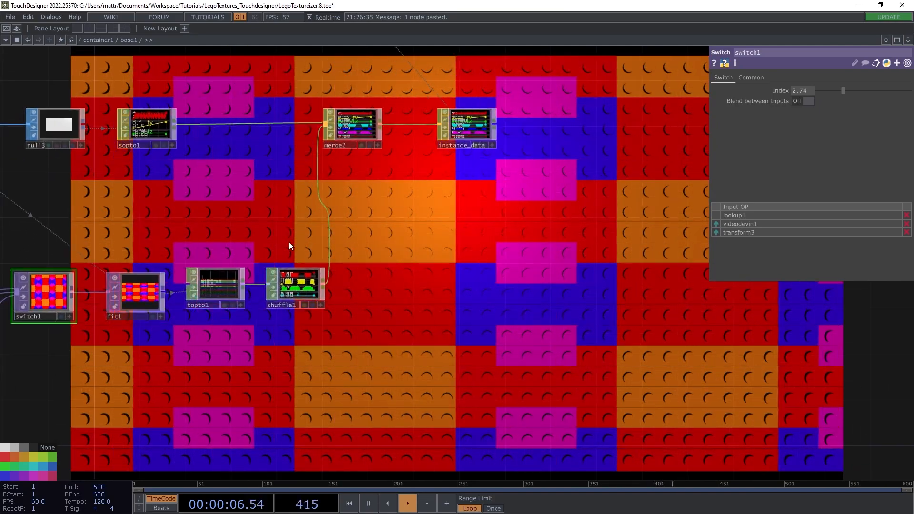
scroll(289, 246, up, 4)
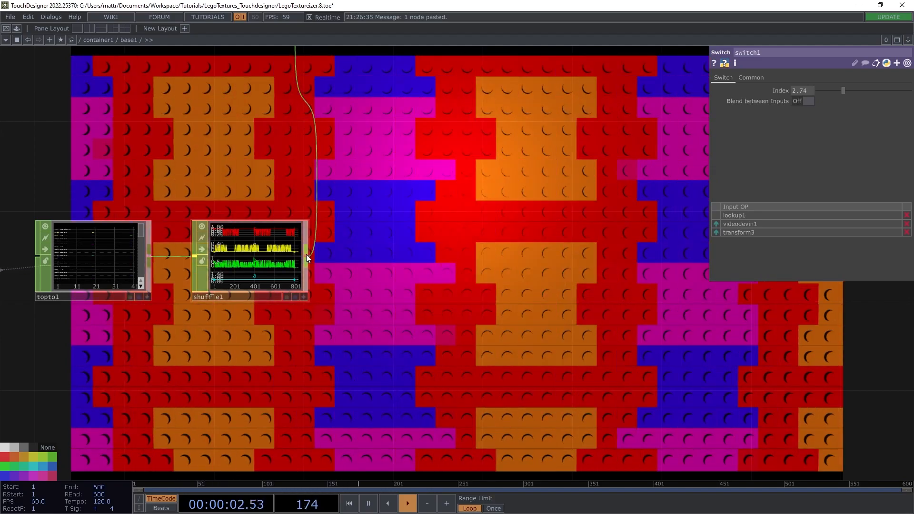
right_click(307, 255)
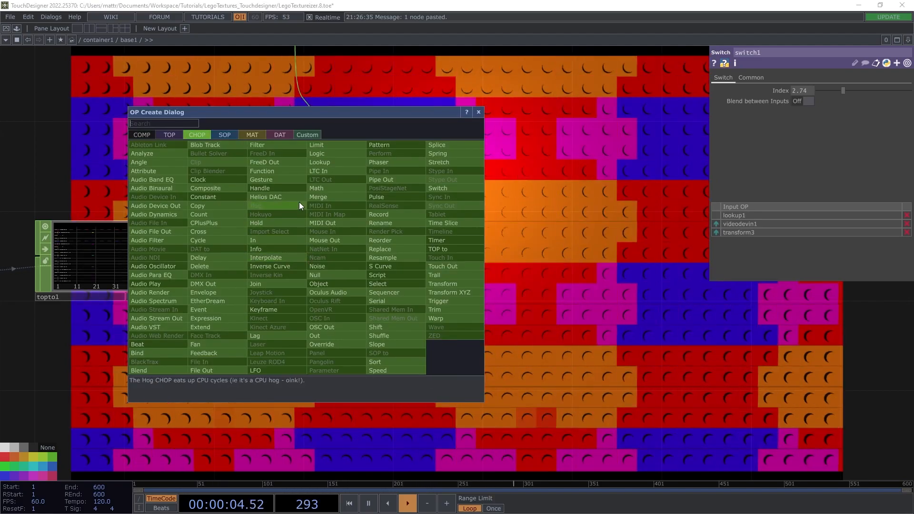
click(378, 284)
click(413, 275)
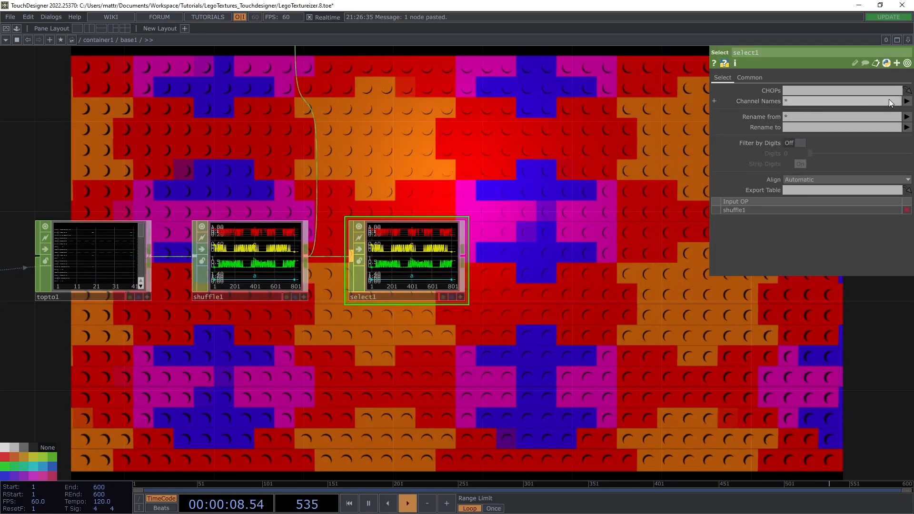
Have select1 keep only channel r and rename it to colorTransformZ
click(888, 101)
text(r)
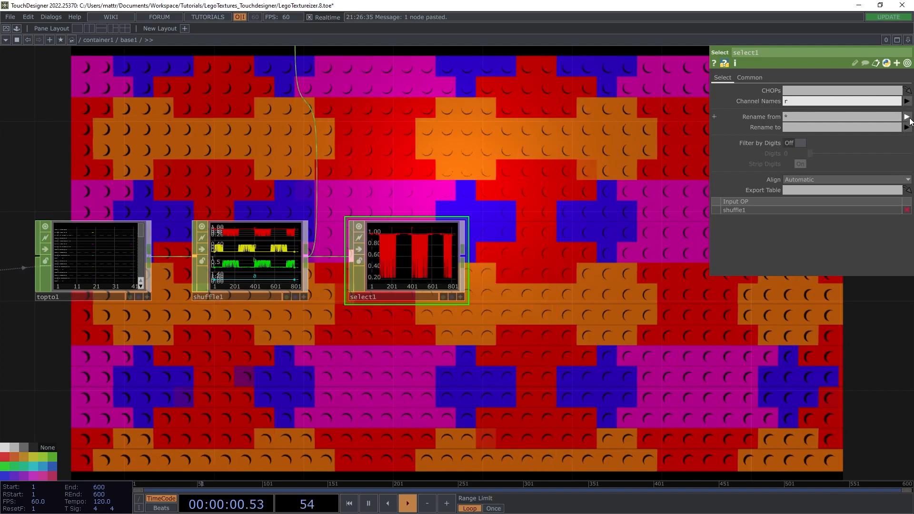
click(846, 127)
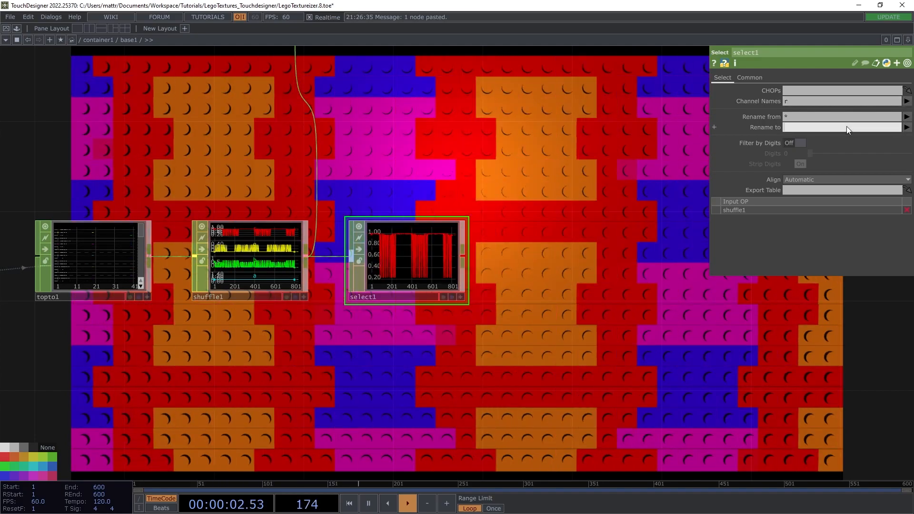
text(colorTransf)
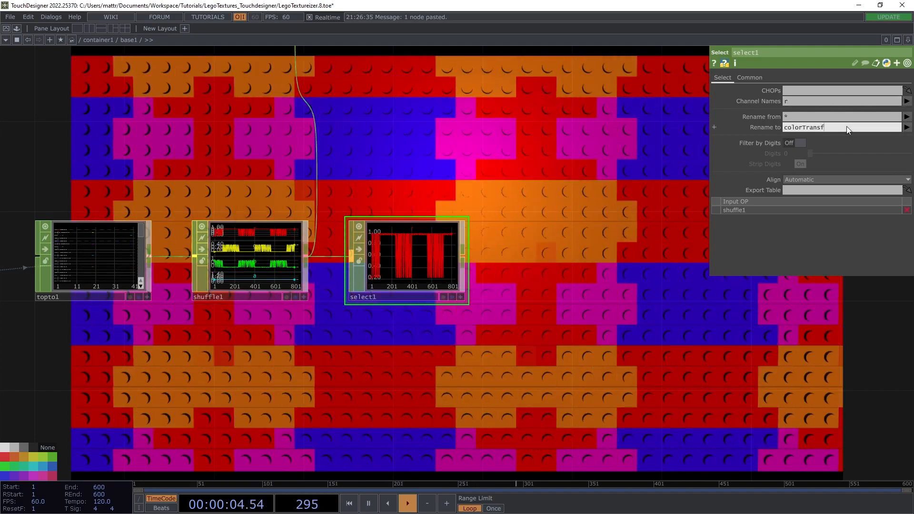
text(ormZ)
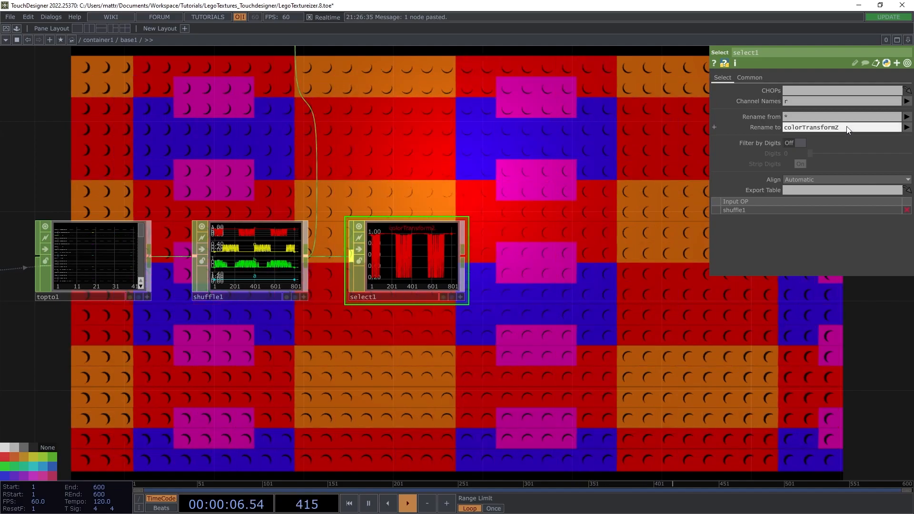
Append a Math CHOP after select1 and set both ends of its To Range to 1
key(Tab)
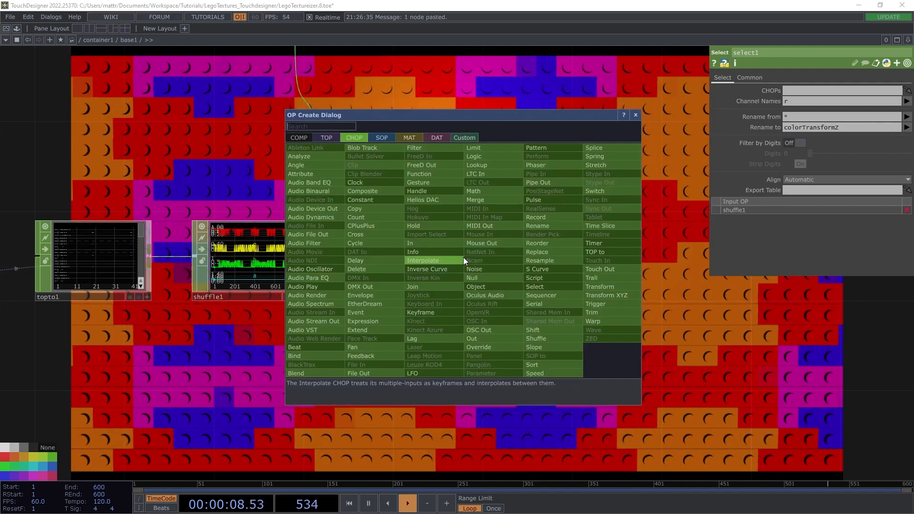
click(479, 191)
click(567, 257)
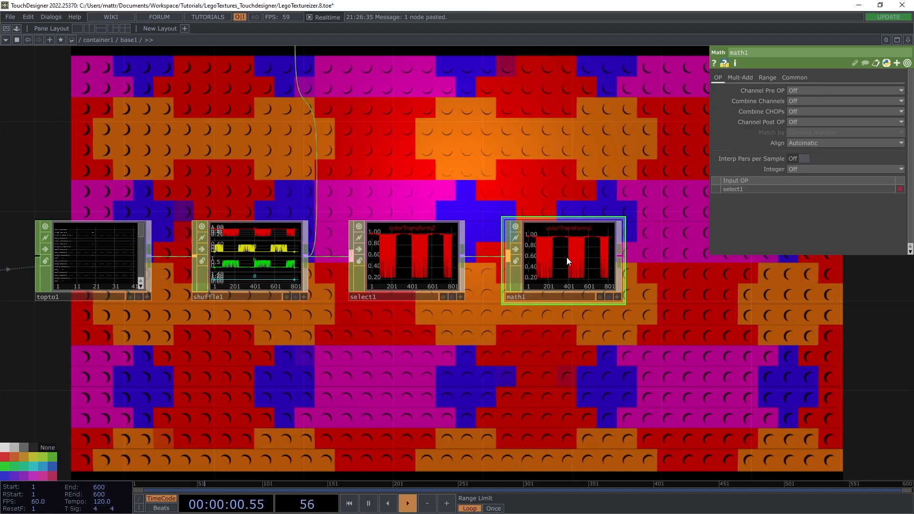
click(767, 76)
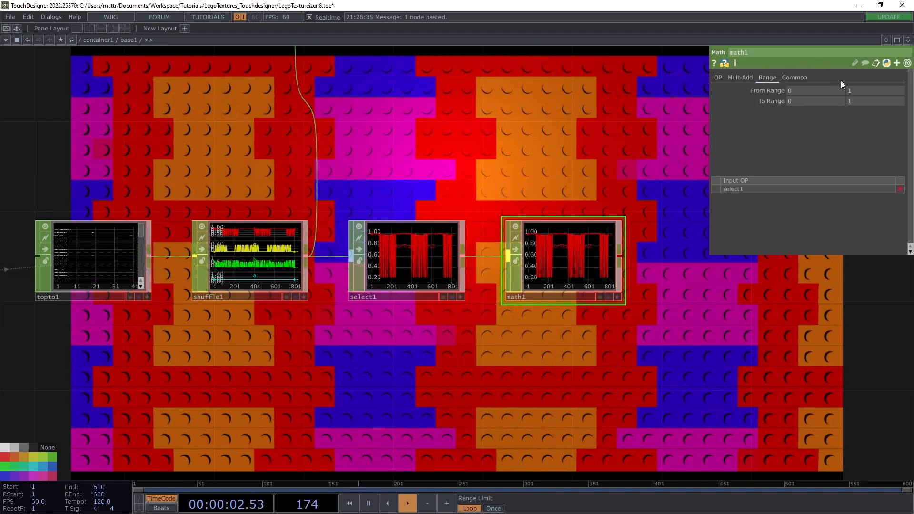
click(810, 101)
text(1)
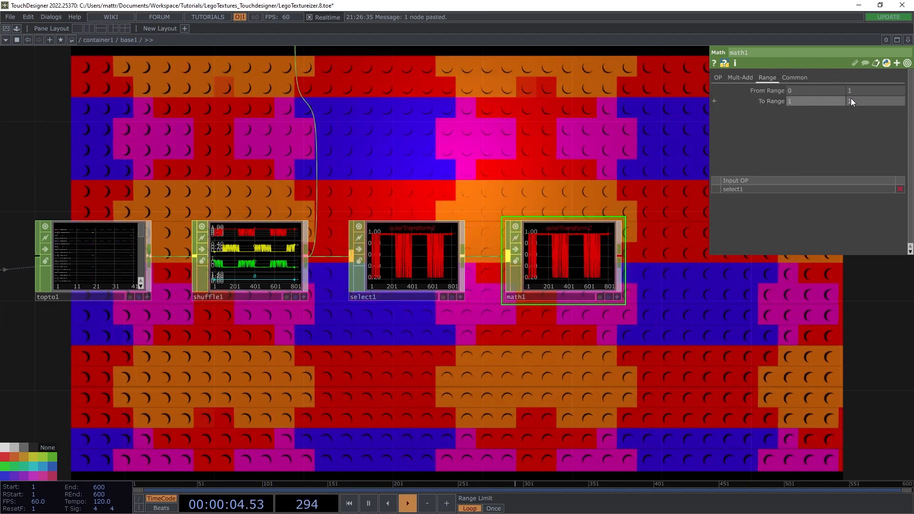
click(856, 99)
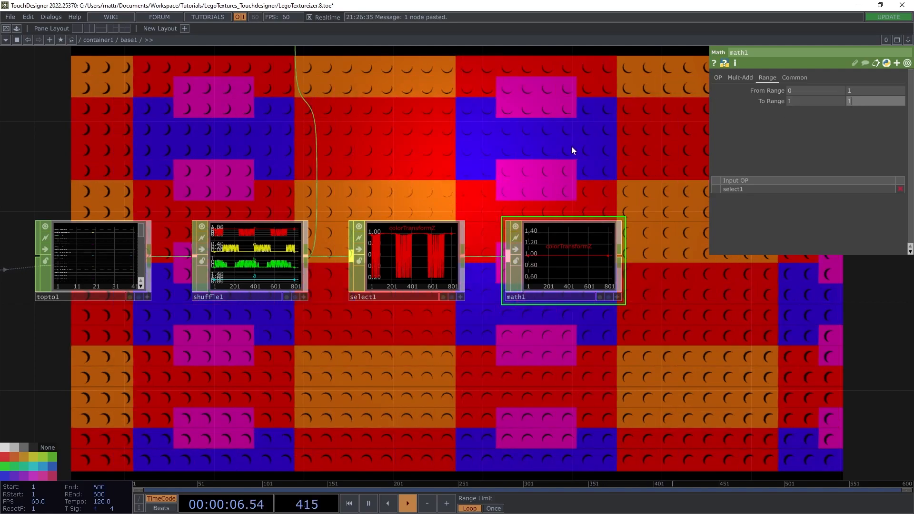
Connect math1's output to merge2 as an additional input
drag(573, 151, 540, 271)
scroll(540, 271, down, 2)
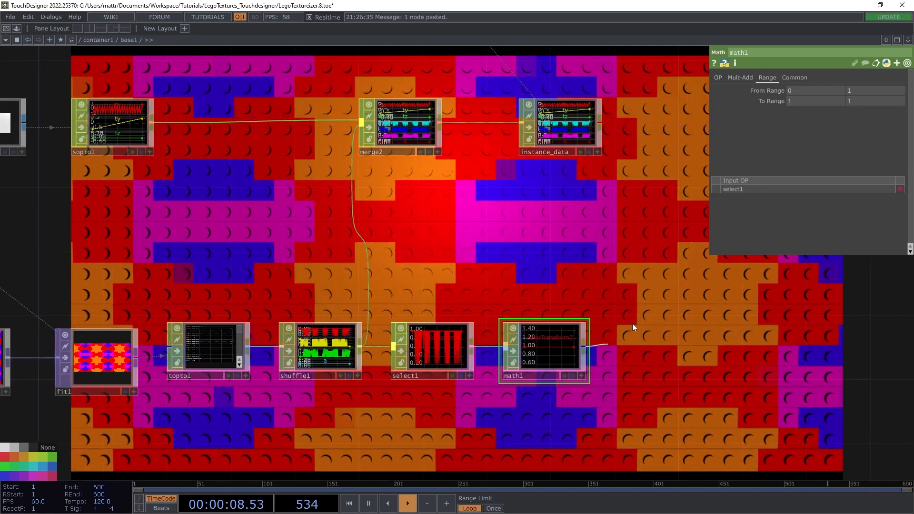
click(361, 124)
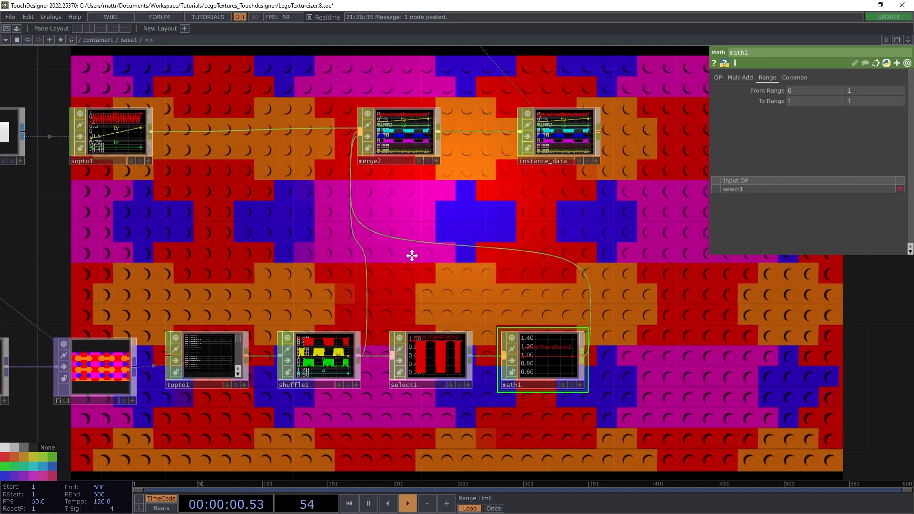
Assign the colorTransformZ channel to the instance Translate Z of geo1
drag(414, 249, 373, 331)
drag(364, 144, 353, 264)
drag(280, 255, 290, 323)
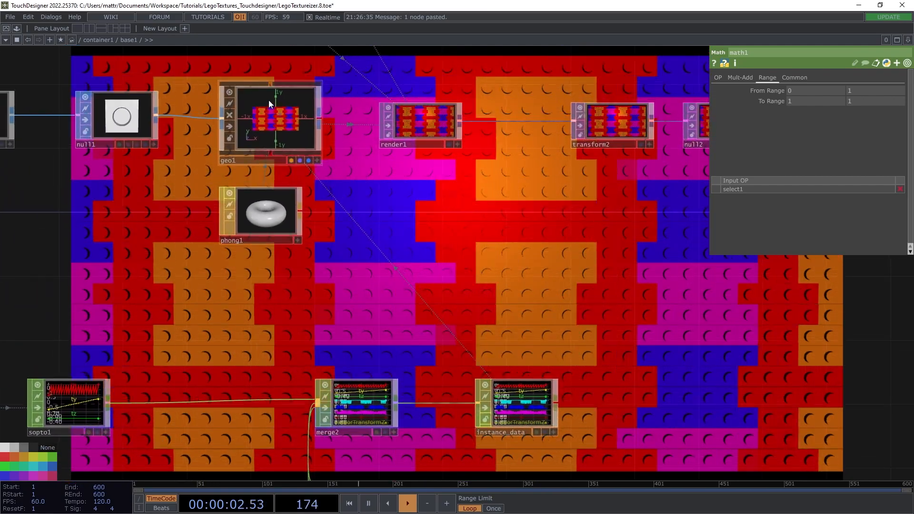
click(271, 104)
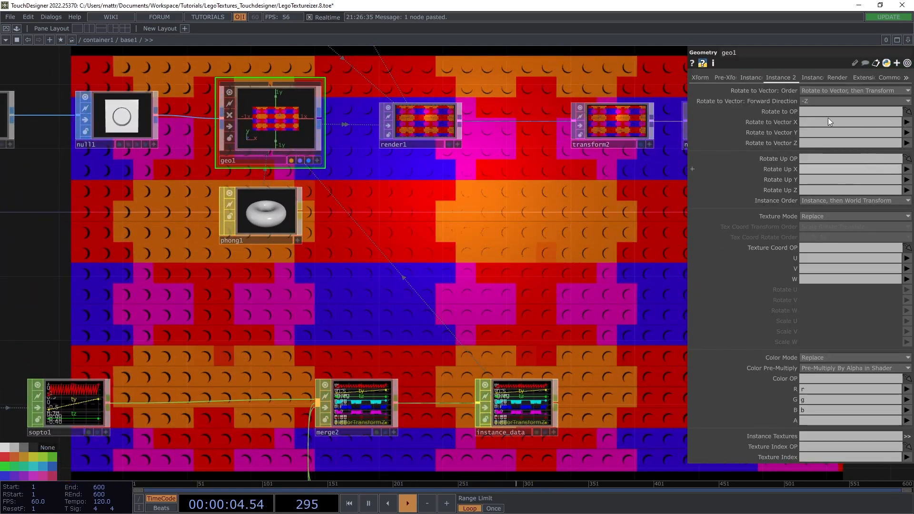
click(760, 78)
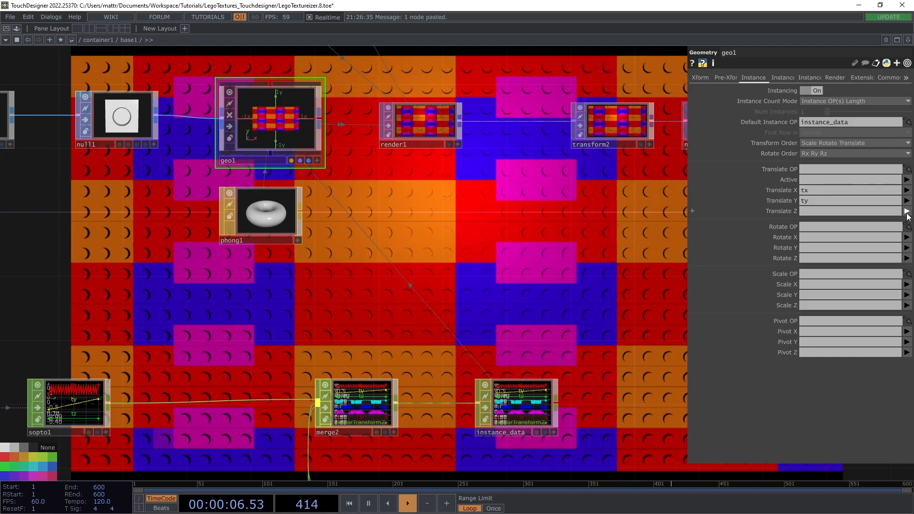
click(907, 212)
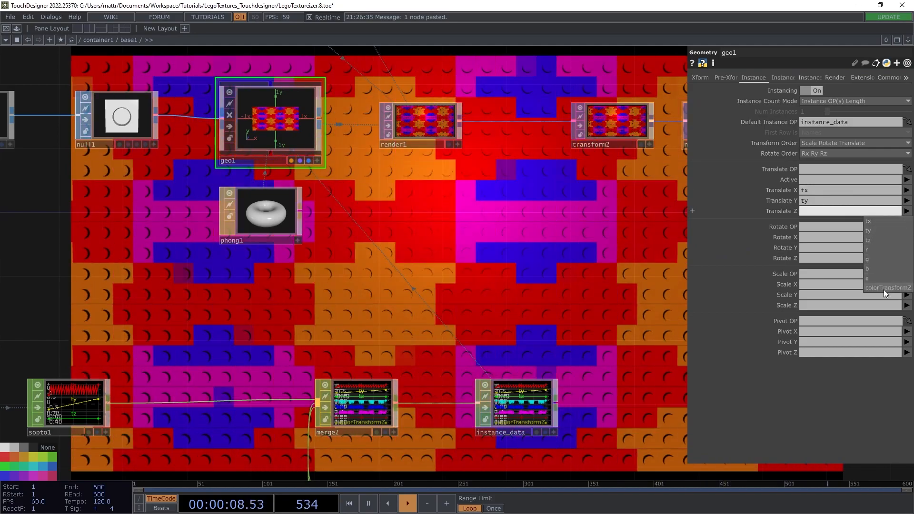
click(884, 287)
Pull the camera cam1 back by setting its Z translation to 3.5
drag(588, 267, 513, 305)
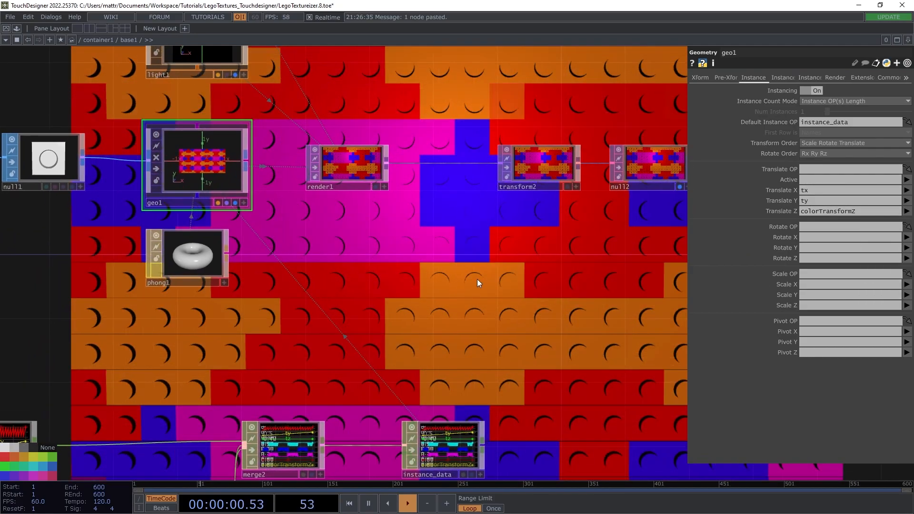
drag(445, 246, 457, 321)
scroll(456, 319, down, 4)
drag(399, 226, 447, 174)
click(332, 112)
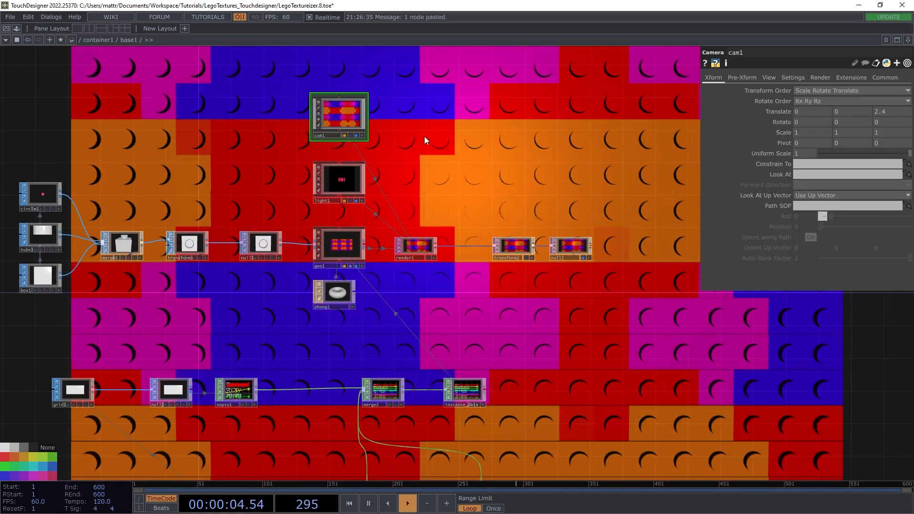
middle_drag(876, 112, 877, 138)
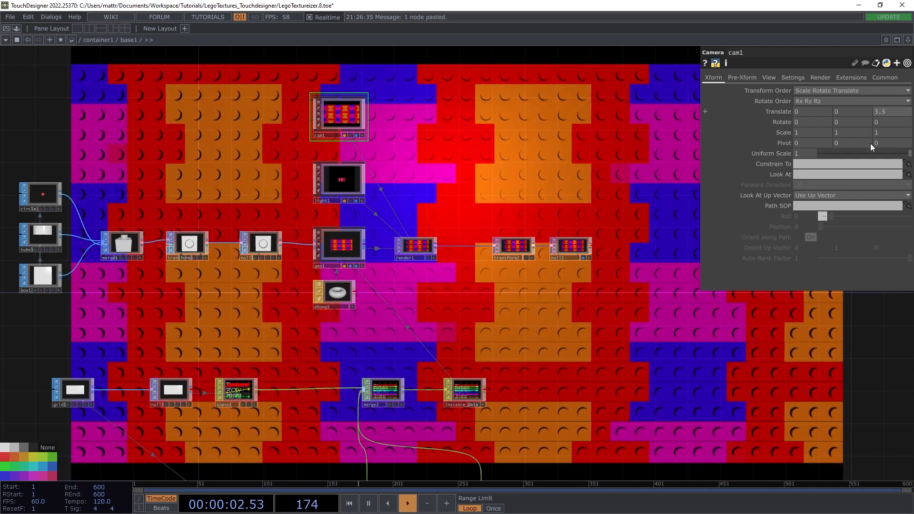
Raise the upper end of math1's To Range to 1.05 to offset the bricks by color
drag(427, 412, 414, 352)
drag(536, 368, 532, 316)
click(463, 361)
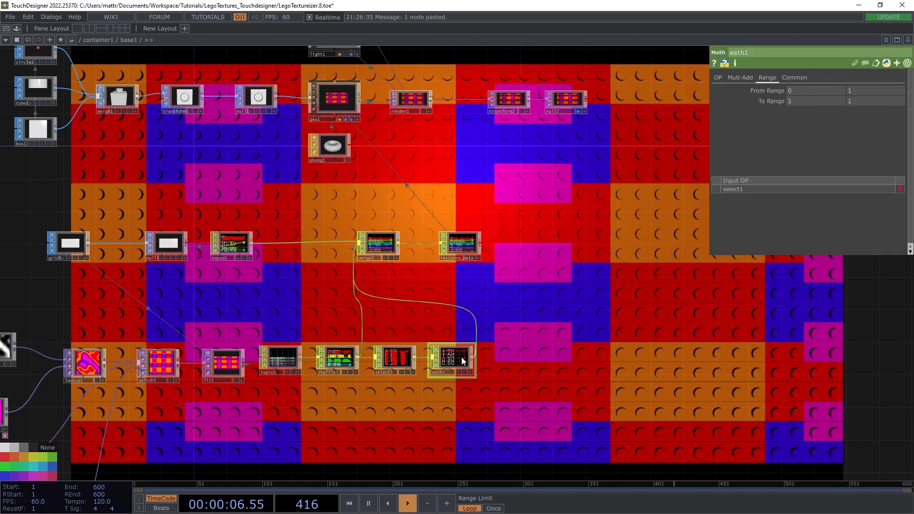
mouse_move(855, 101)
middle_down()
mouse_move(879, 101)
mouse_move(866, 102)
middle_up()
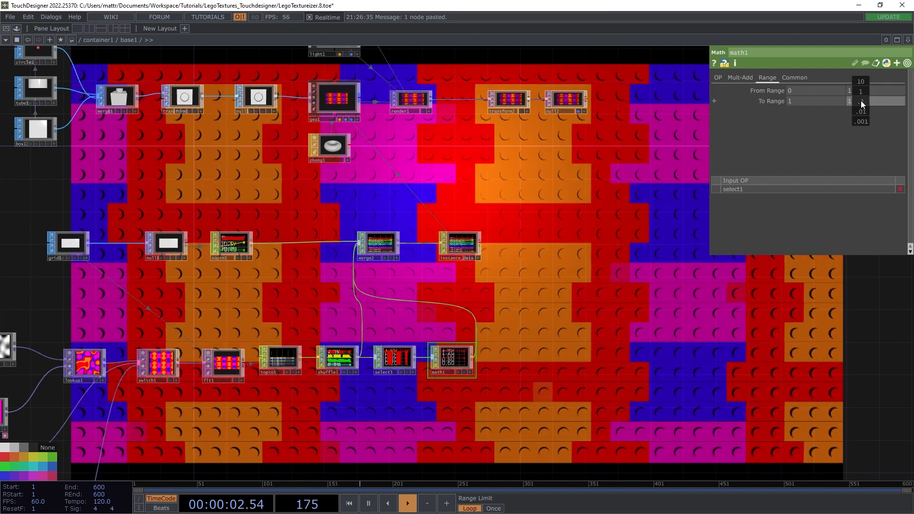
mouse_move(862, 91)
middle_down()
mouse_move(871, 91)
mouse_move(863, 91)
middle_up()
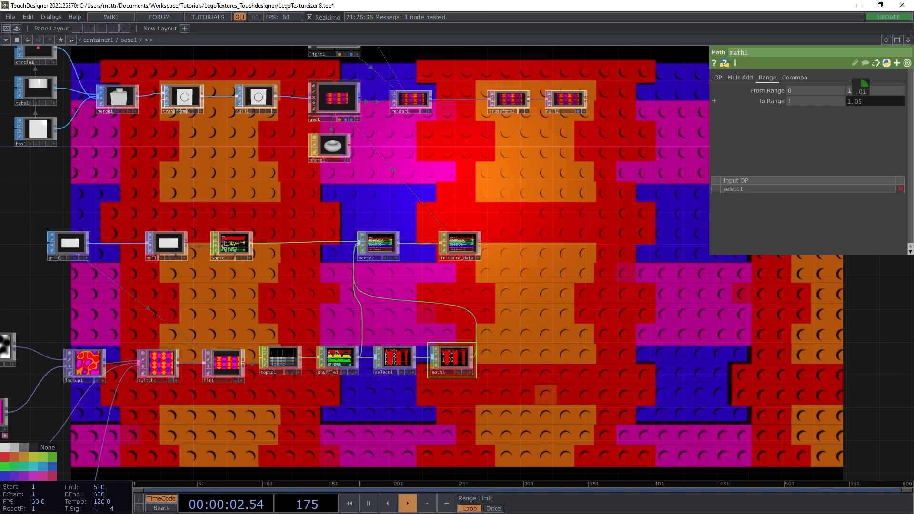
Set switch1's index to 0 so the ramp-colored noise feeds the bricks
drag(258, 261, 365, 200)
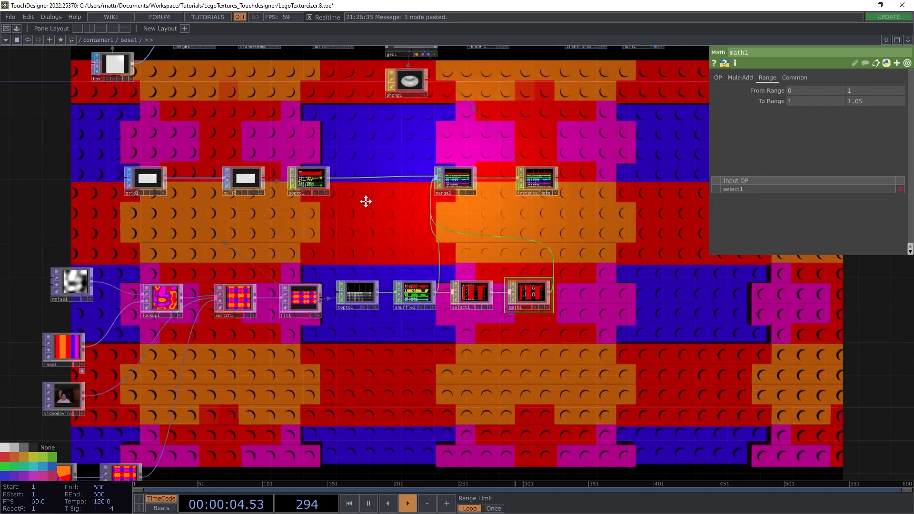
click(275, 281)
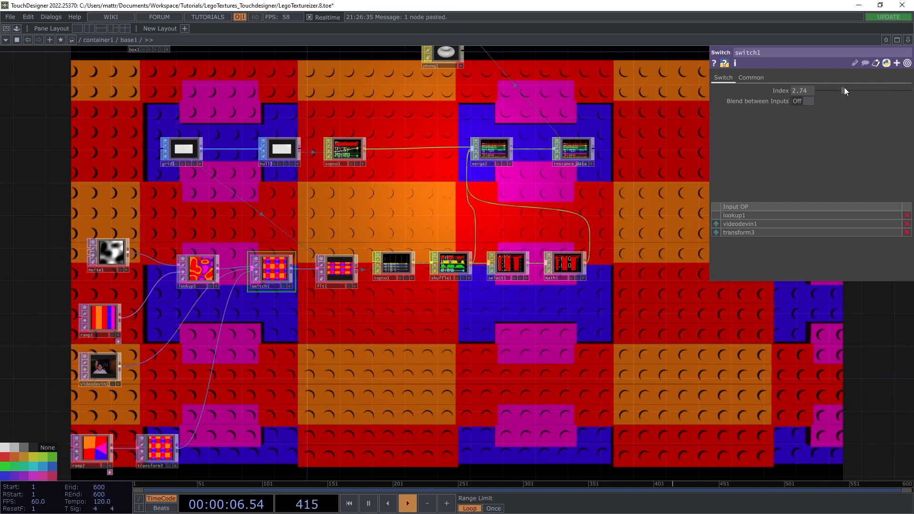
drag(842, 87, 819, 87)
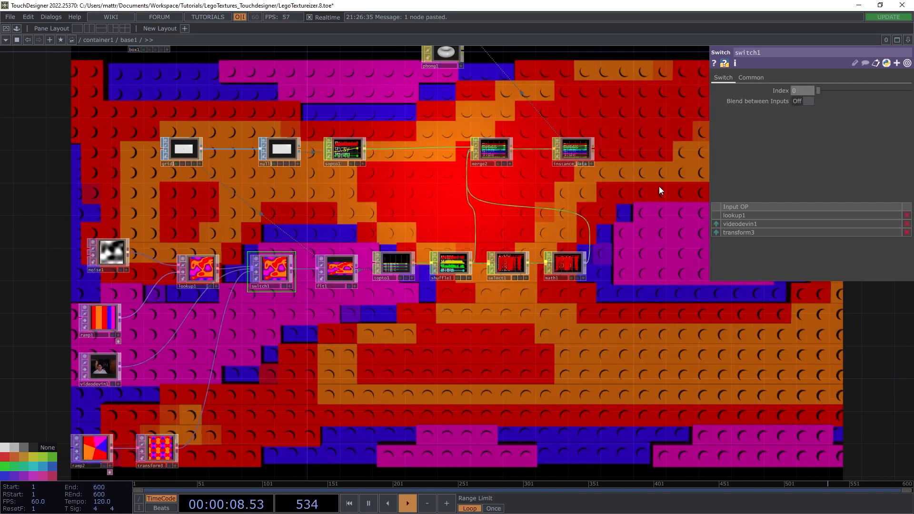
drag(664, 313, 556, 227)
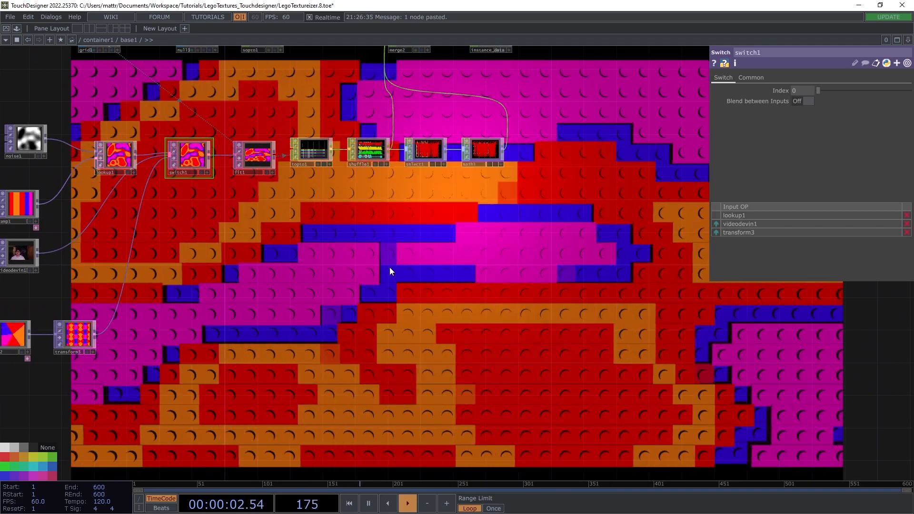
drag(290, 253, 333, 336)
drag(281, 371, 297, 347)
drag(202, 372, 200, 350)
drag(391, 167, 316, 266)
drag(341, 231, 340, 277)
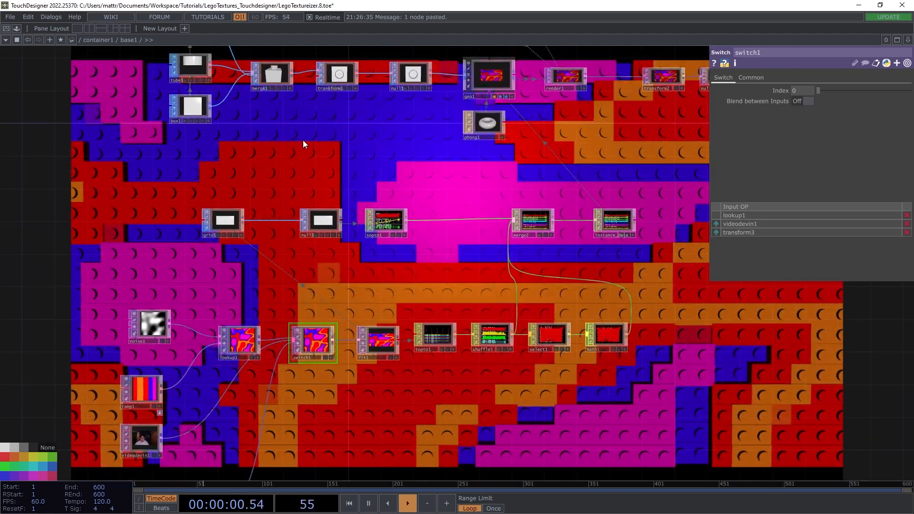
Add a Constant CHOP in the empty area above the circle, tube and box SOPs
drag(288, 213, 350, 270)
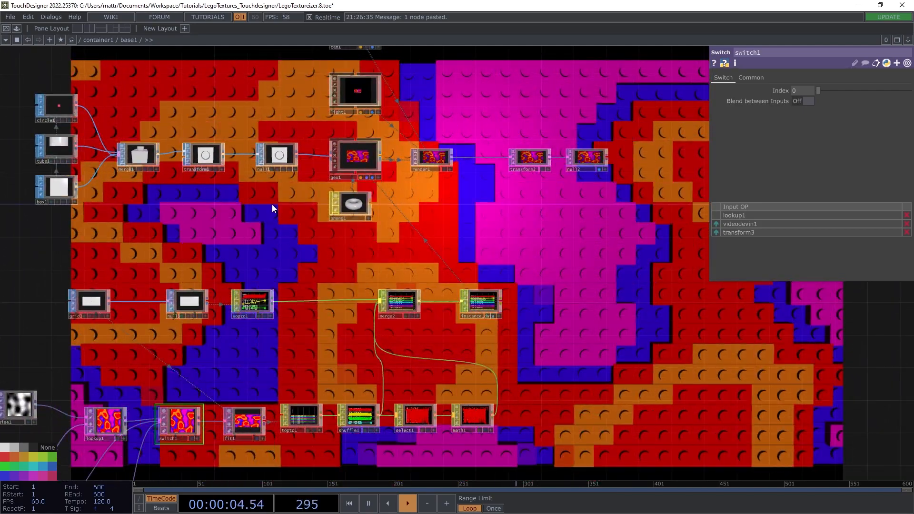
drag(262, 261, 295, 319)
drag(249, 199, 258, 262)
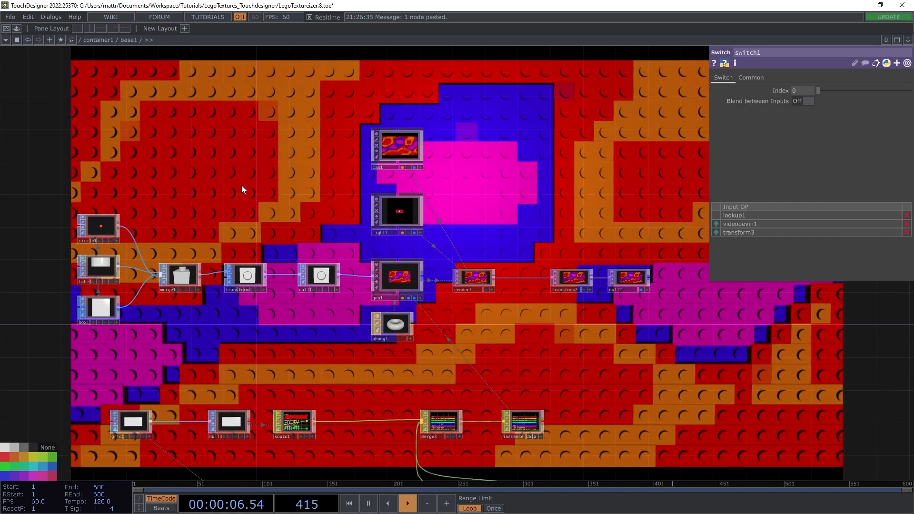
drag(286, 124, 341, 110)
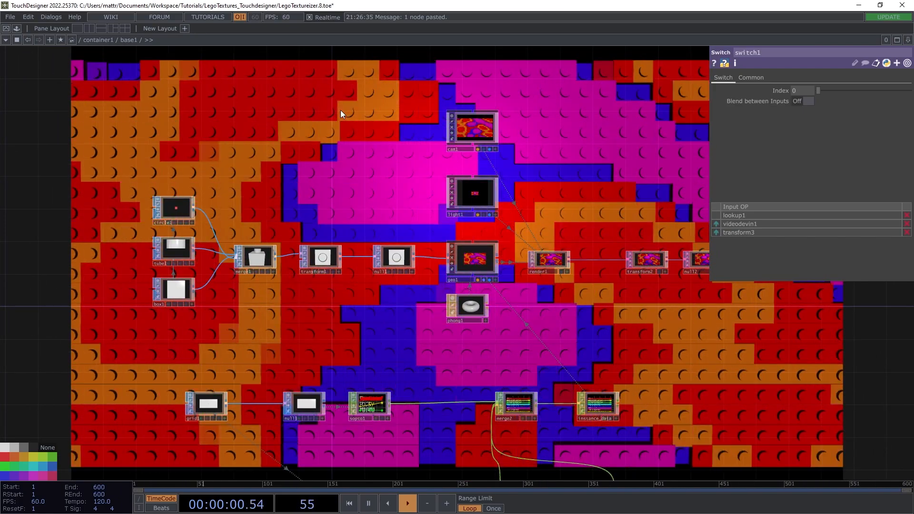
key(Tab)
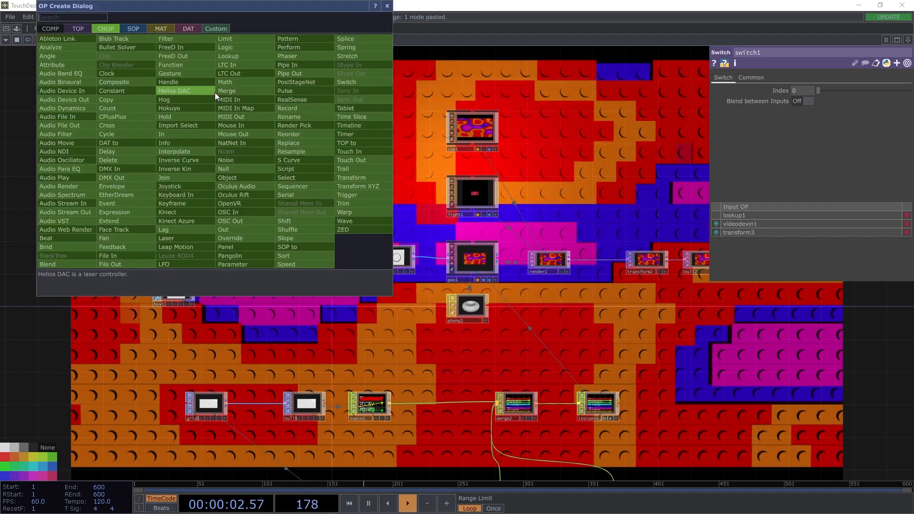
text(constant)
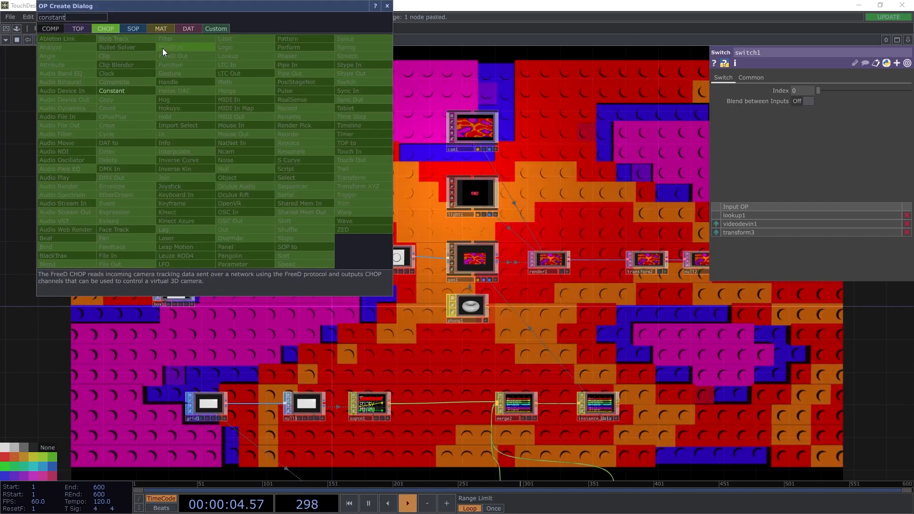
key(Return)
click(162, 49)
drag(162, 47, 219, 106)
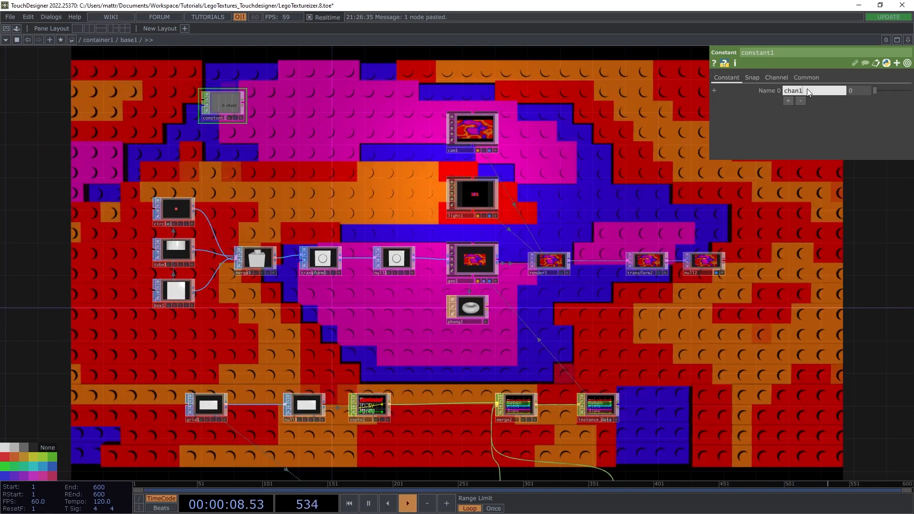
Name constant1's first channel gridSize and add a second channel named boxSize
click(805, 91)
text(gridSize)
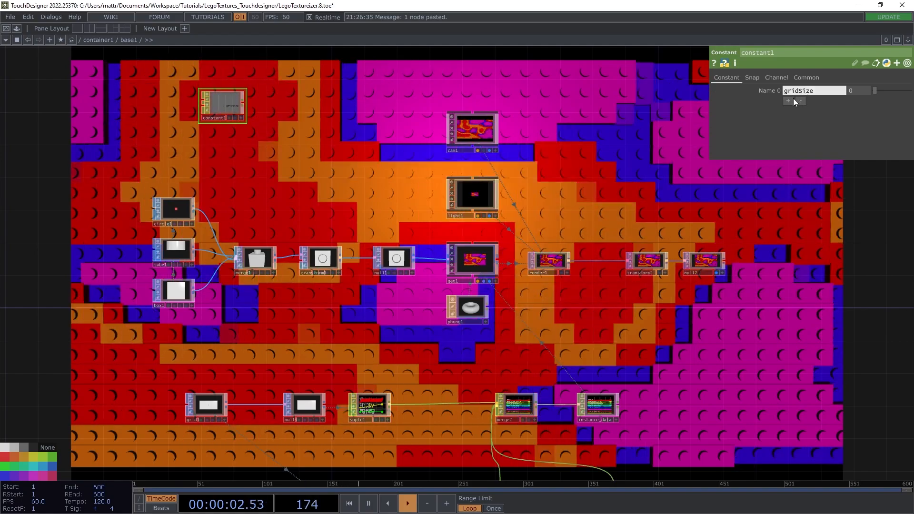
click(789, 100)
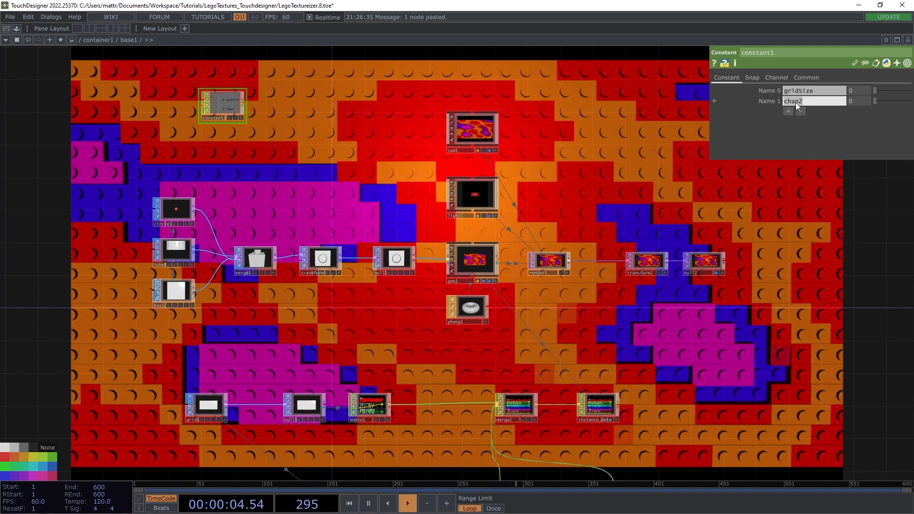
text(Size)
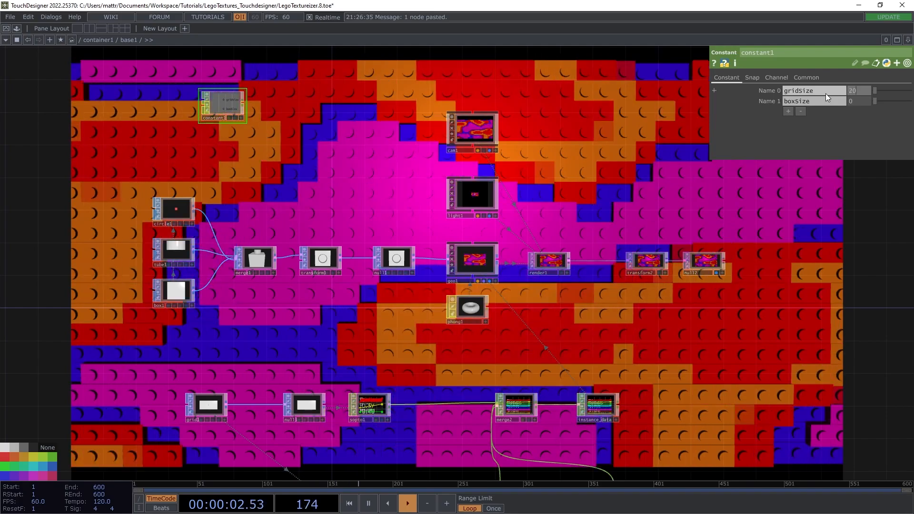
Set constant1's gridSize value to 20 and its boxSize value to 1
text(20)
key(Return)
click(859, 101)
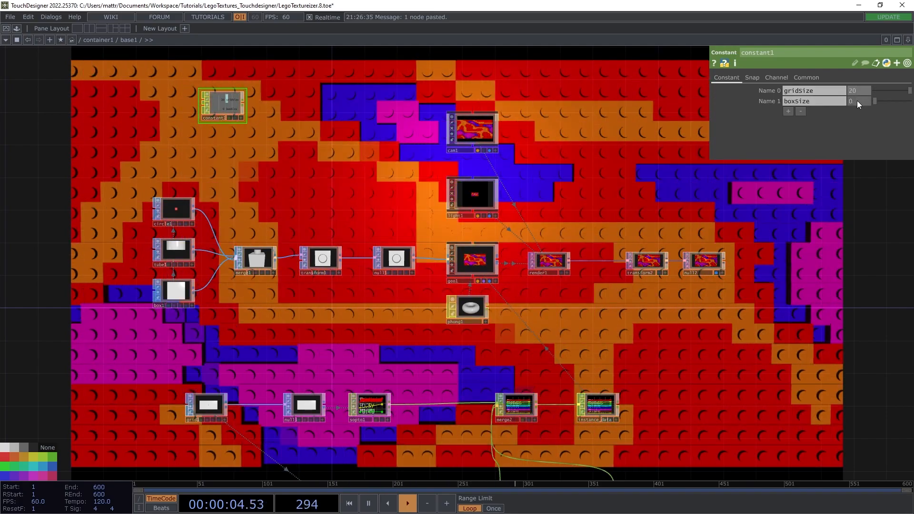
text(1)
key(Return)
Add a Switch CHOP fed by constant1 and follow it with a connected Null CHOP
drag(147, 184, 153, 173)
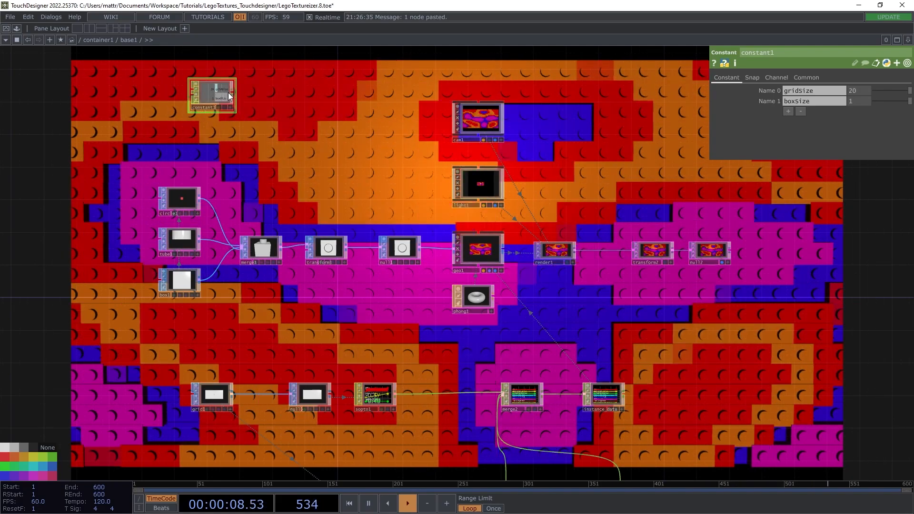
key(Tab)
text(sw)
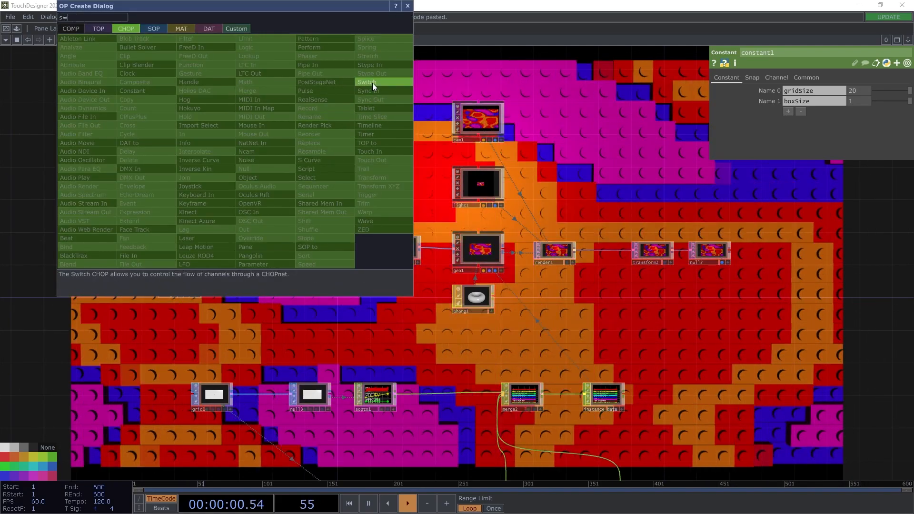
click(373, 83)
click(283, 93)
right_click(306, 93)
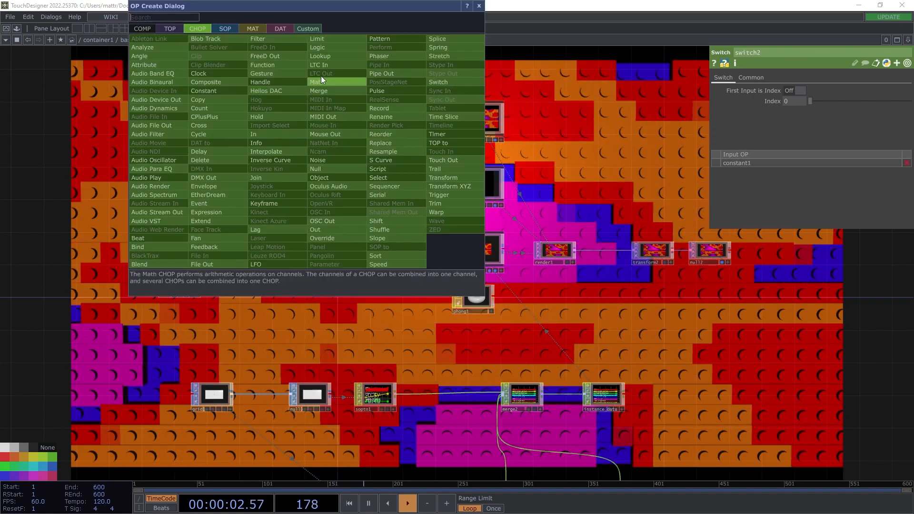
click(333, 162)
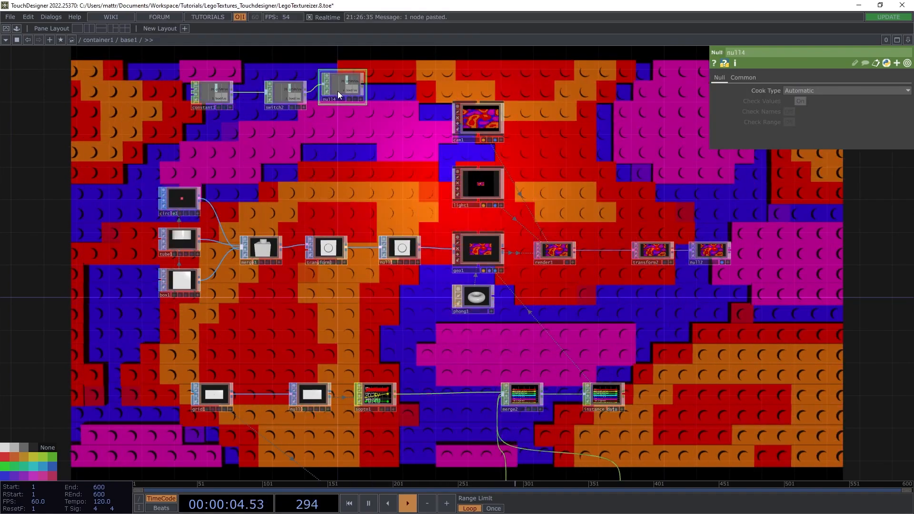
click(353, 93)
Rename the Null CHOP after switch2 as size_data
click(349, 107)
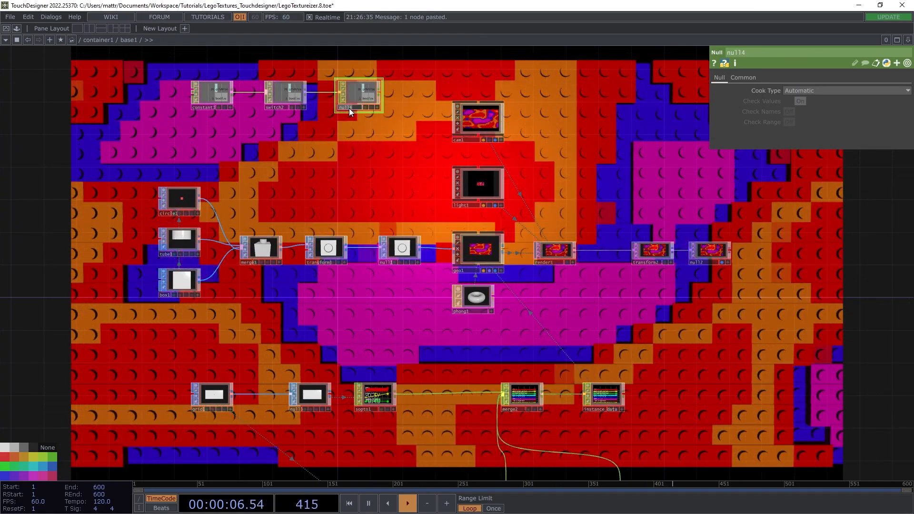
text(size_data)
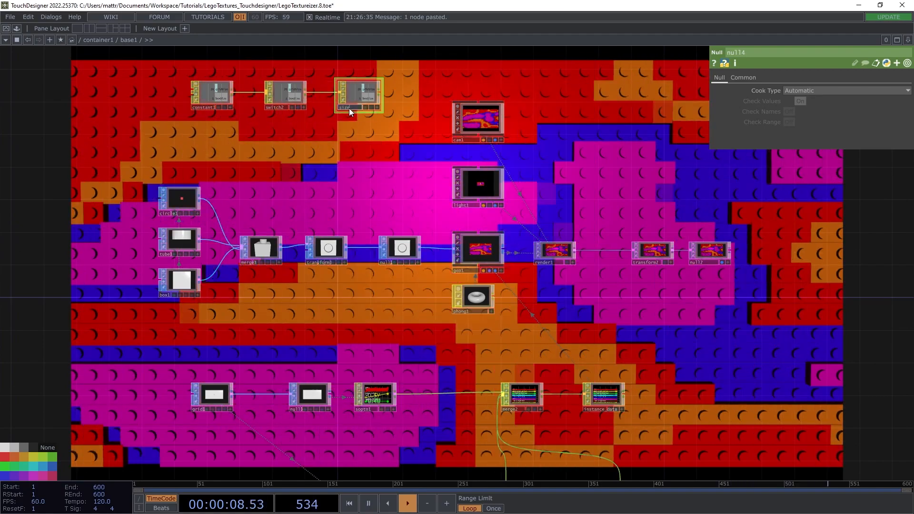
key(Return)
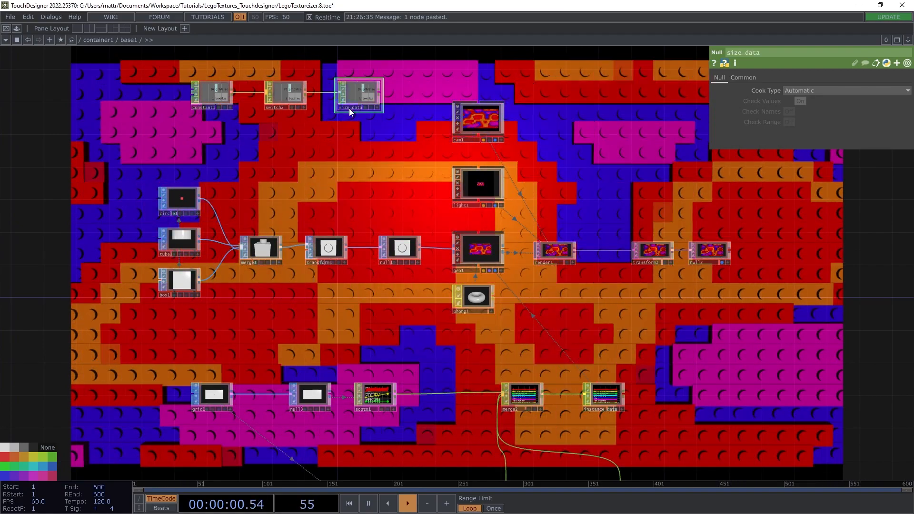
Link box1's Size to the boxSize channel of size_data
click(191, 279)
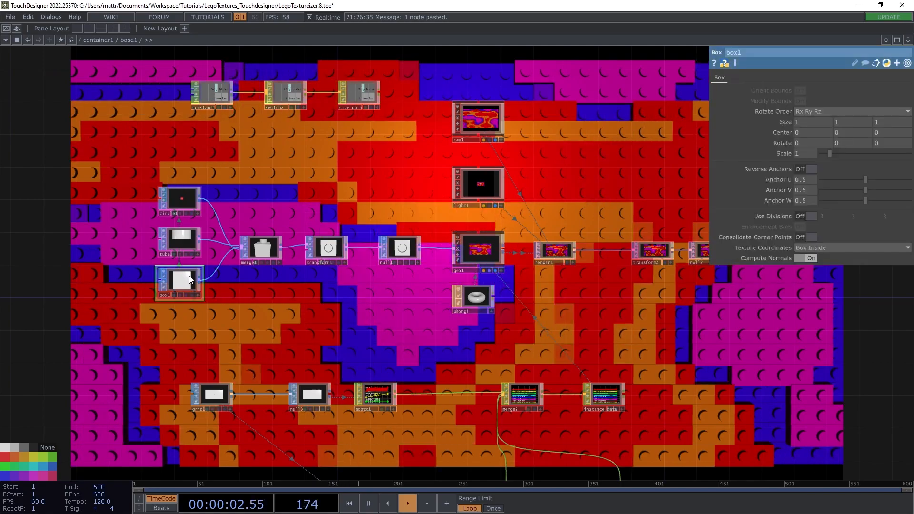
scroll(376, 107, up, 5)
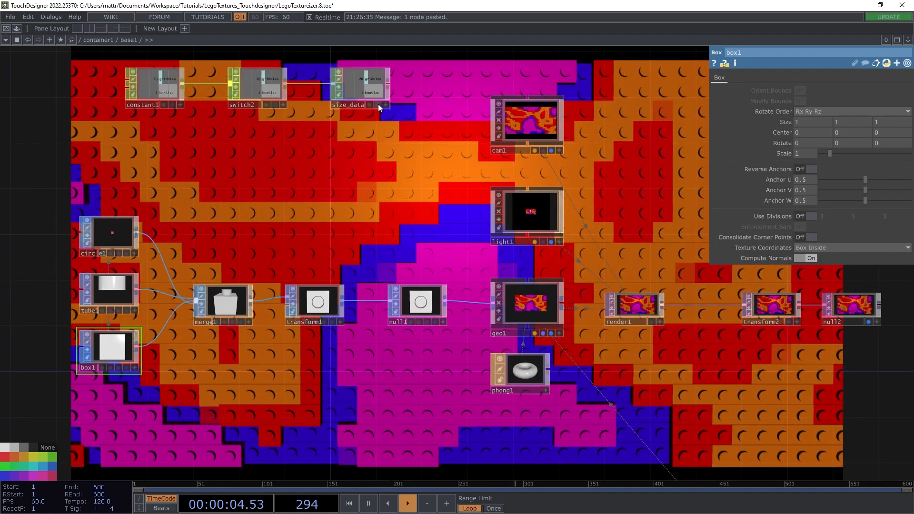
drag(369, 92, 792, 119)
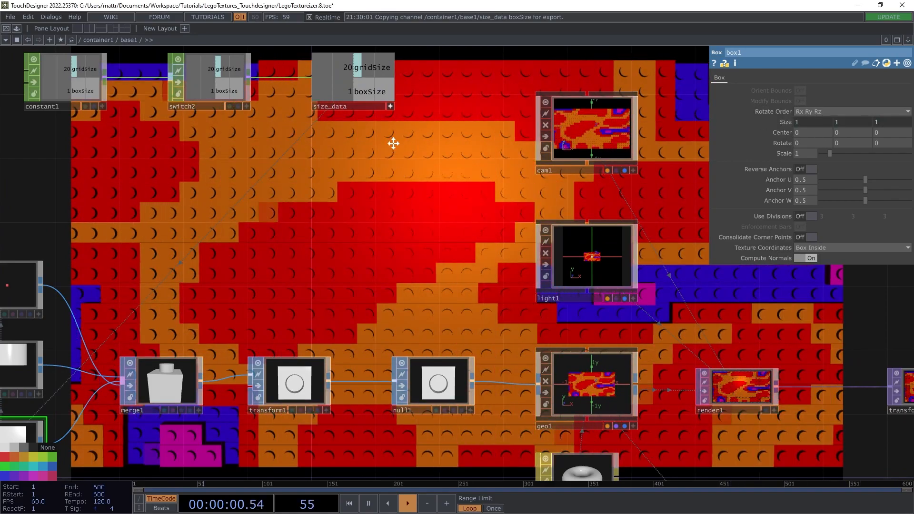
Link grid1's Rows to the gridSize channel of size_data as a CHOP reference
scroll(390, 143, down, 5)
drag(372, 186, 348, 175)
mouse_move(320, 333)
mouse_down()
mouse_move(300, 300)
mouse_move(327, 323)
mouse_up()
click(217, 391)
drag(275, 191, 277, 241)
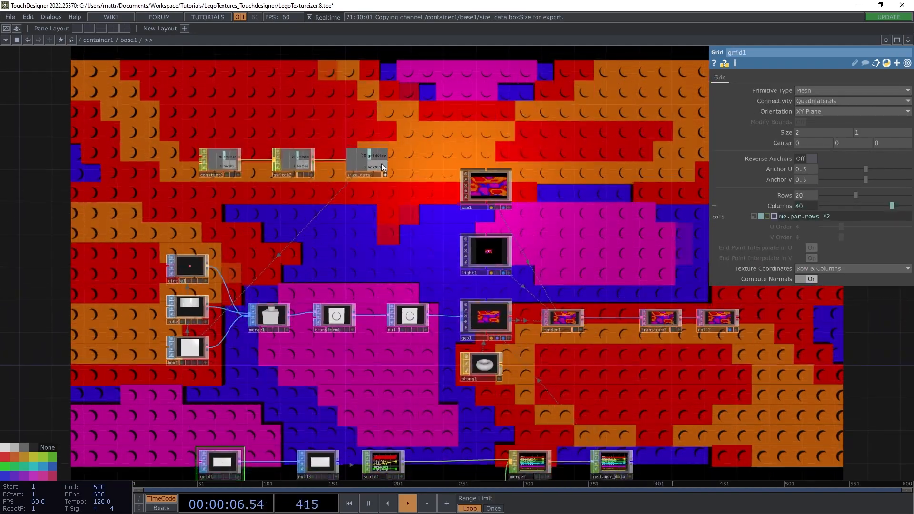
drag(371, 159, 804, 193)
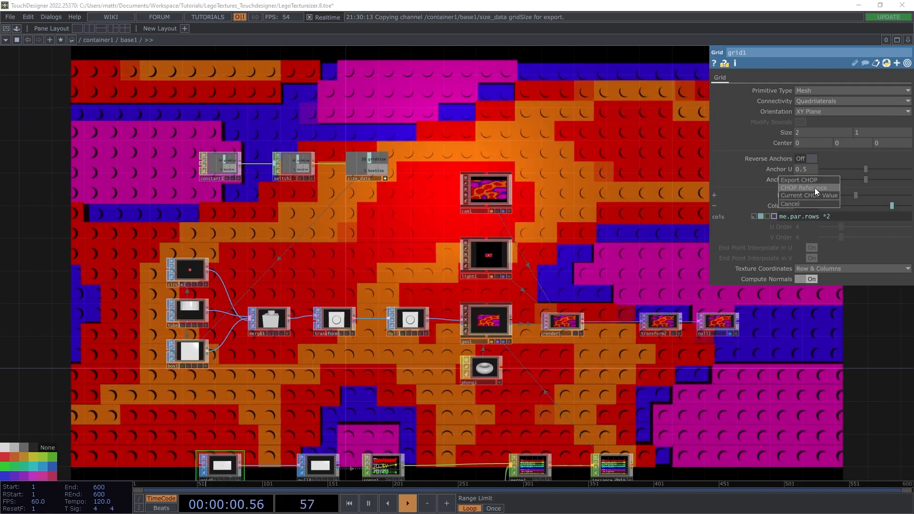
click(815, 188)
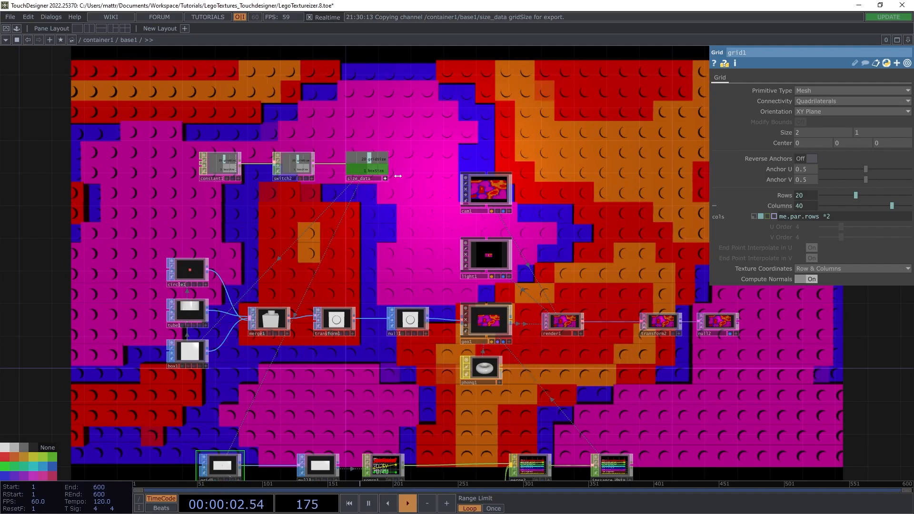
Move constant1 up above switch2's row and place a duplicate of it directly below
drag(410, 206, 428, 234)
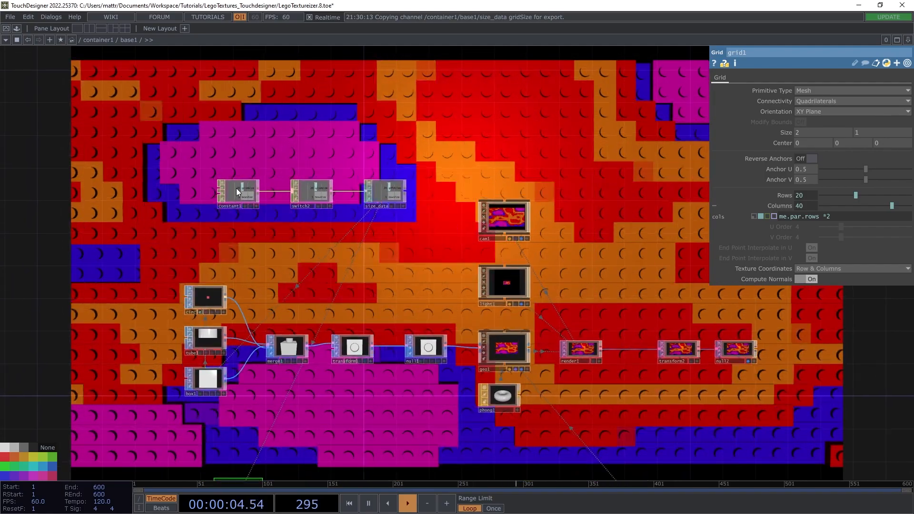
drag(238, 187, 242, 141)
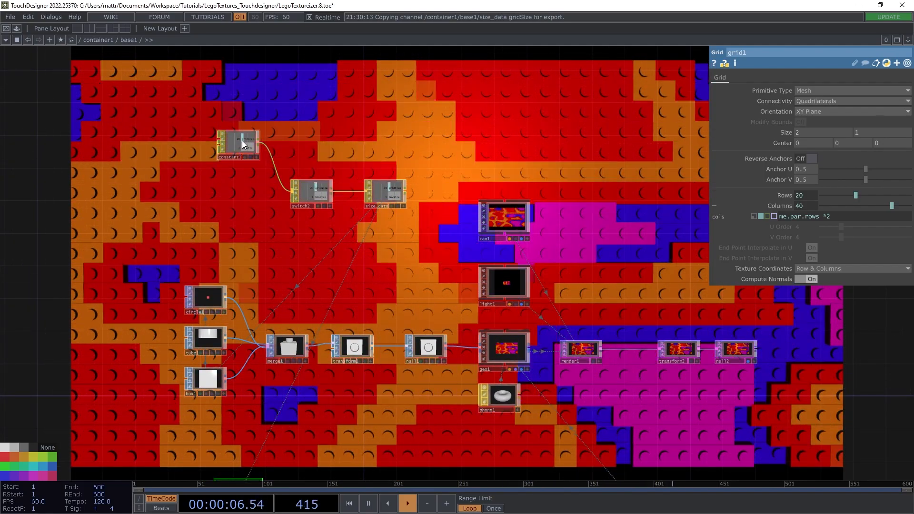
click(242, 141)
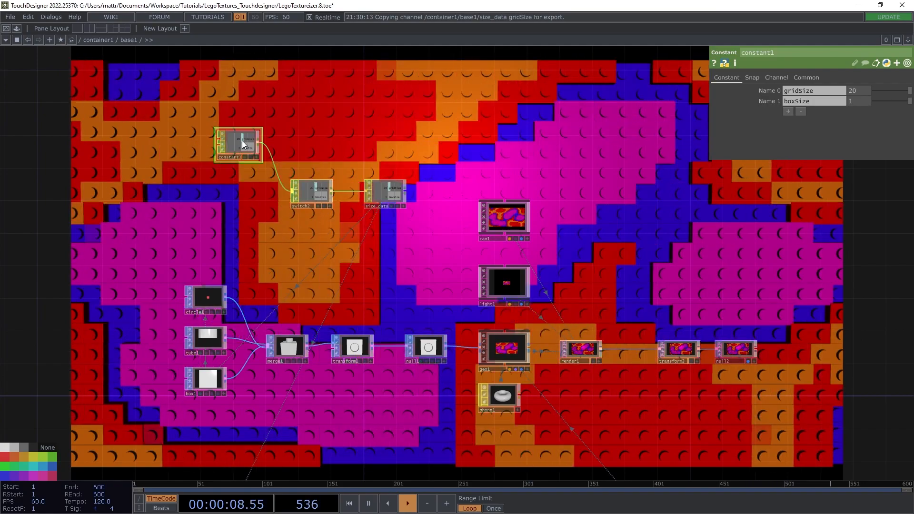
key(ctrl+c)
key(ctrl+v)
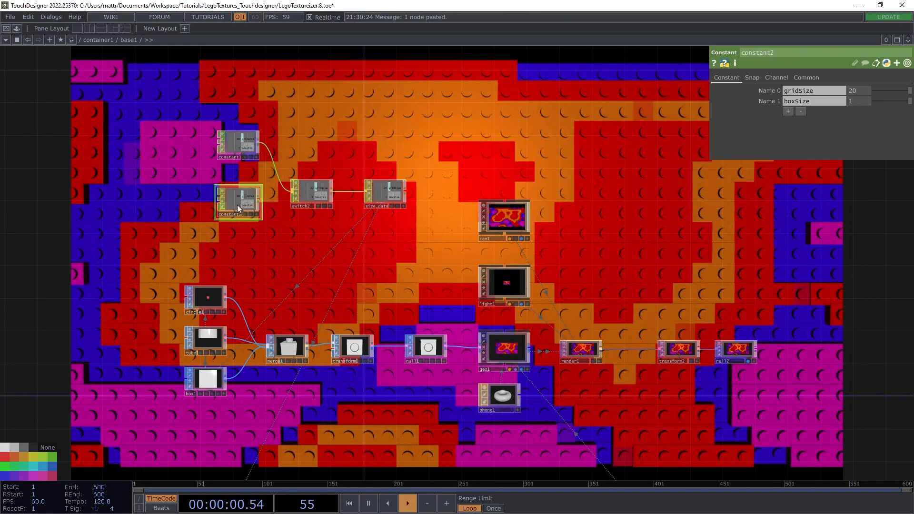
click(237, 205)
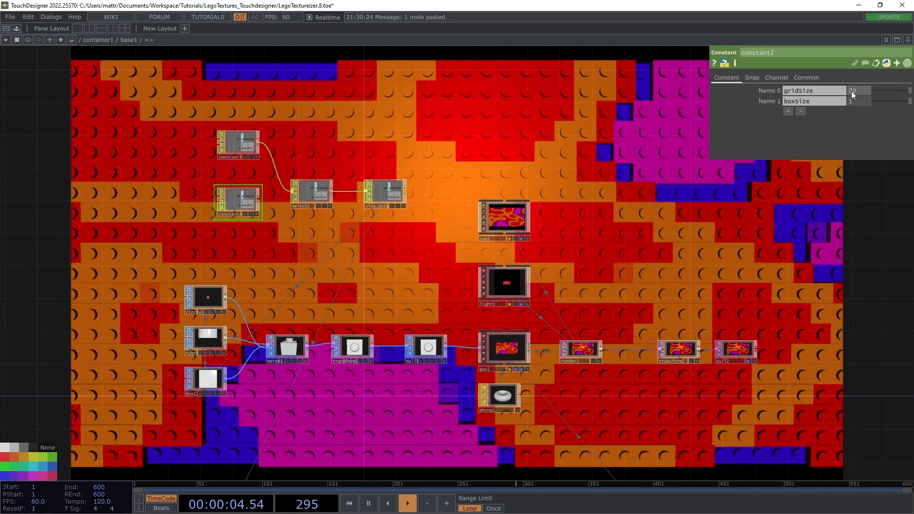
Set the duplicated constant2's gridSize value to 40
click(852, 90)
text(40)
key(Return)
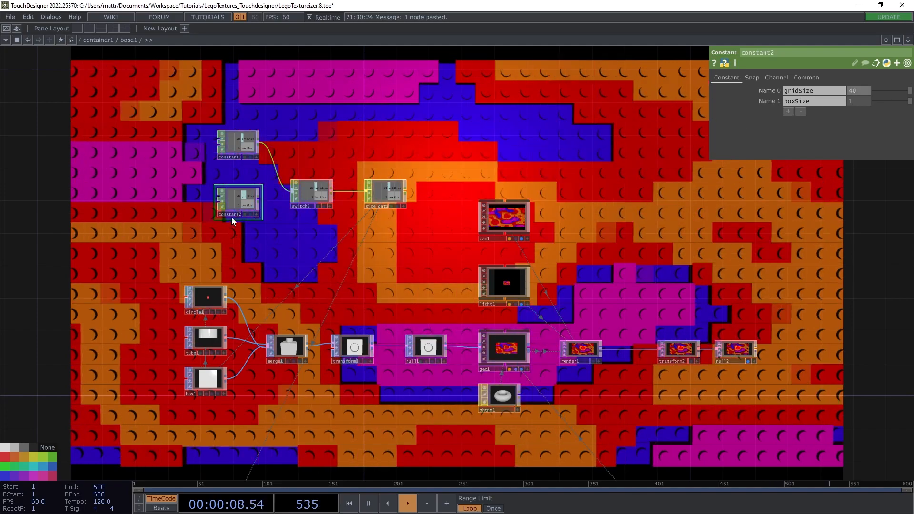
Connect constant2 as the second input of switch2 and set the switch's index to 1
drag(239, 201, 290, 196)
click(318, 191)
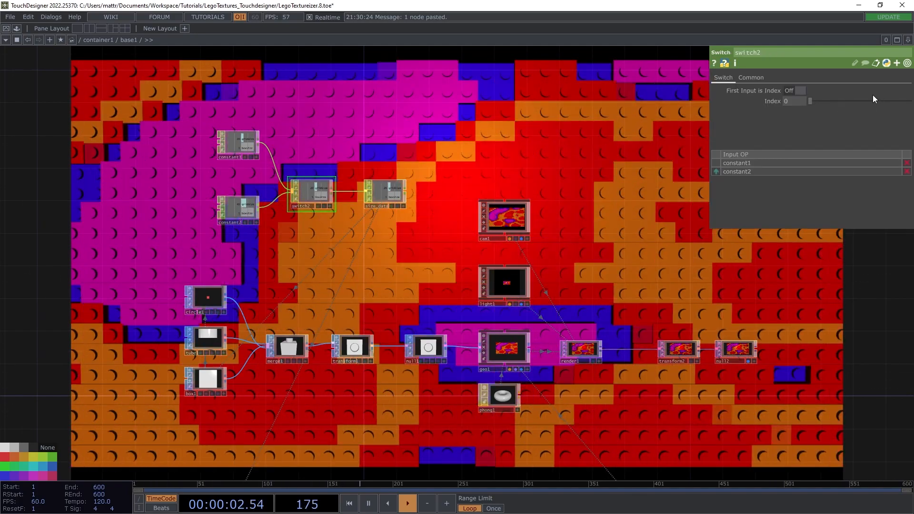
drag(813, 101, 819, 101)
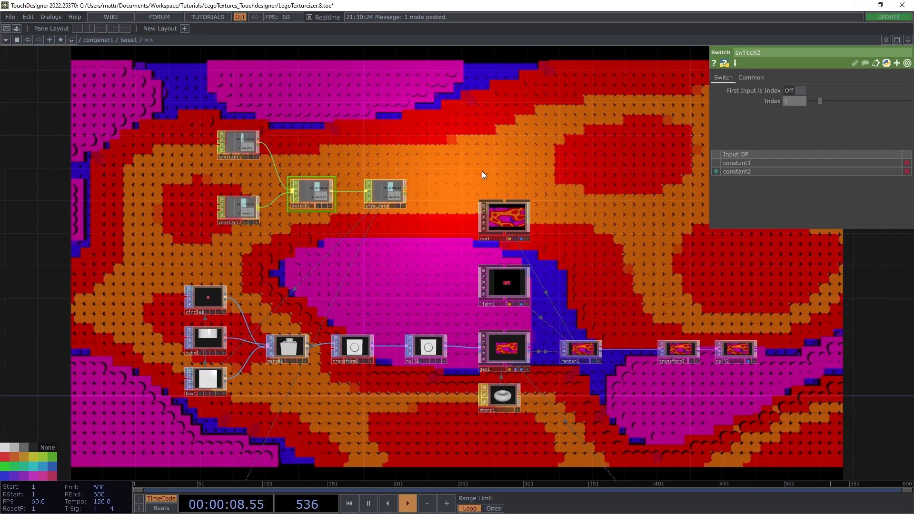
Lower constant2's boxSize value to 0.44 to fit the bricks to the denser grid
drag(432, 147, 446, 118)
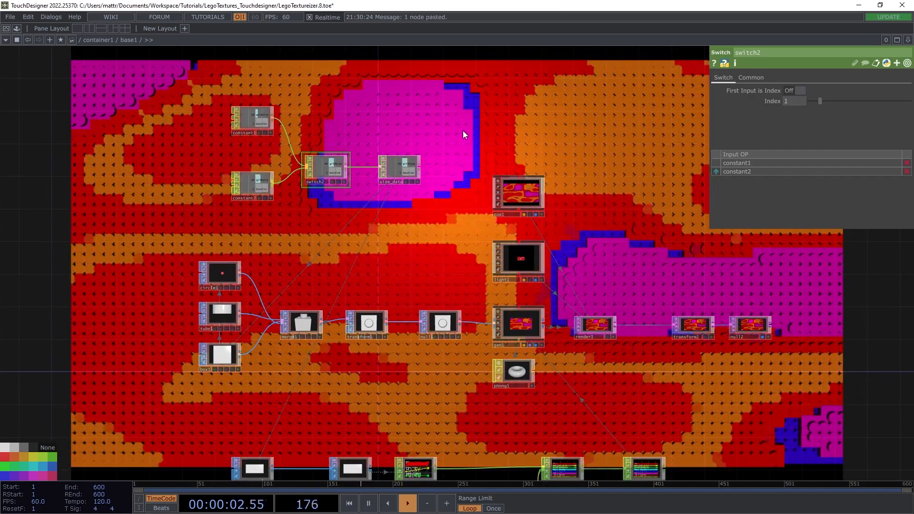
click(257, 185)
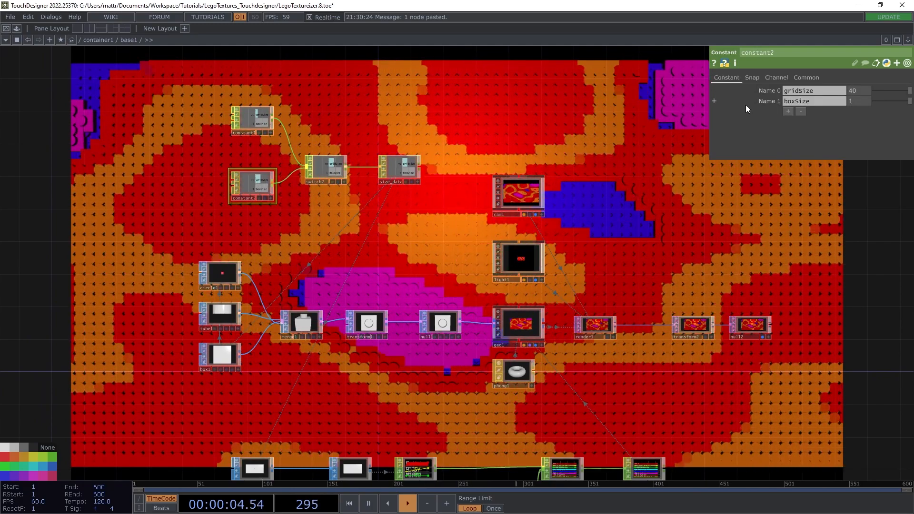
middle_click(859, 101)
mouse_move(859, 103)
middle_down()
mouse_move(830, 103)
mouse_move(859, 99)
mouse_move(857, 108)
middle_up()
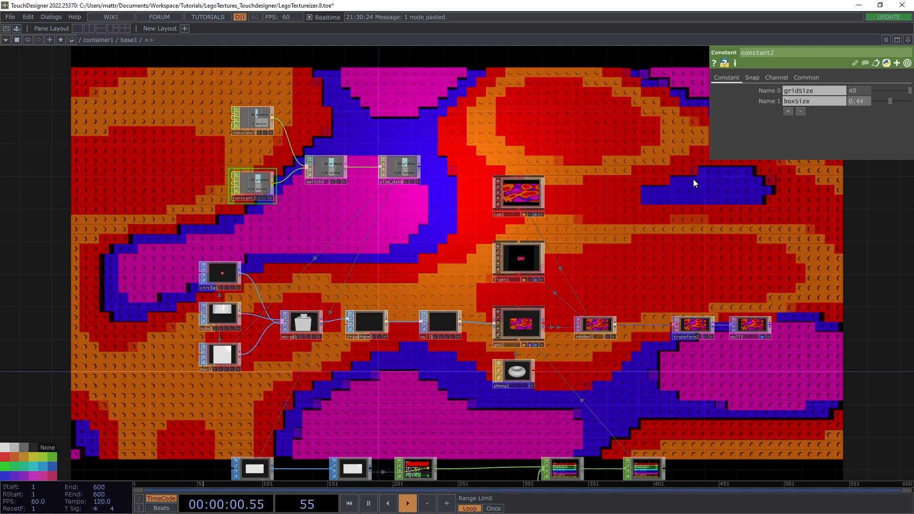
drag(663, 205, 531, 156)
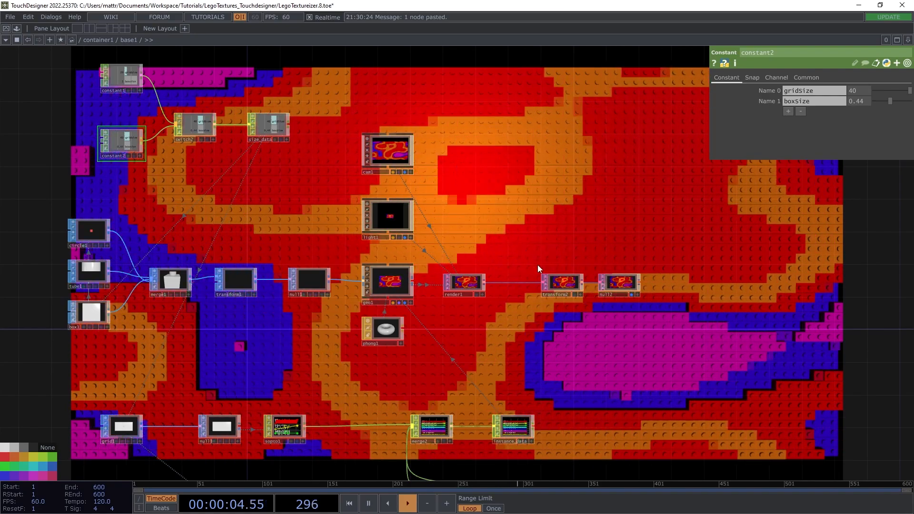
Insert an SSAO TOP between render1 and transform2
right_click(507, 281)
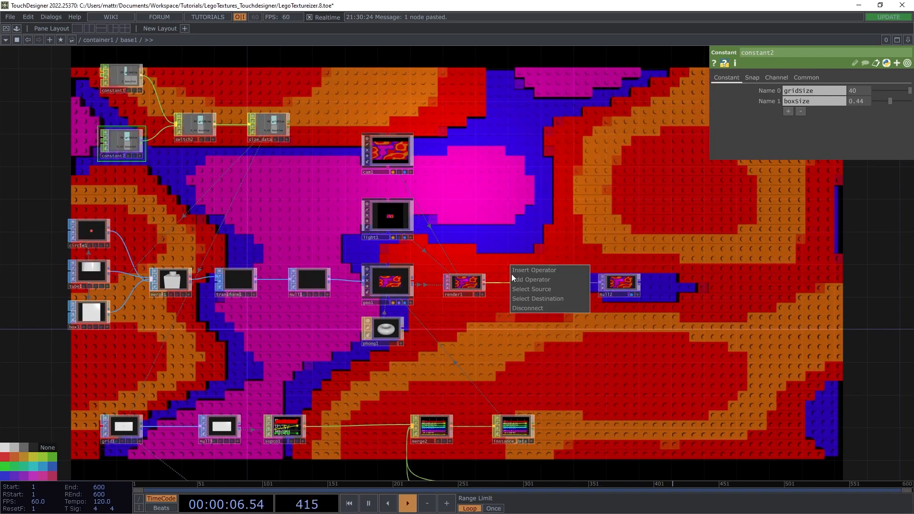
click(520, 269)
text(dds)
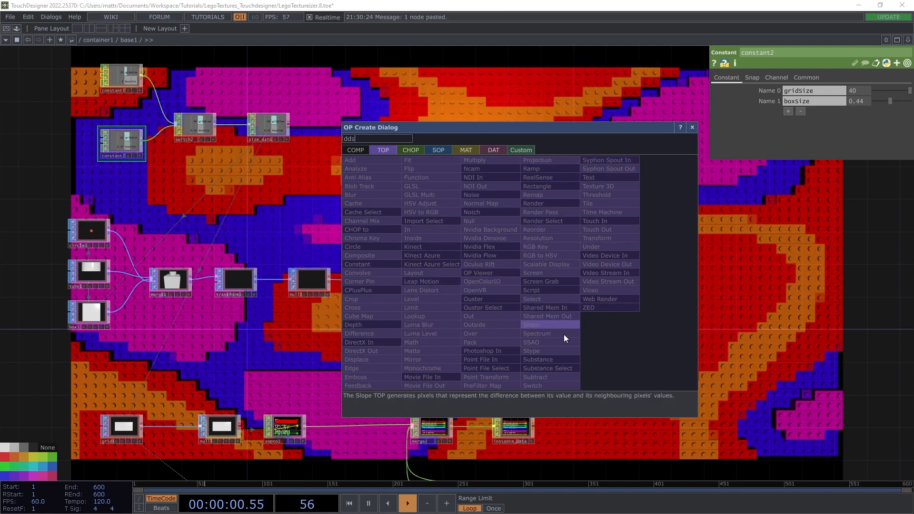
click(556, 345)
click(517, 281)
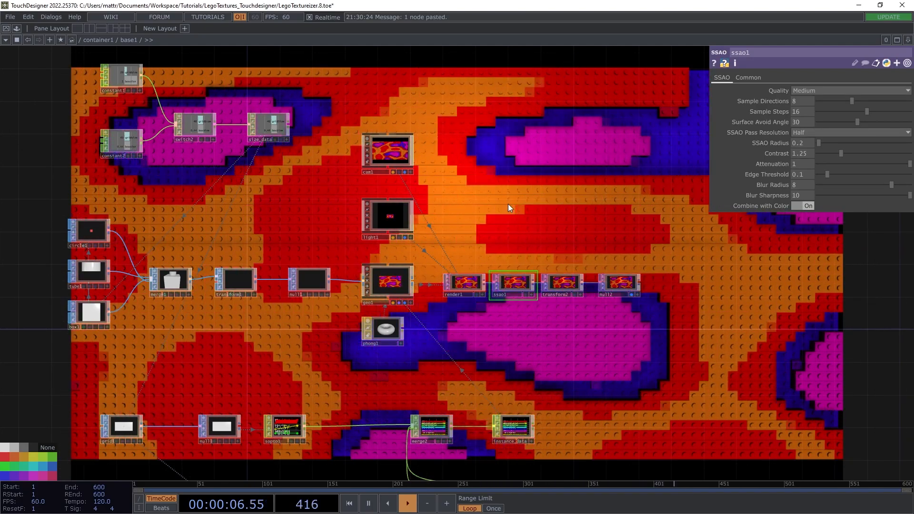
drag(513, 208, 486, 220)
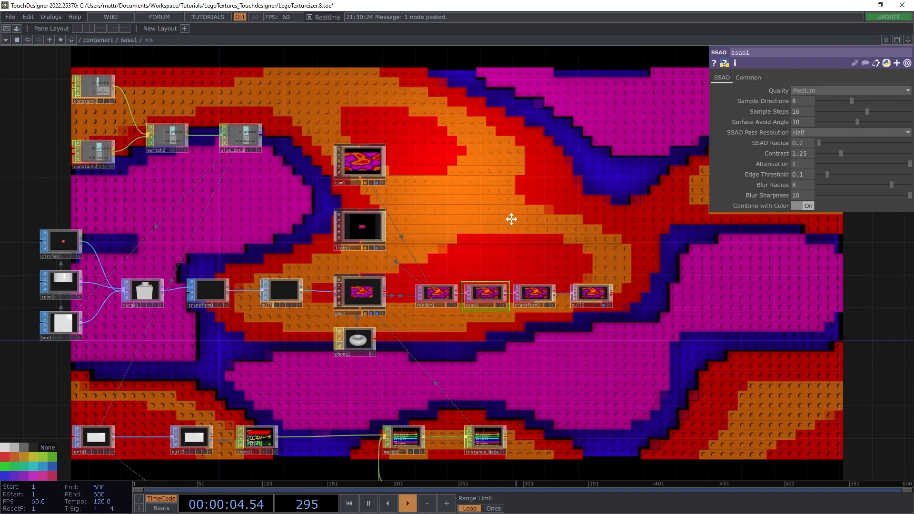
drag(516, 227, 510, 218)
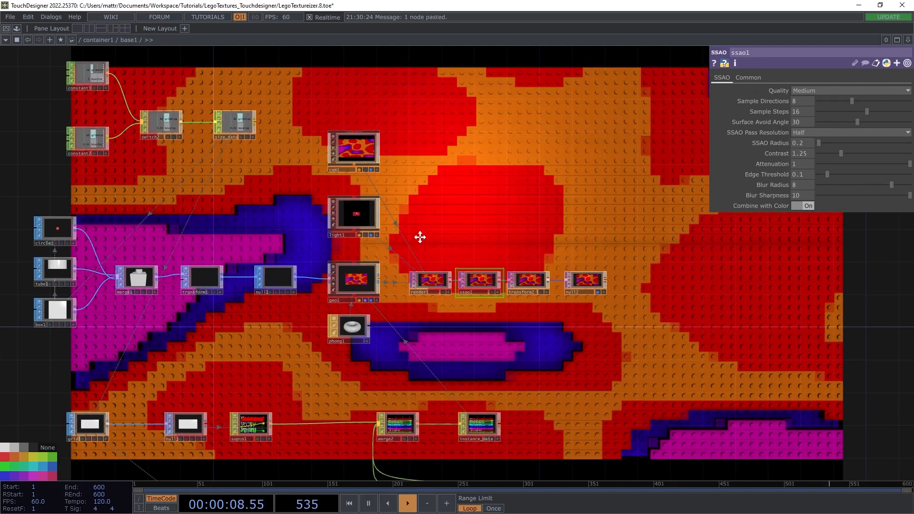
drag(232, 230, 256, 142)
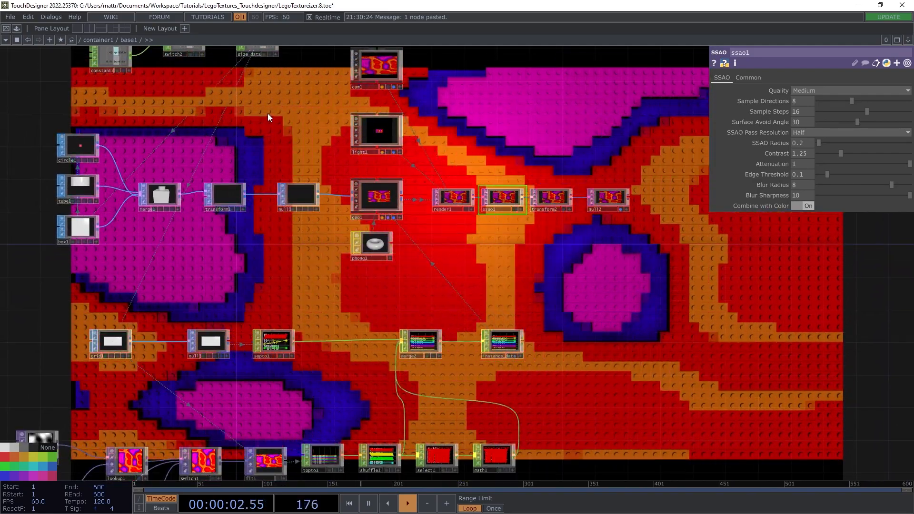
drag(249, 133, 296, 155)
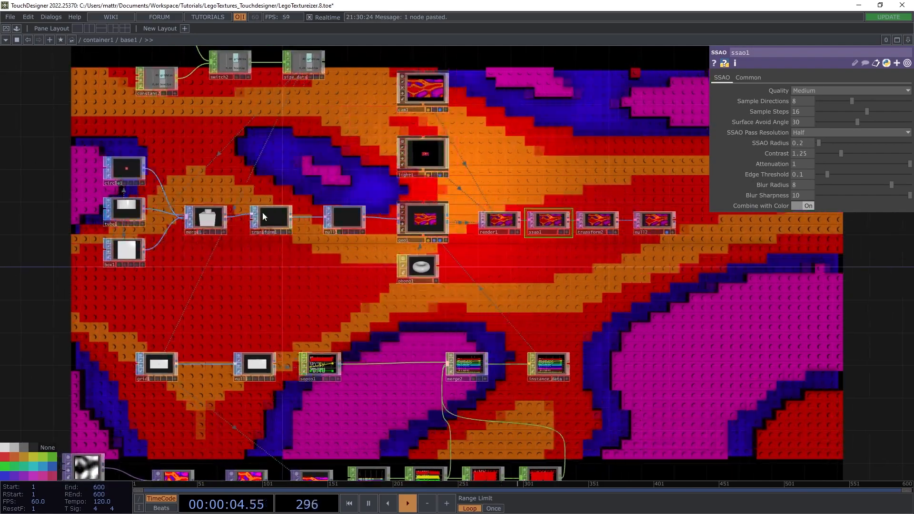
drag(530, 241, 515, 218)
Add the running_on_beach.mp4 video below the other sources as switch1's fourth input and set the switch's index to 3.83
drag(245, 301, 298, 275)
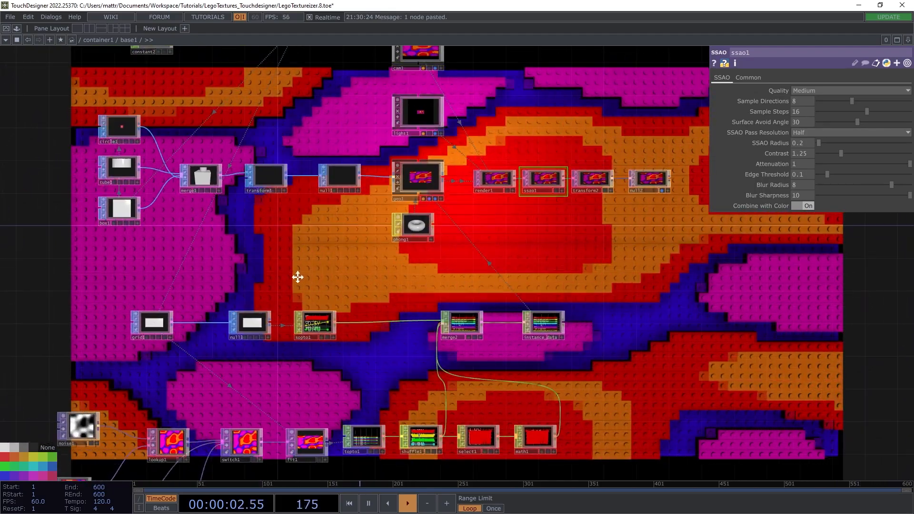
scroll(230, 259, down, 3)
scroll(295, 408, down, 5)
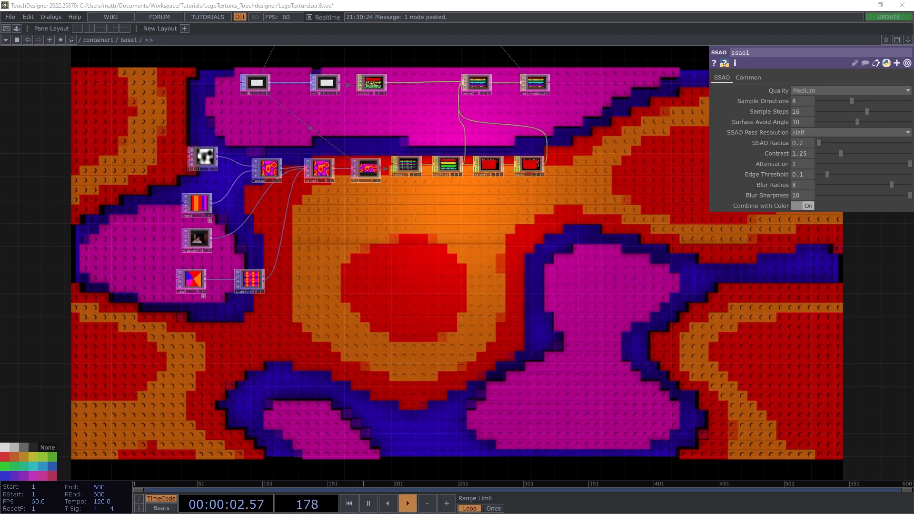
drag(196, 173, 184, 330)
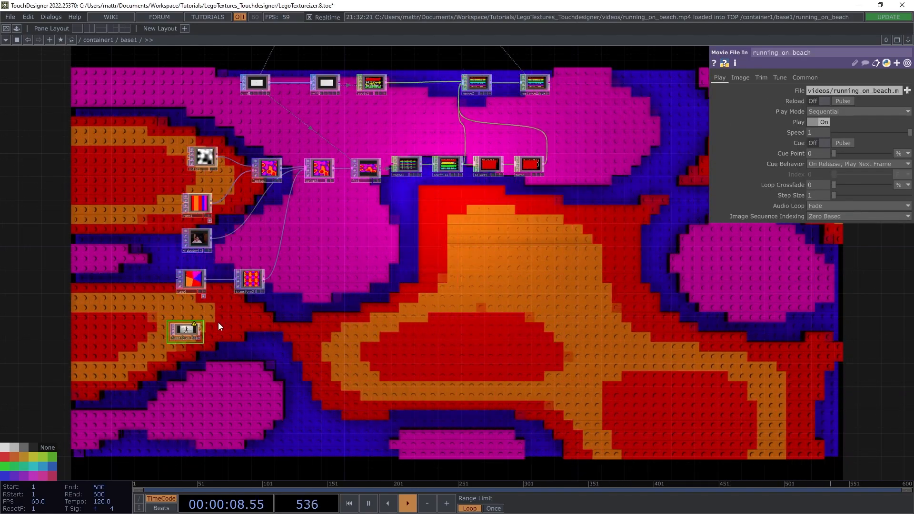
drag(201, 330, 305, 174)
click(325, 166)
drag(819, 90, 857, 90)
Insert a Switch CHOP between math1 and merge2, placing it to the right of math1
drag(562, 223, 456, 213)
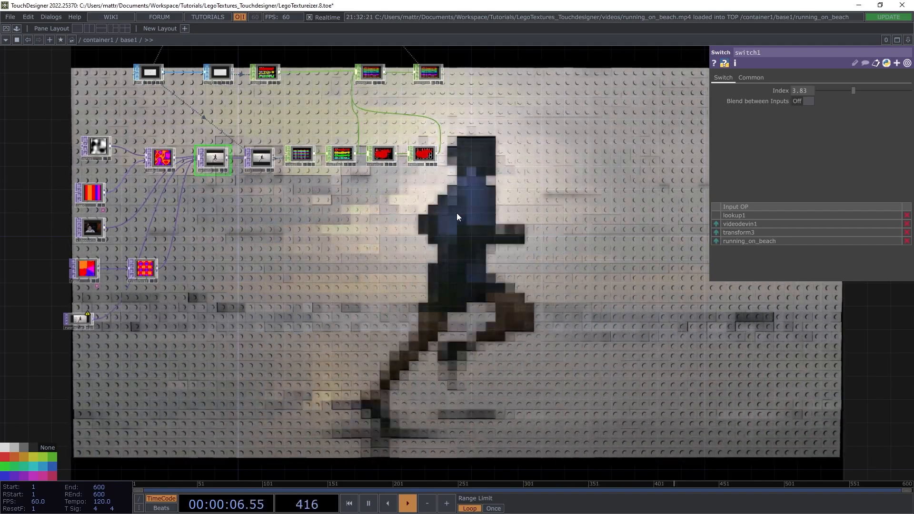
scroll(476, 139, up, 3)
drag(410, 225, 362, 256)
scroll(343, 235, up, 4)
drag(389, 205, 362, 220)
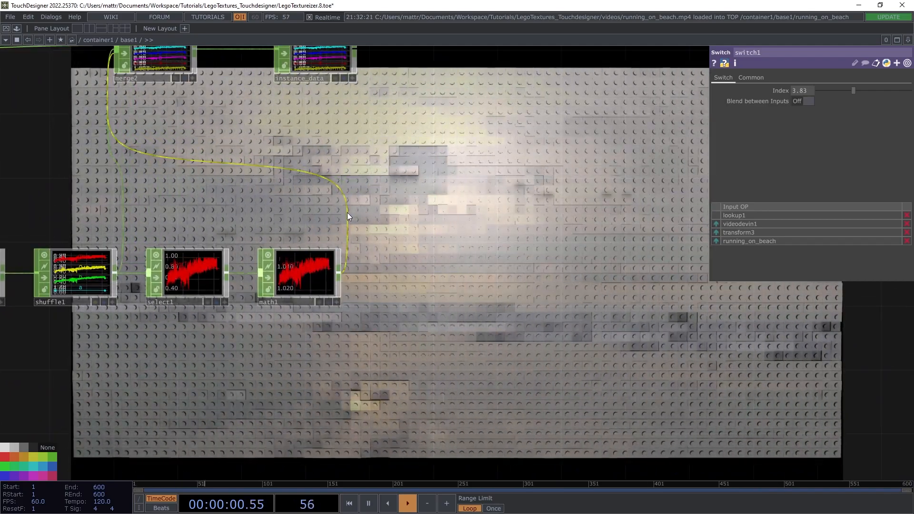
right_click(347, 213)
click(358, 202)
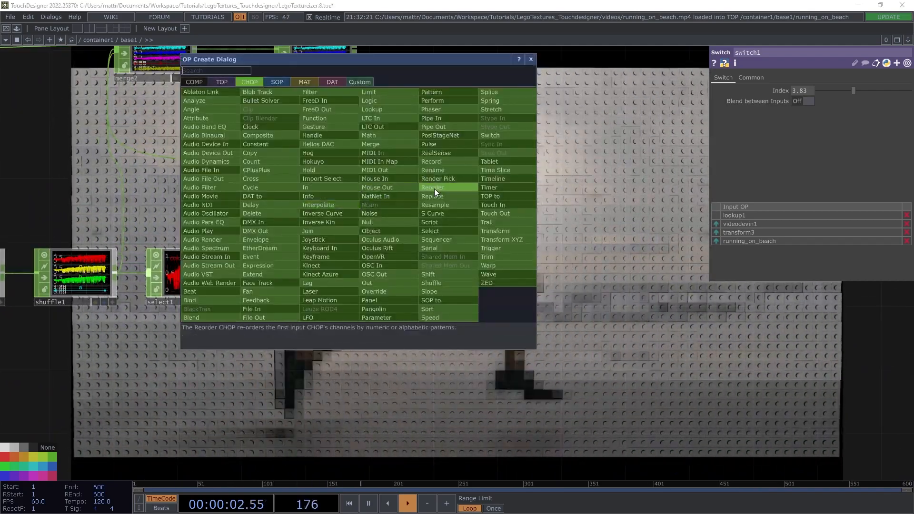
click(508, 136)
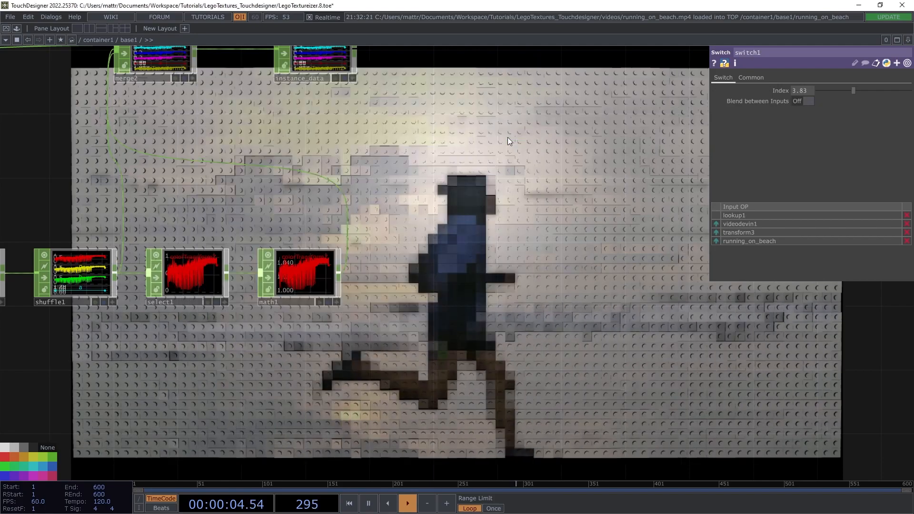
click(473, 201)
Move math1 up, place a duplicate of it below, and connect the duplicate as the second input of switch3
drag(295, 275, 307, 242)
key(ctrl+c)
key(ctrl+v)
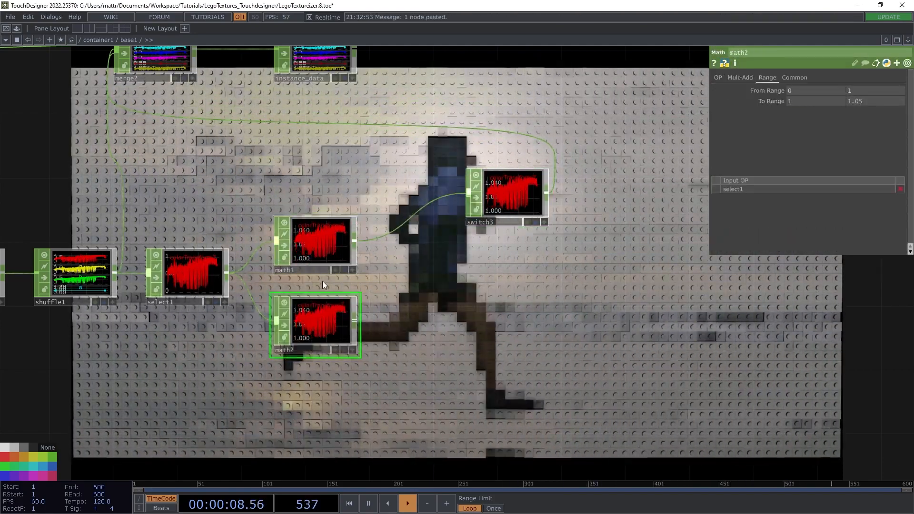
click(318, 291)
click(469, 195)
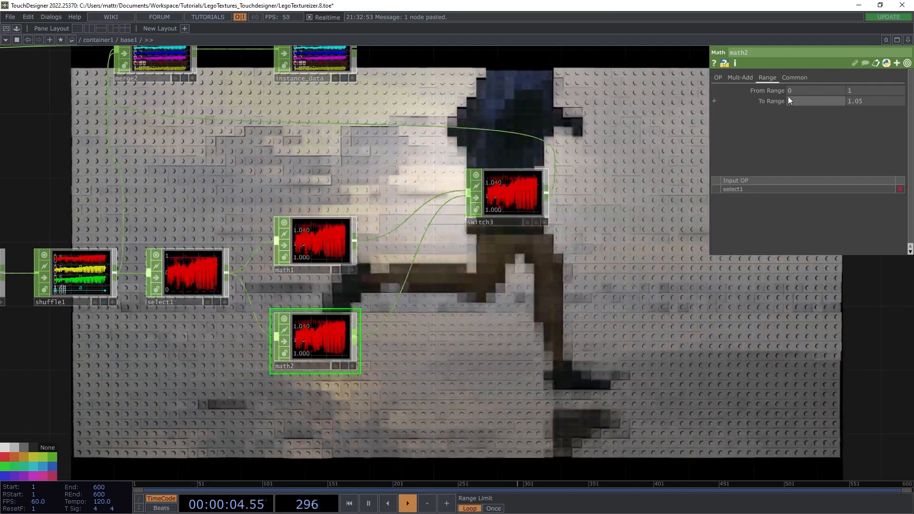
Set the upper To Range value of math2 to 0 and switch3's index to 1
click(878, 102)
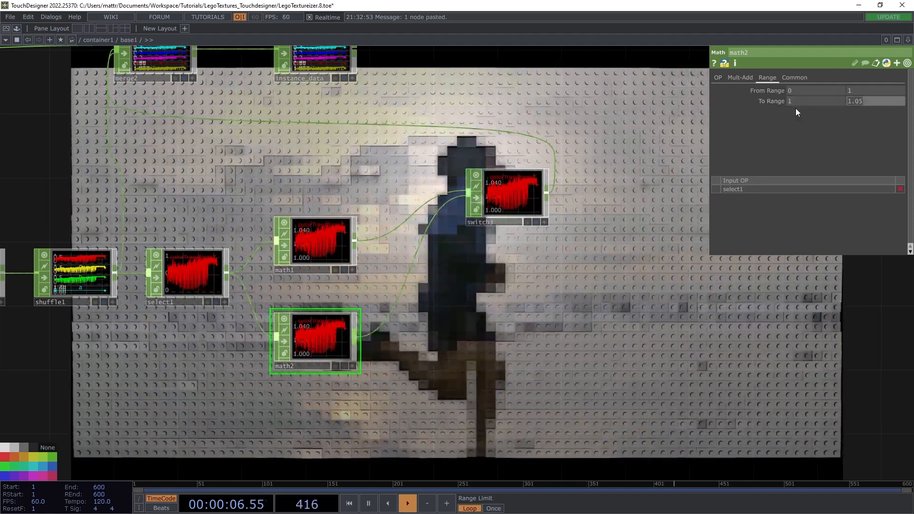
text(0)
key(Return)
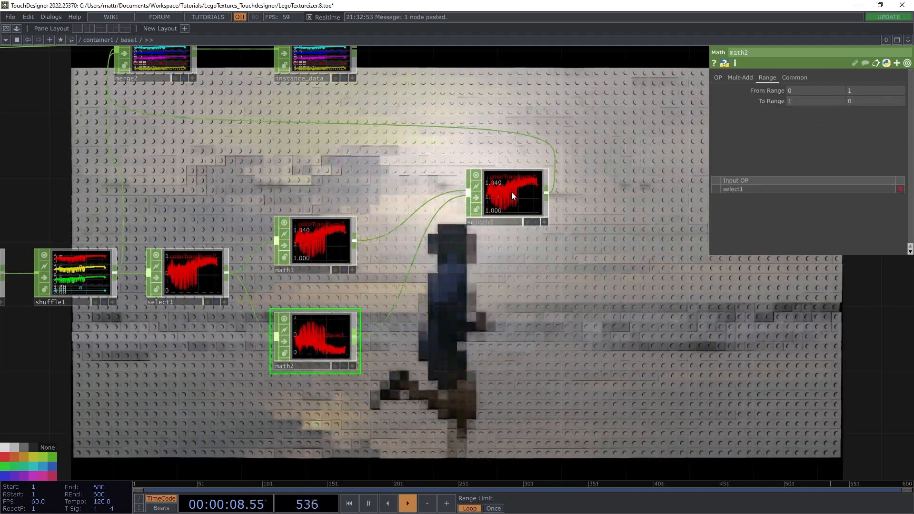
click(510, 192)
drag(810, 101, 820, 100)
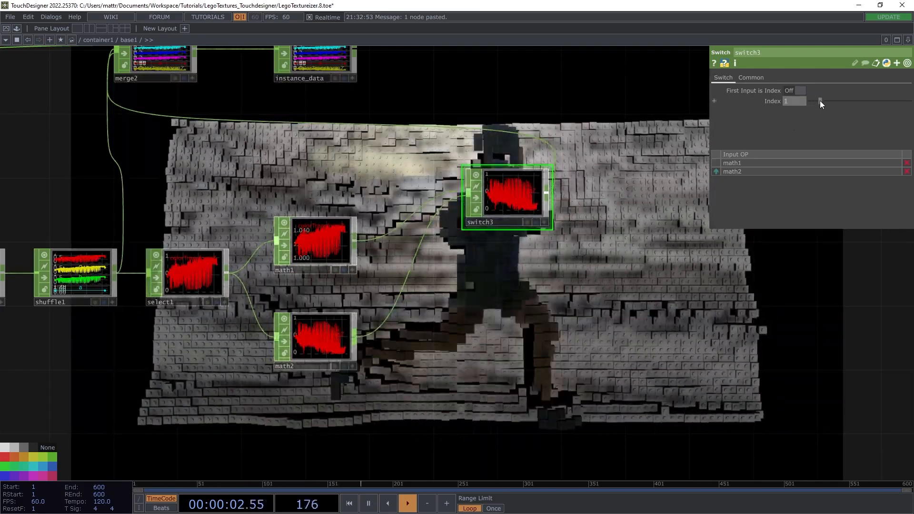
Set math2's Integer option to Round so the brick depths snap to whole steps
click(312, 345)
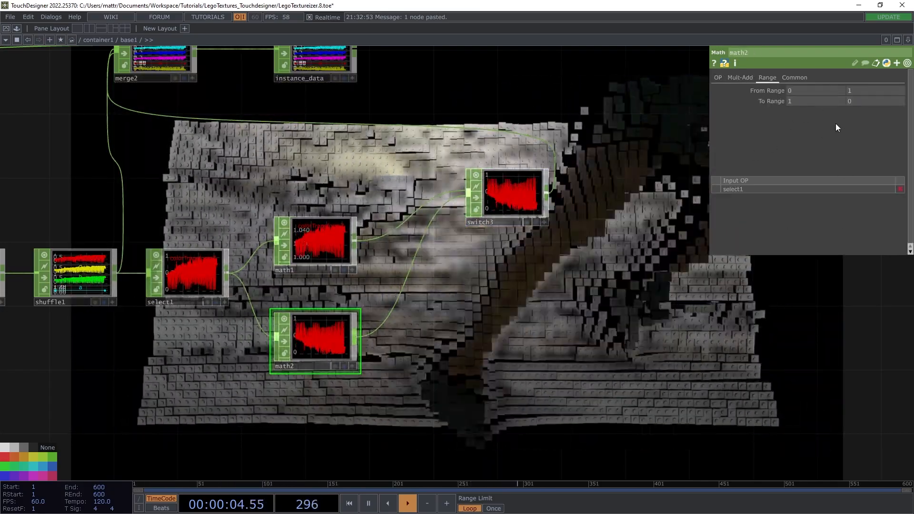
click(718, 77)
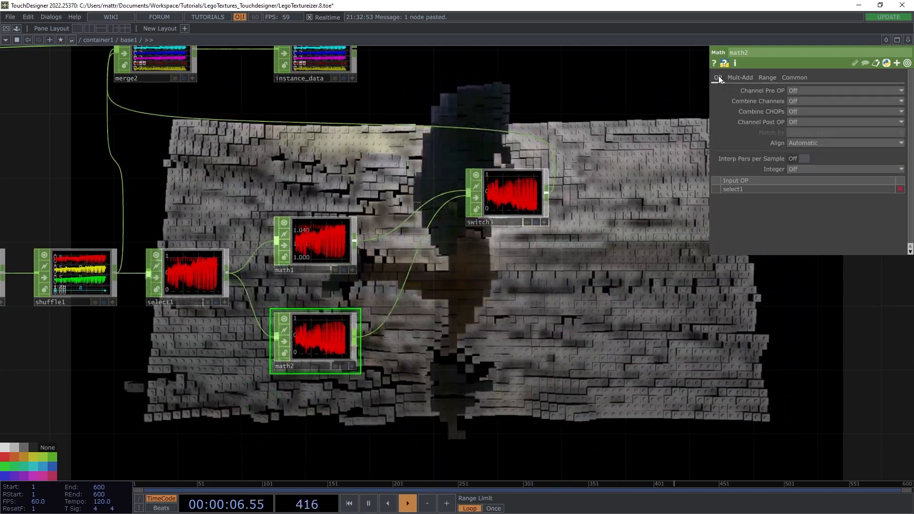
click(796, 169)
click(798, 208)
drag(602, 275, 524, 165)
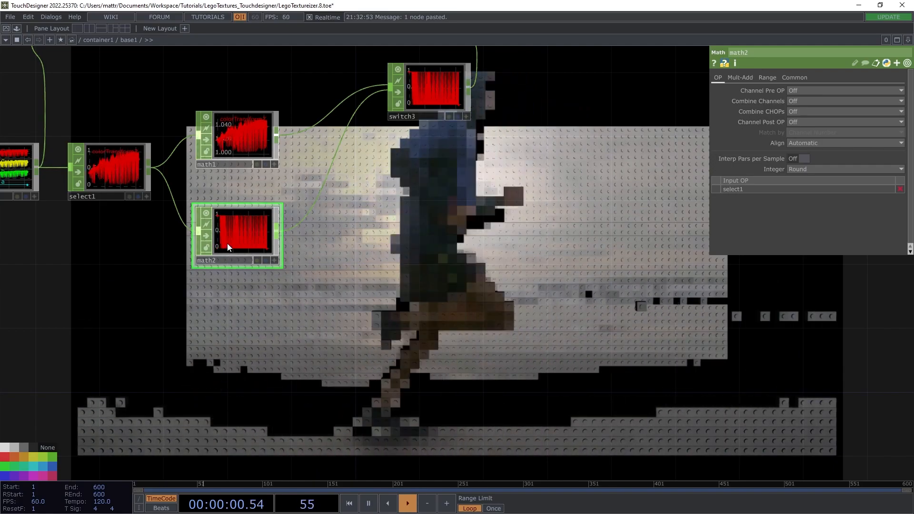
Try adjusting the lower To Range value of math2
click(767, 77)
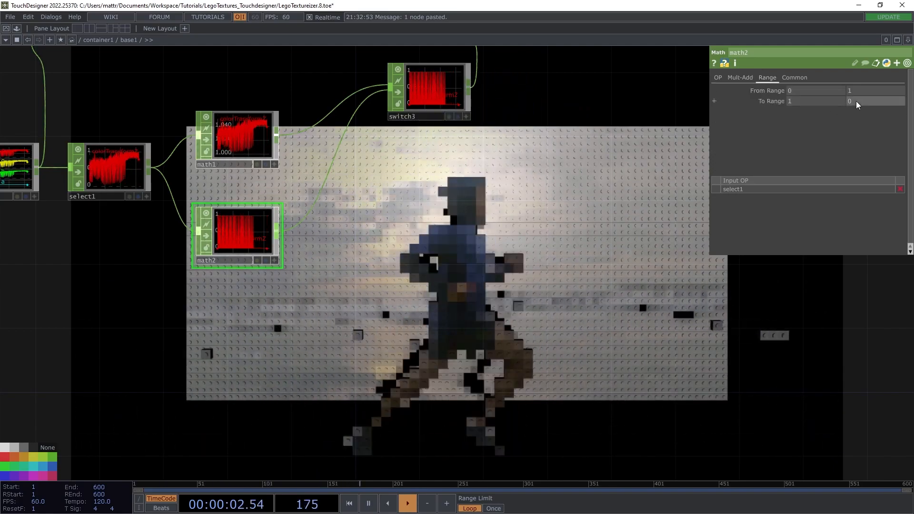
middle_drag(818, 101, 778, 101)
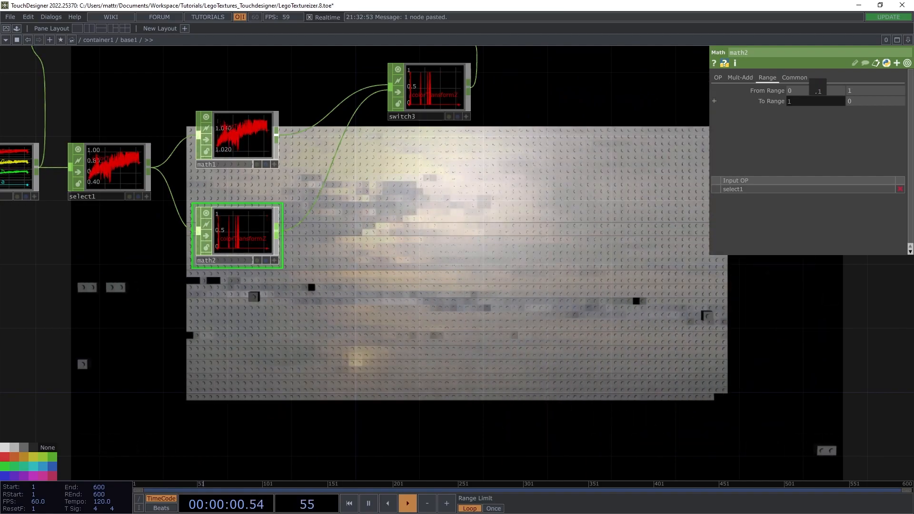
drag(682, 210, 638, 184)
Move the lower ramp and its transform3 slightly up and right, in line with the other source nodes
drag(549, 201, 441, 274)
scroll(482, 192, down, 3)
scroll(441, 274, down, 8)
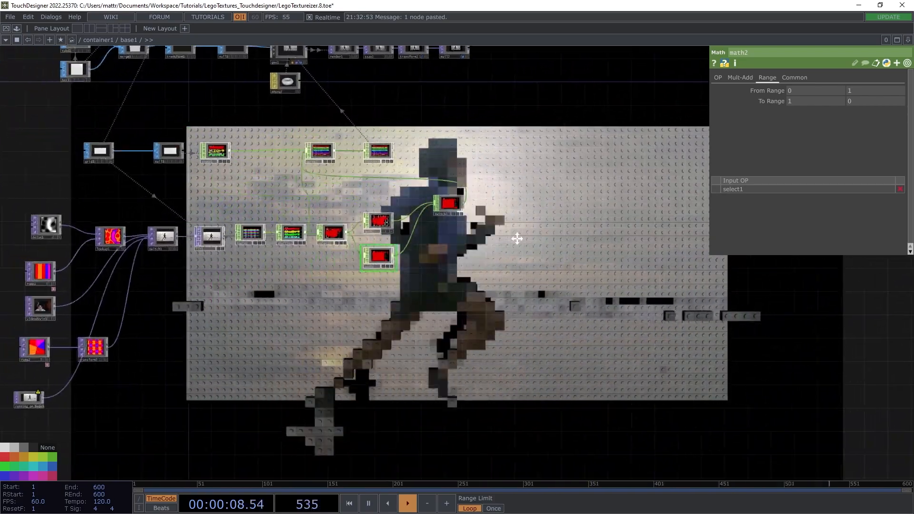
drag(516, 238, 690, 312)
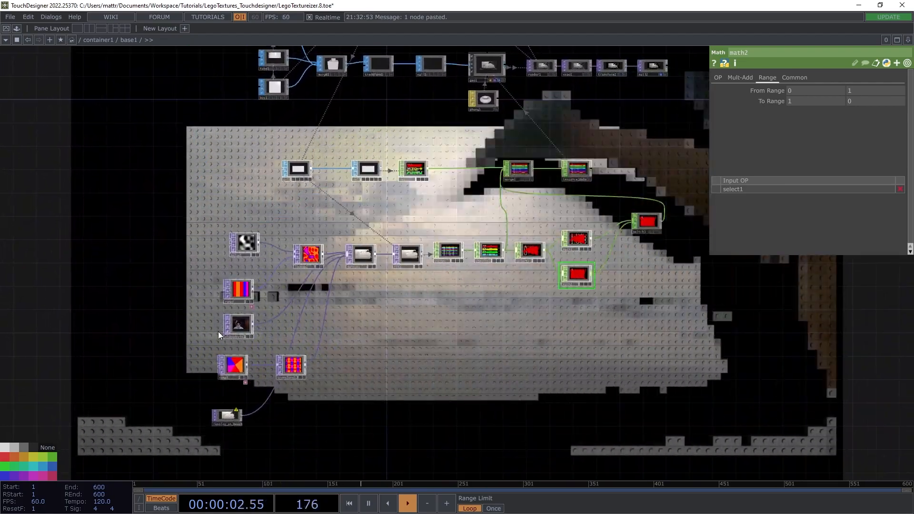
drag(244, 369, 251, 365)
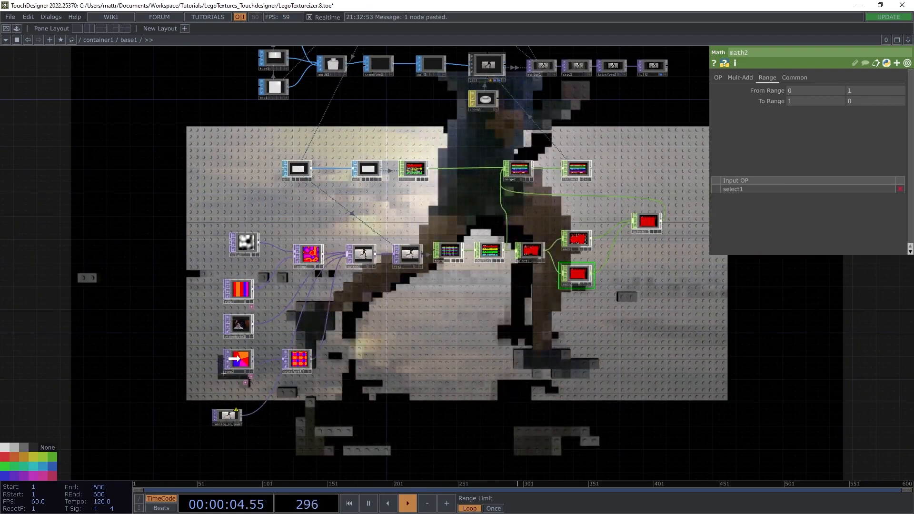
Set switch1's index to 2.17 to use the transform3 ramp pattern as the source
drag(503, 237, 492, 282)
drag(418, 67, 434, 241)
drag(379, 248, 385, 238)
drag(388, 287, 429, 168)
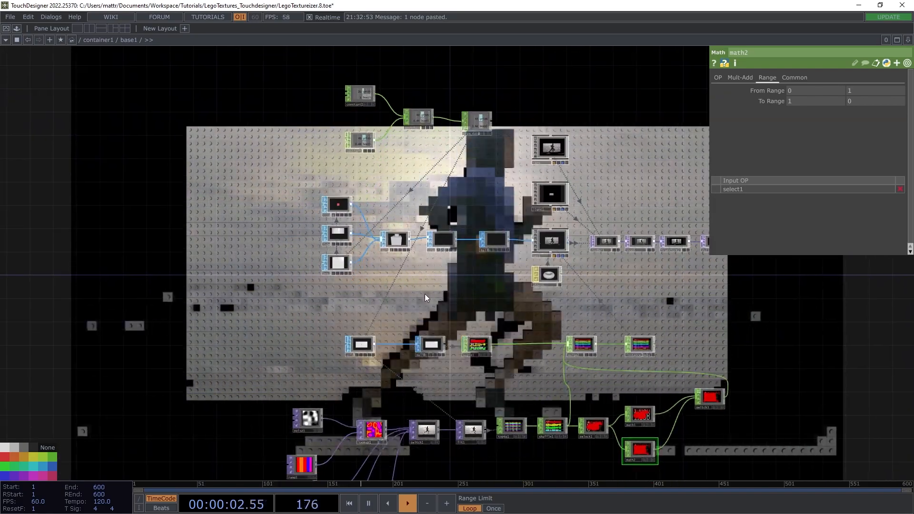
click(425, 433)
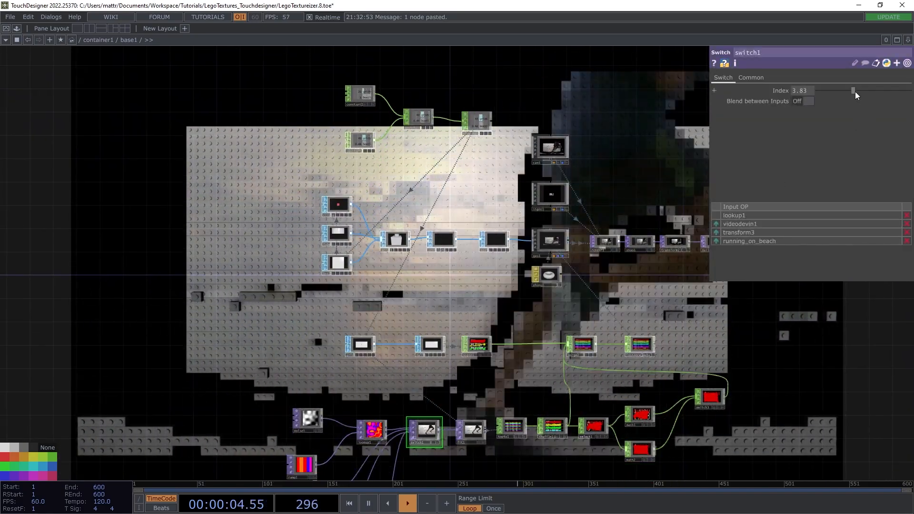
drag(855, 92, 840, 88)
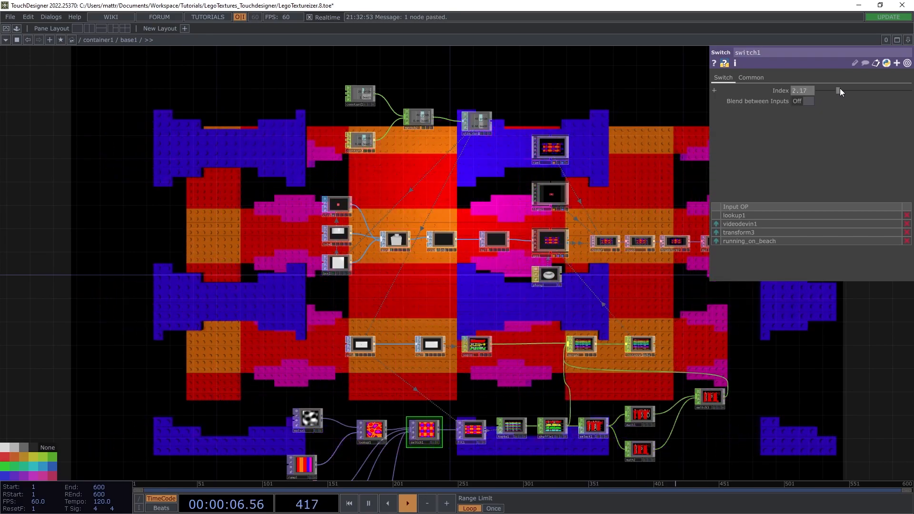
Set switch3's index to 0 to use math1's shallow depth range
drag(480, 151, 470, 98)
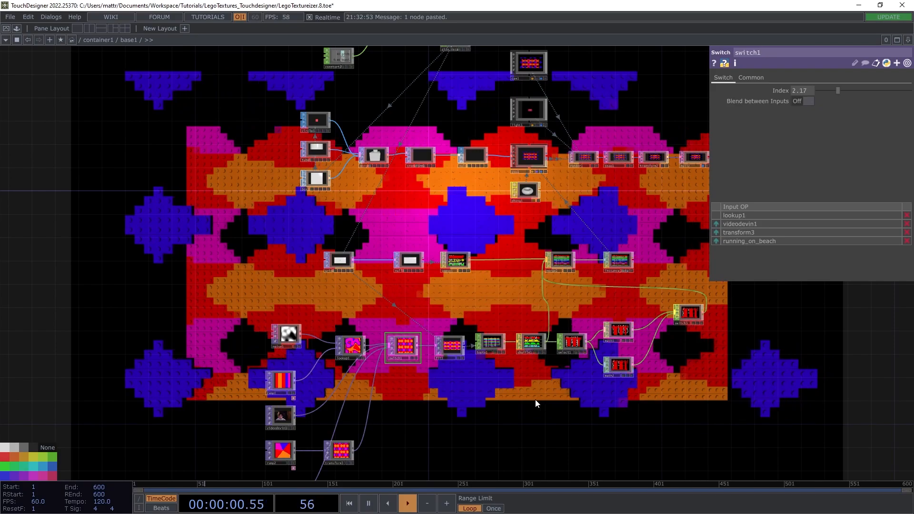
drag(537, 399, 485, 353)
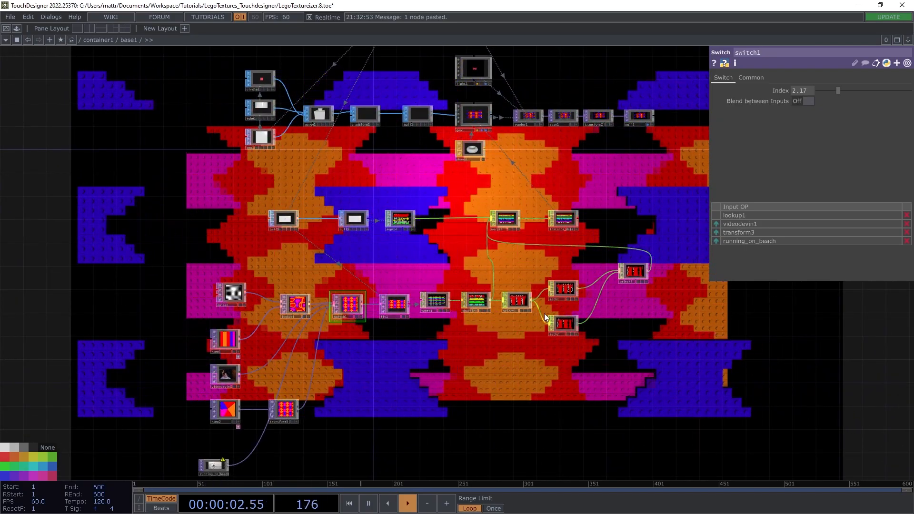
scroll(544, 284, up, 6)
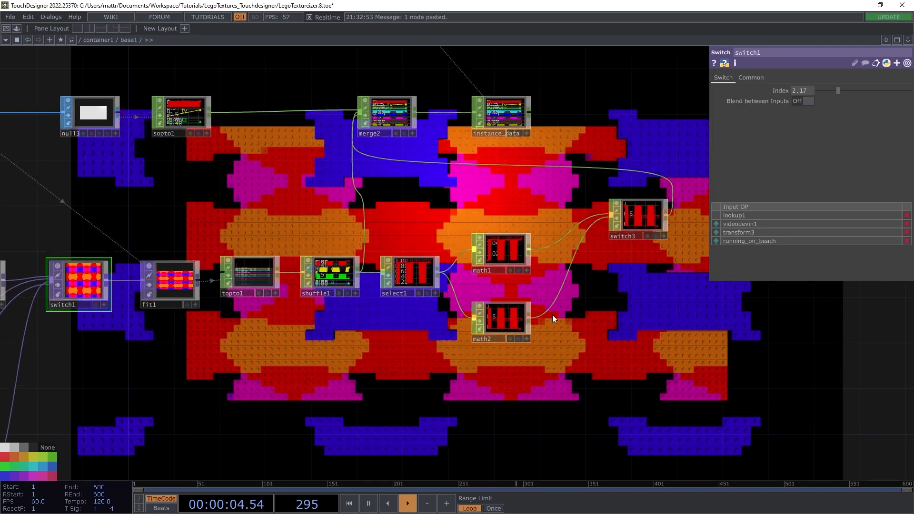
click(616, 233)
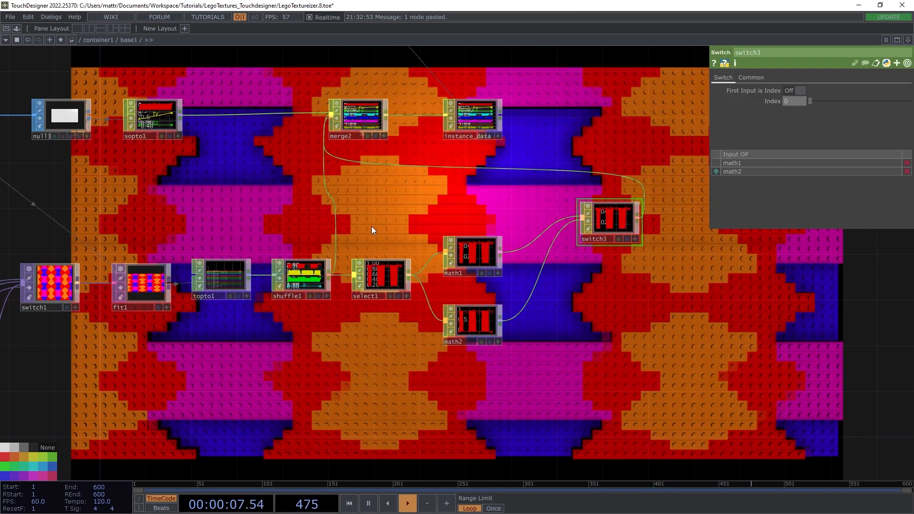
drag(372, 230, 509, 204)
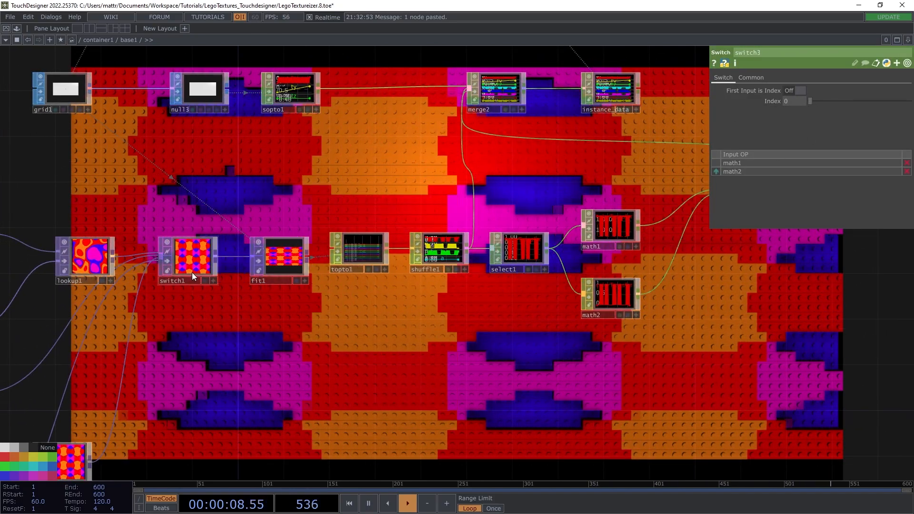
Set switch1's index to 0.62 to use the lookup1 noise pattern as the source
click(192, 272)
drag(839, 89, 824, 89)
Duplicate the constant2 size preset just below the original and set the copy's gridSize to 80
drag(479, 199, 560, 330)
scroll(343, 161, down, 4)
drag(320, 121, 376, 245)
drag(359, 174, 393, 247)
drag(471, 172, 477, 166)
drag(405, 167, 410, 159)
click(359, 187)
key(ctrl+c)
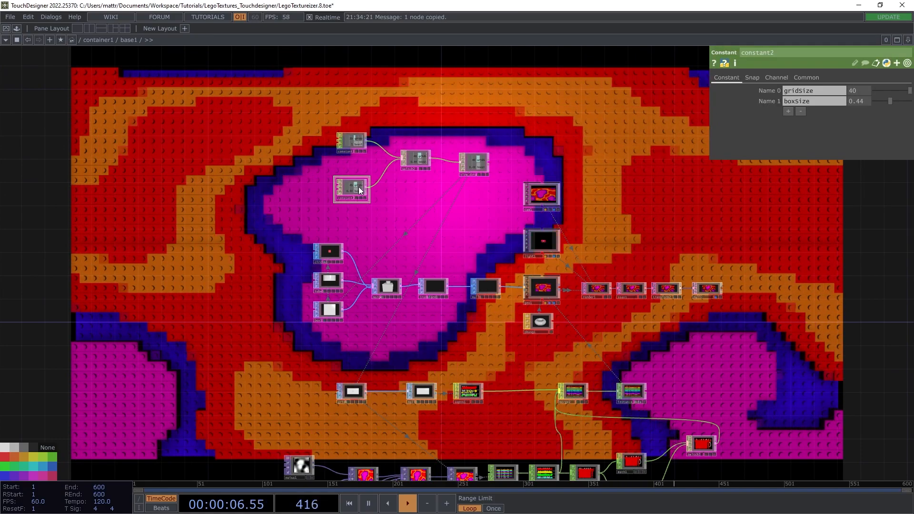
key(ctrl+v)
click(356, 226)
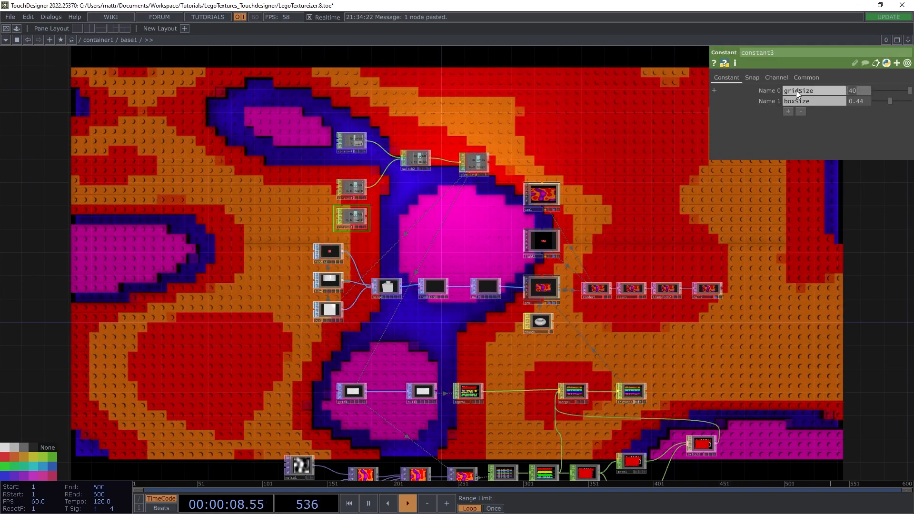
text(80)
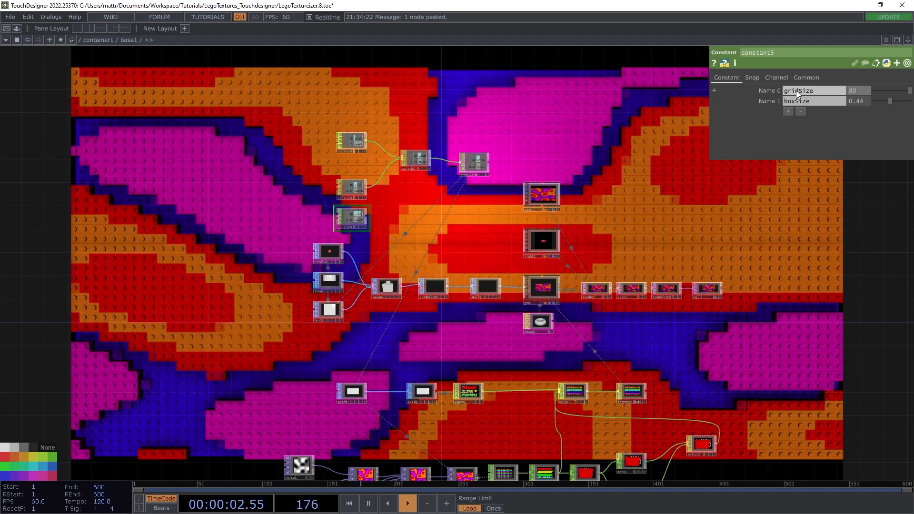
Connect constant3 to switch2 as a third input and set switch2's index to 2
drag(370, 217, 402, 169)
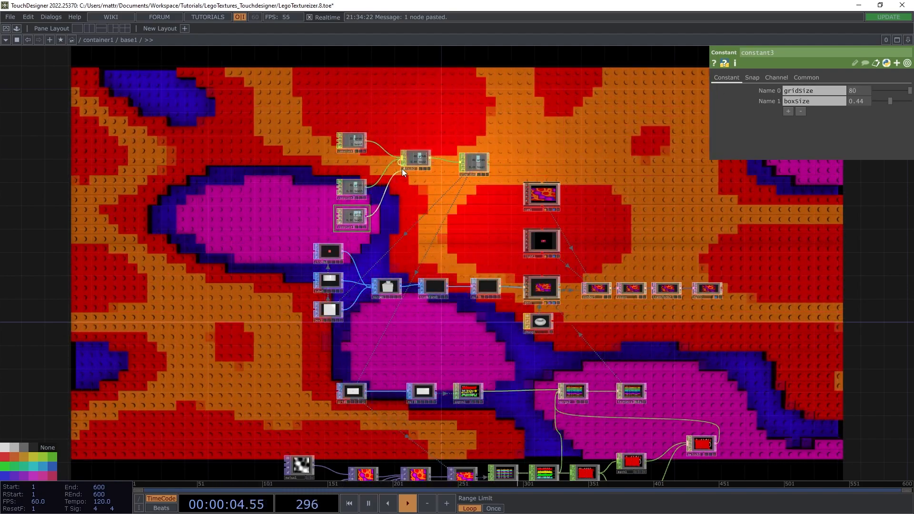
click(416, 159)
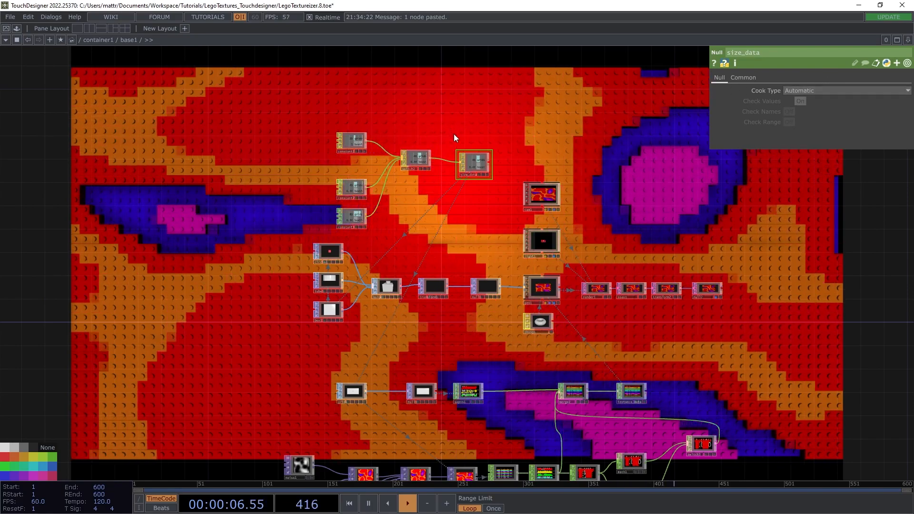
drag(819, 101, 832, 100)
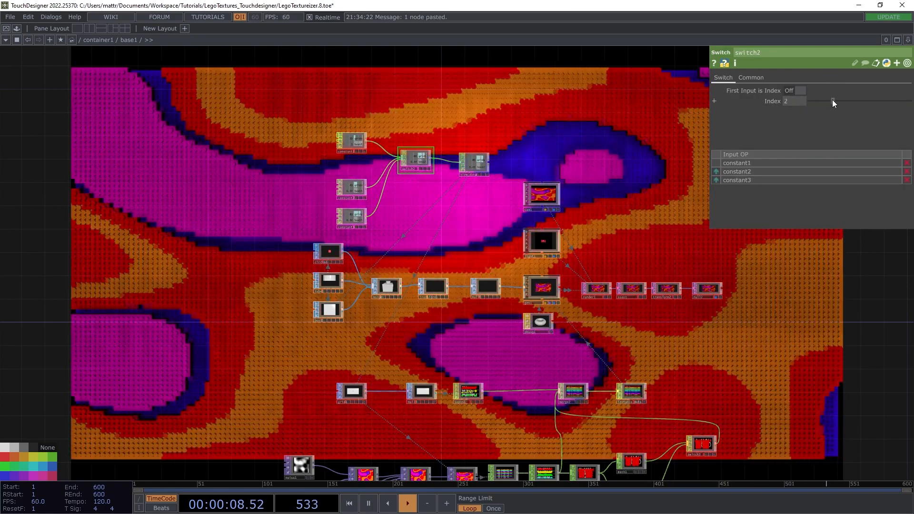
Reduce constant3's boxSize, first to 0.38 and finally to 0.28
click(352, 216)
mouse_move(861, 102)
middle_down()
mouse_move(864, 113)
mouse_move(885, 111)
mouse_move(873, 112)
middle_up()
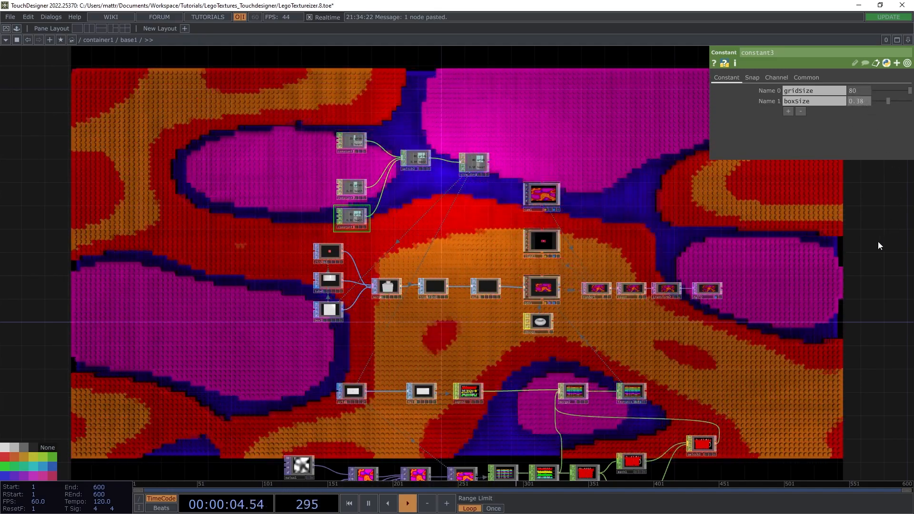
drag(822, 328, 709, 275)
drag(575, 303, 534, 160)
drag(645, 277, 709, 267)
drag(380, 332, 435, 255)
drag(535, 247, 552, 352)
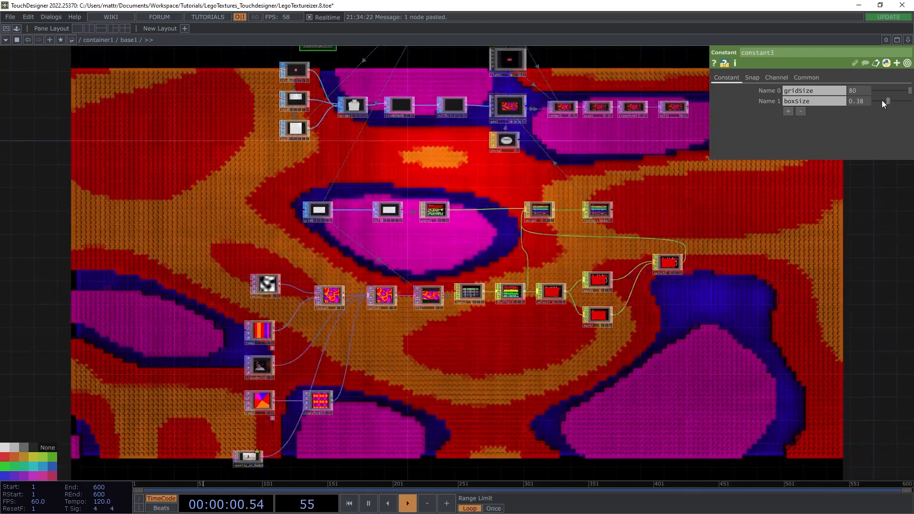
mouse_move(867, 98)
middle_down()
mouse_move(860, 94)
mouse_move(867, 98)
middle_up()
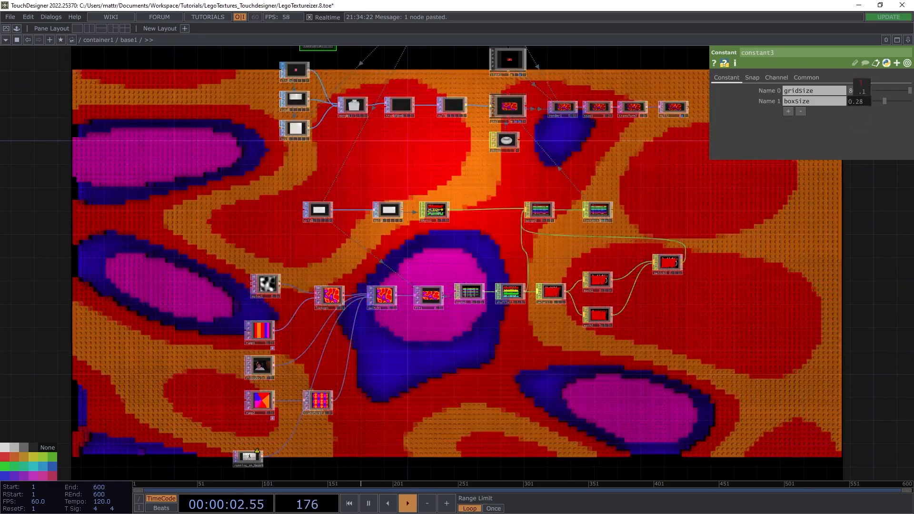
Set switch1's index to 1.24 to use the videodevin1 webcam feed as the source
drag(666, 370, 333, 288)
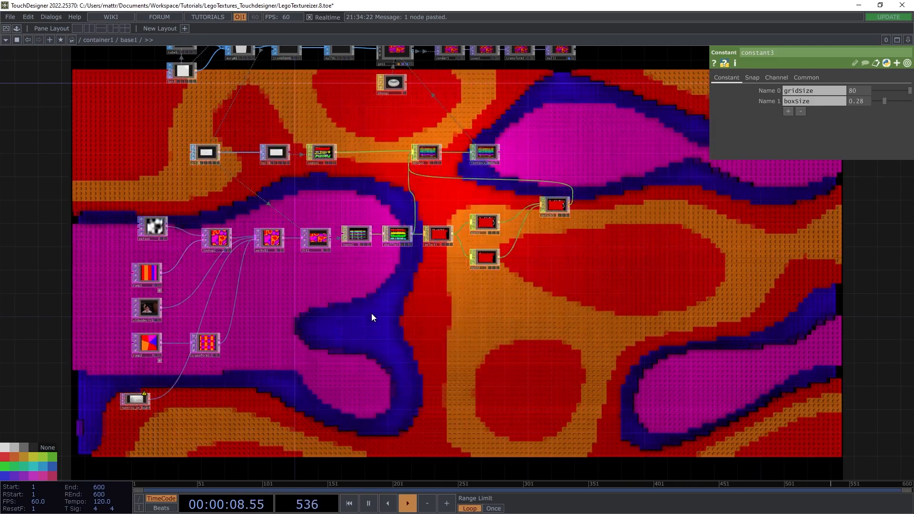
drag(310, 118, 314, 135)
click(274, 260)
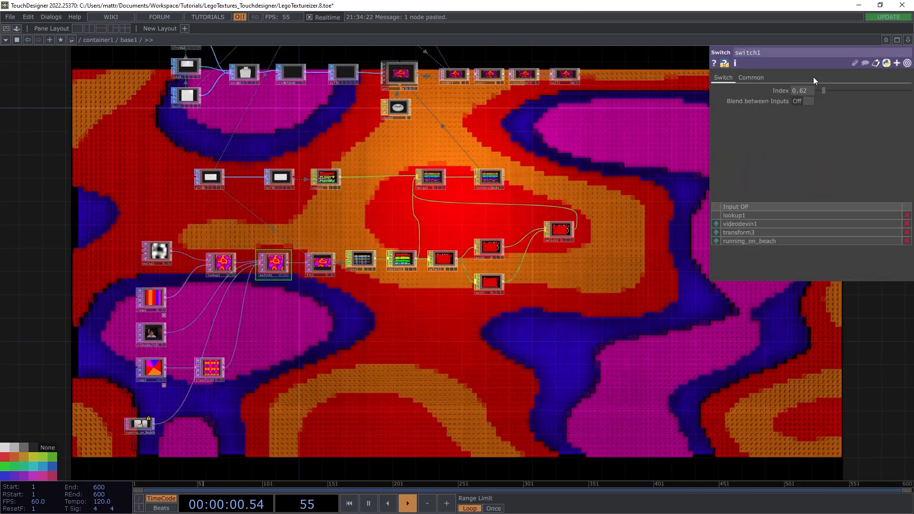
drag(825, 91, 832, 95)
Set switch2's index to 0 to use constant1's grid and brick-size preset
drag(675, 269, 606, 233)
drag(332, 182, 432, 407)
drag(297, 160, 312, 209)
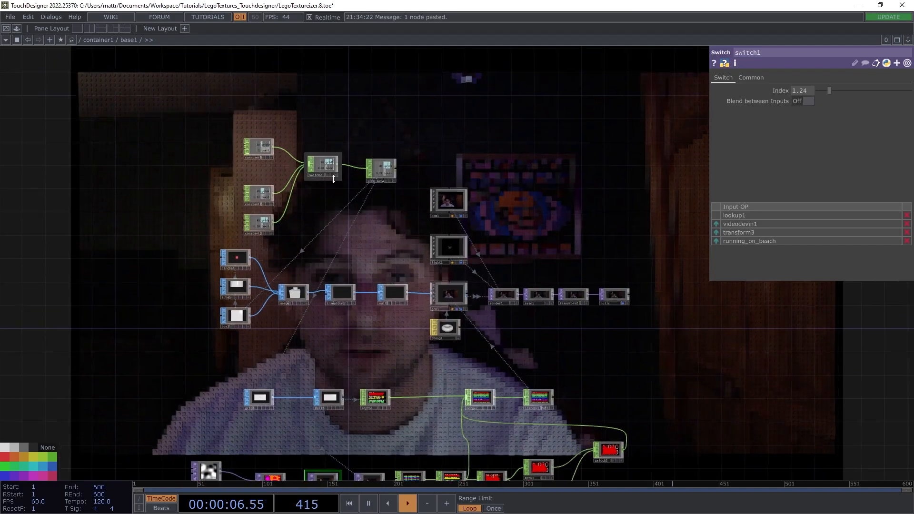
click(334, 165)
drag(827, 101, 812, 102)
Save the project with the webcam source and the constant1 size preset active
drag(660, 353, 535, 314)
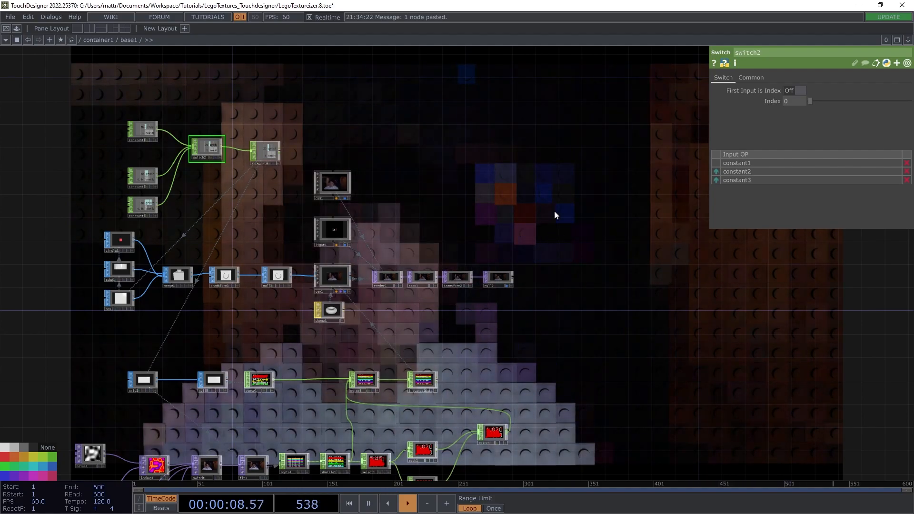
drag(550, 206, 536, 196)
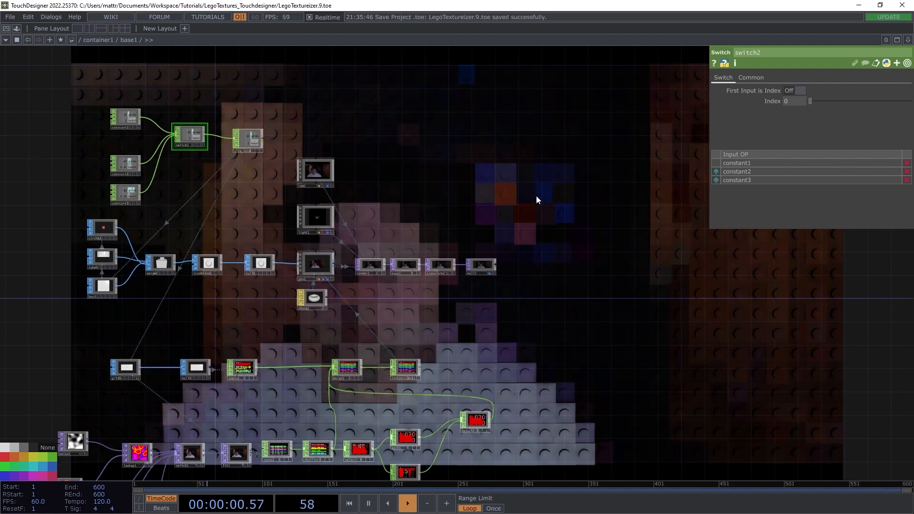
key(ctrl+s)
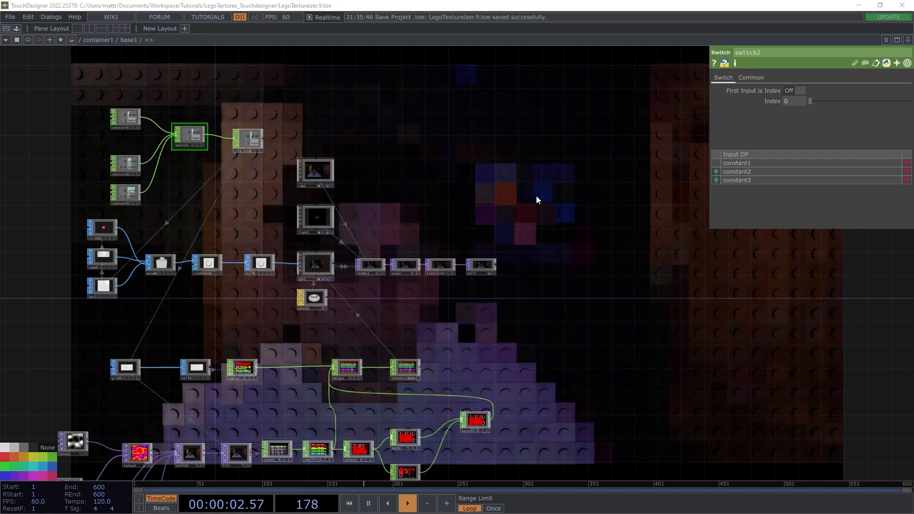